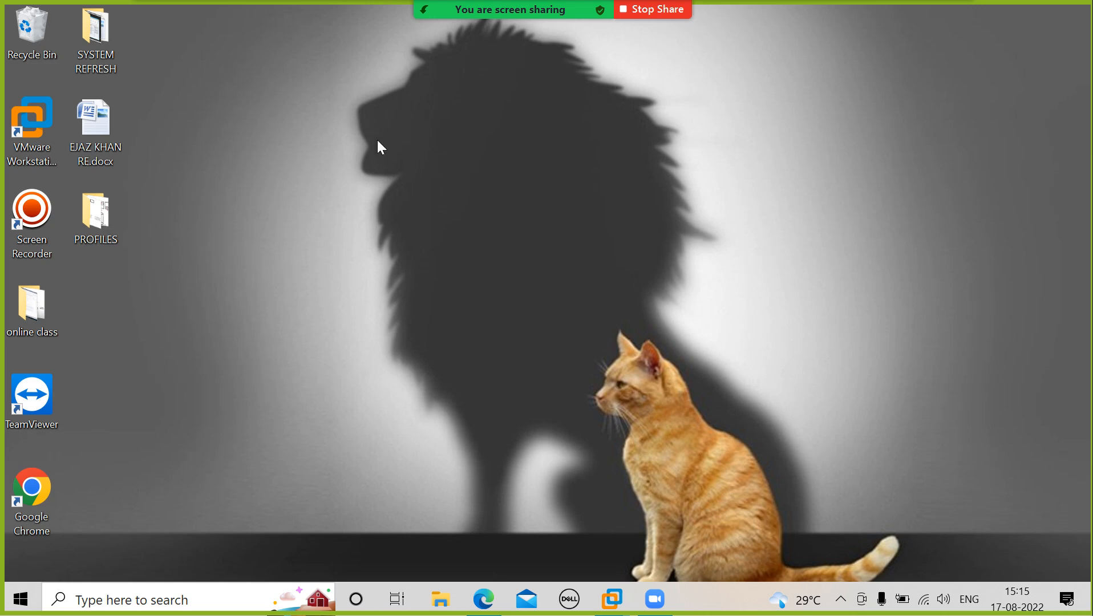
# Start a new Zoom screen share of the Windows Server 2003 Enterprise Edition virtual machine window.
pyautogui.moveTo(569, 10)
pyautogui.click(576, 36)
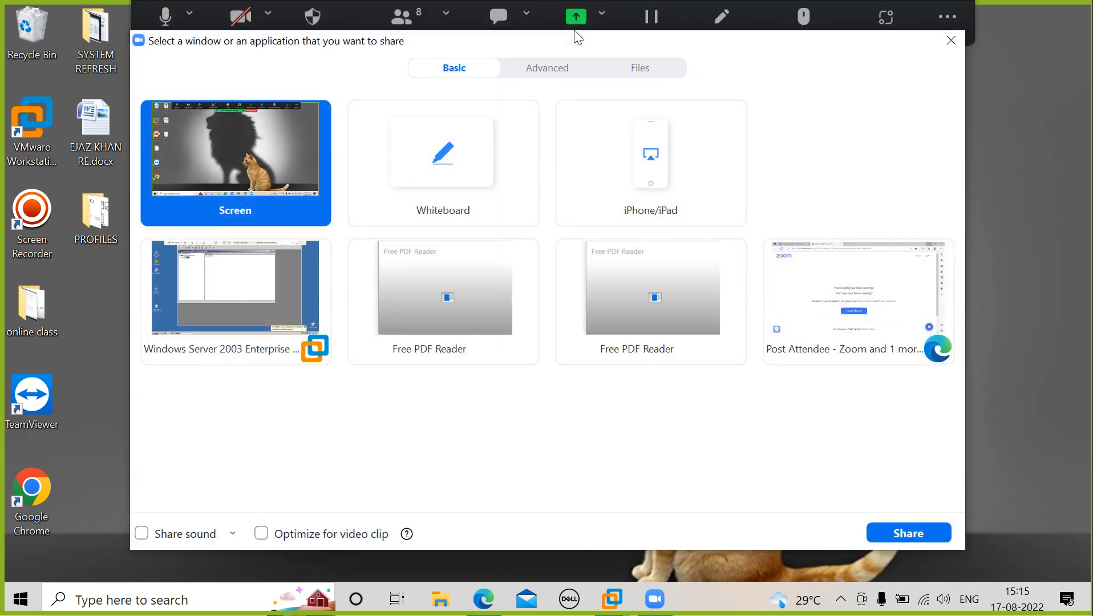
pyautogui.click(248, 286)
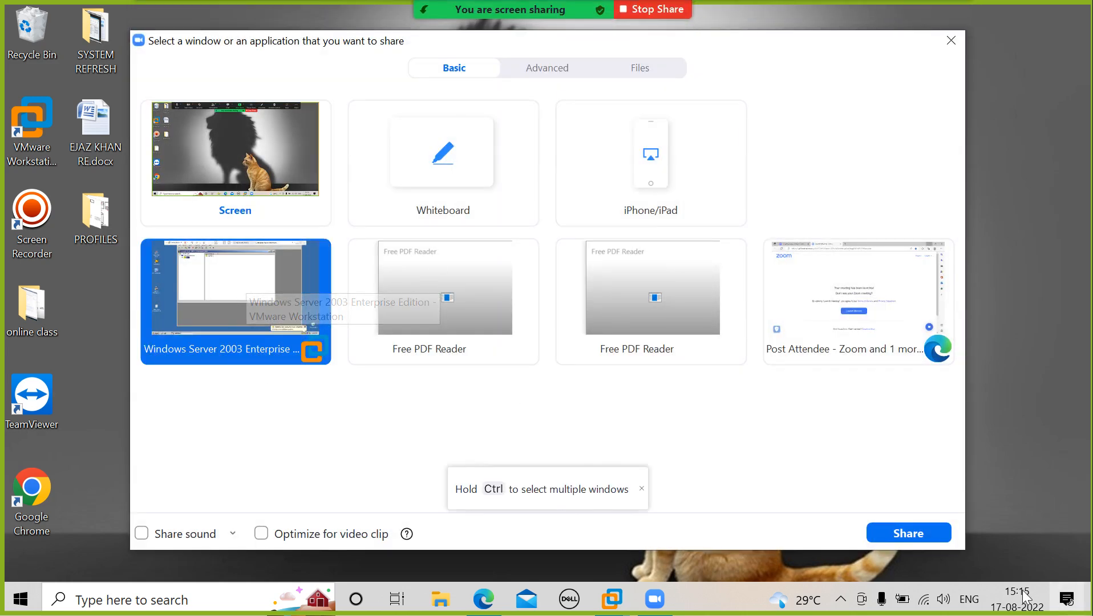
pyautogui.click(928, 539)
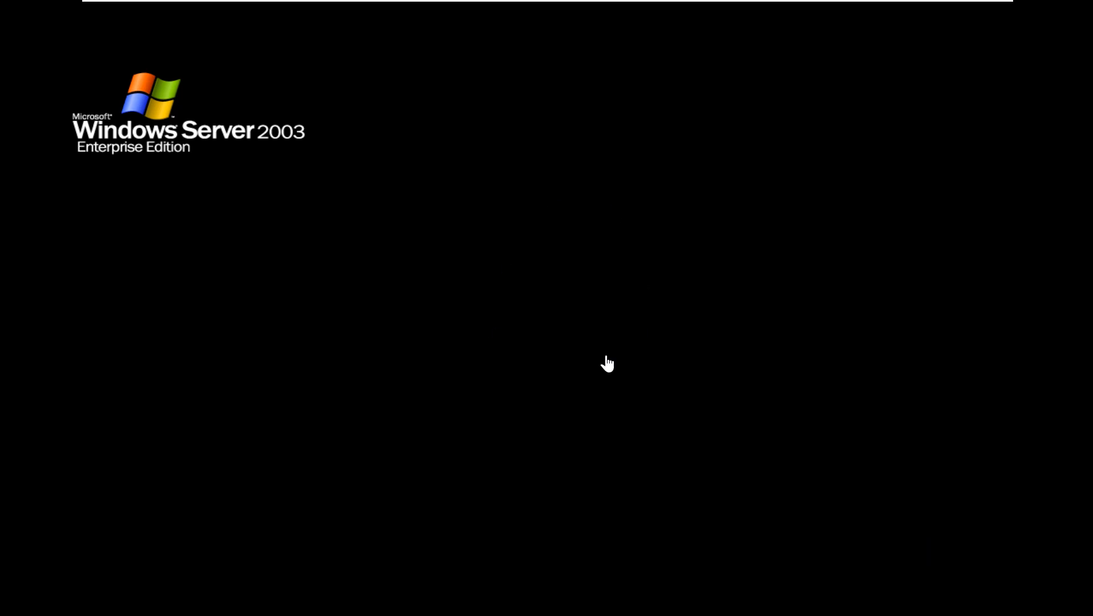
# Unlock the Windows Server 2003 virtual machine by entering the account password.
pyautogui.moveTo(413, 3)
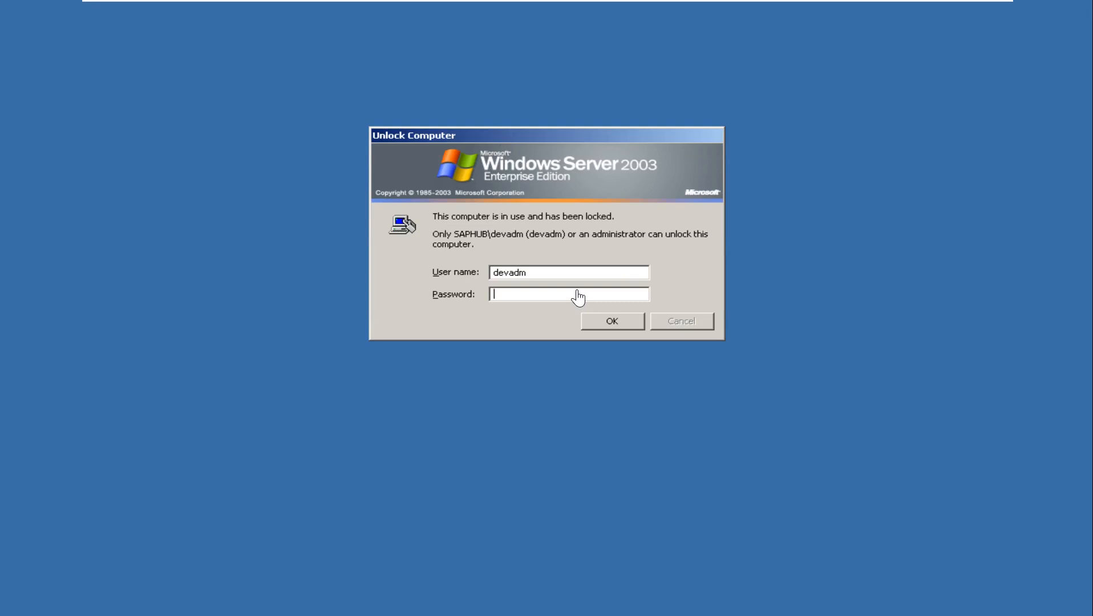
pyautogui.write('•••••')
pyautogui.press('Return')
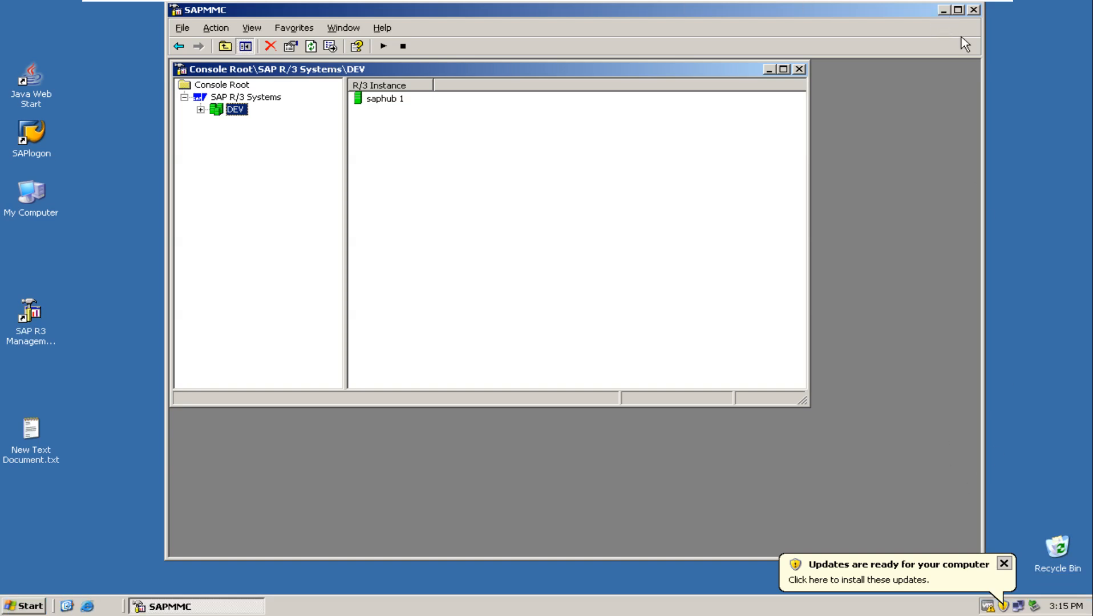
# Minimize the SAPMMC console and dismiss the automatic updates offer without installing anything.
pyautogui.click(944, 10)
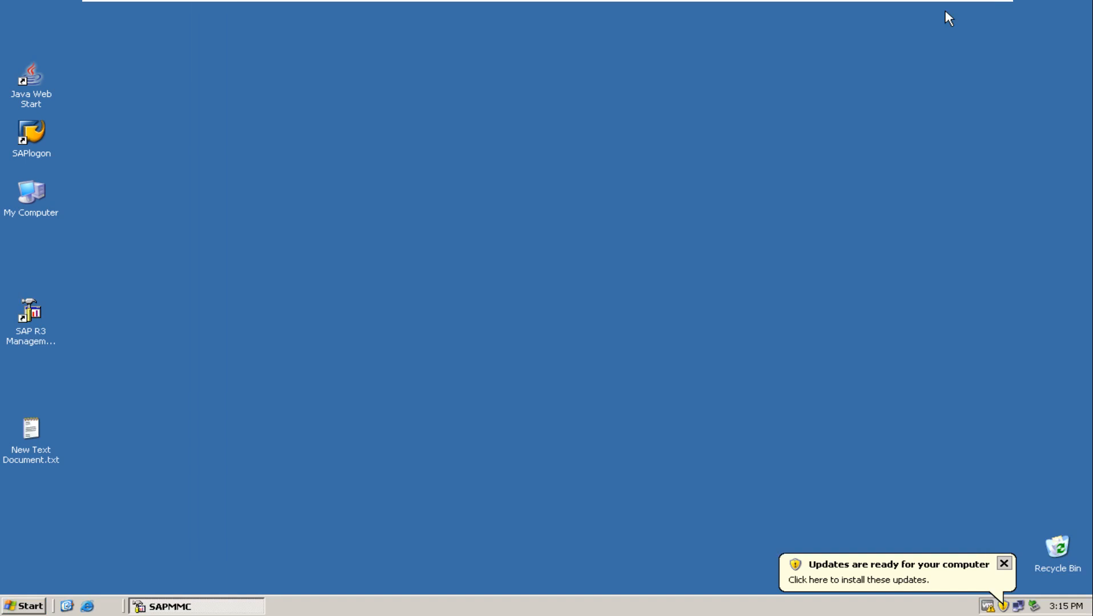
pyautogui.click(1003, 558)
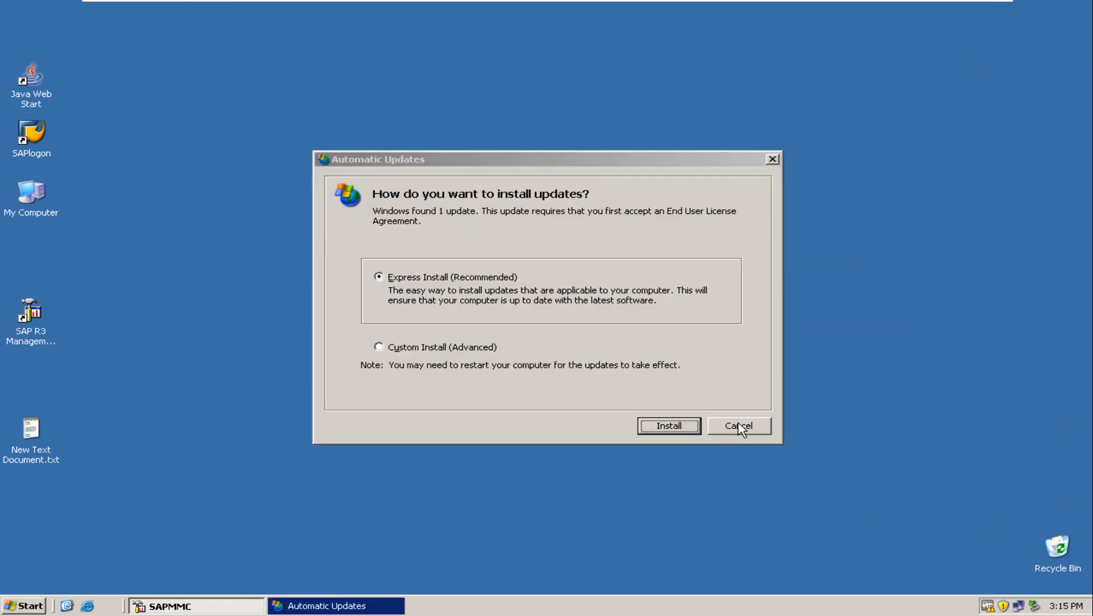
pyautogui.click(740, 427)
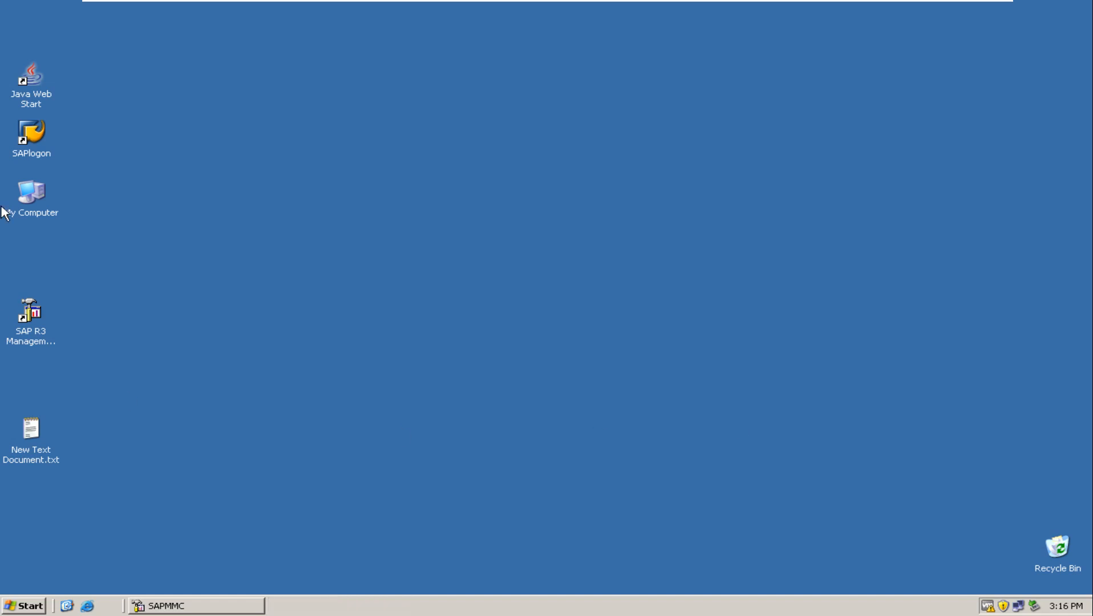
# Open the SAP profile folder C:\usr\sap\DEV\SYS\profile in the file browser.
pyautogui.doubleClick(33, 193)
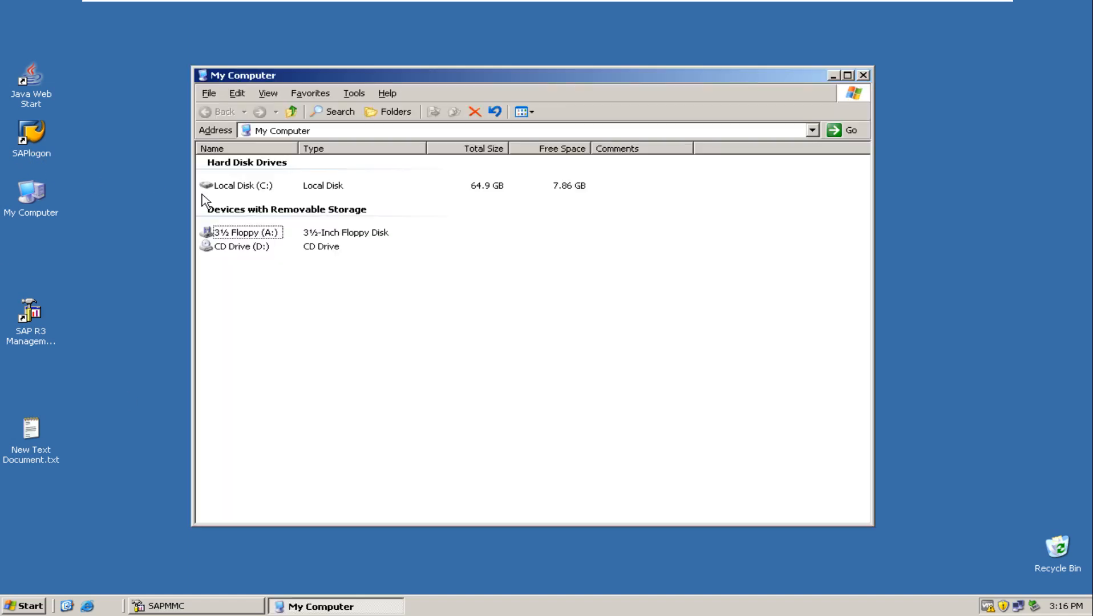
pyautogui.doubleClick(251, 186)
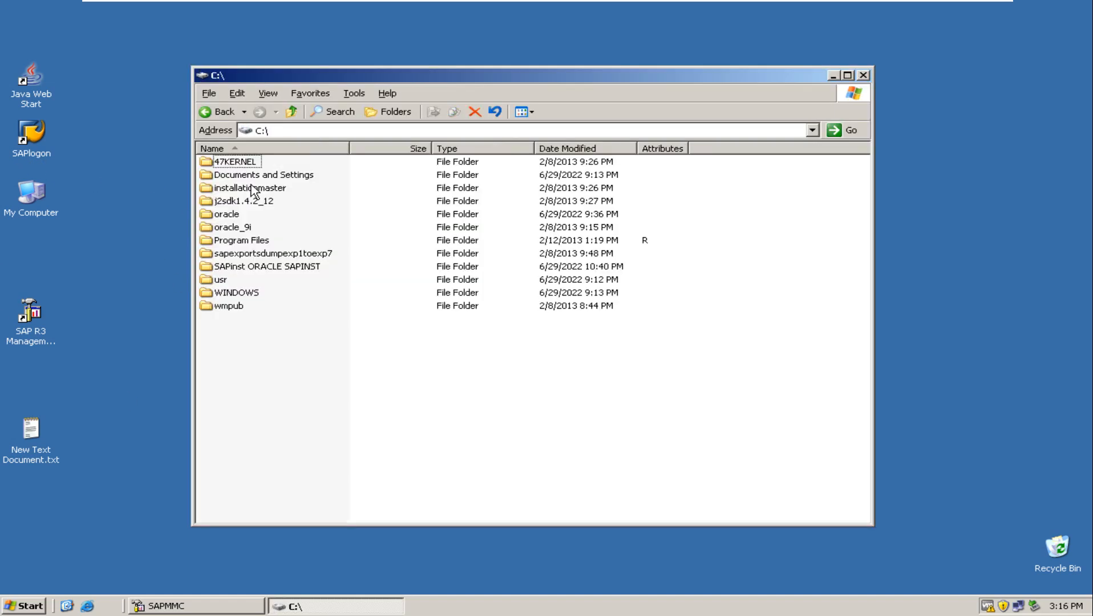
pyautogui.doubleClick(226, 281)
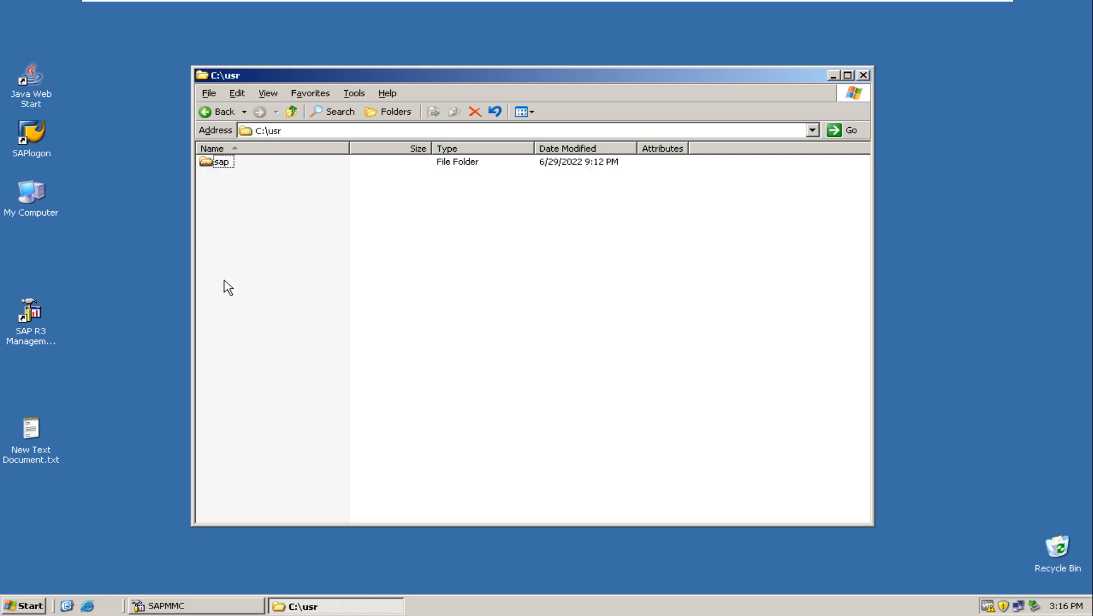
pyautogui.doubleClick(222, 164)
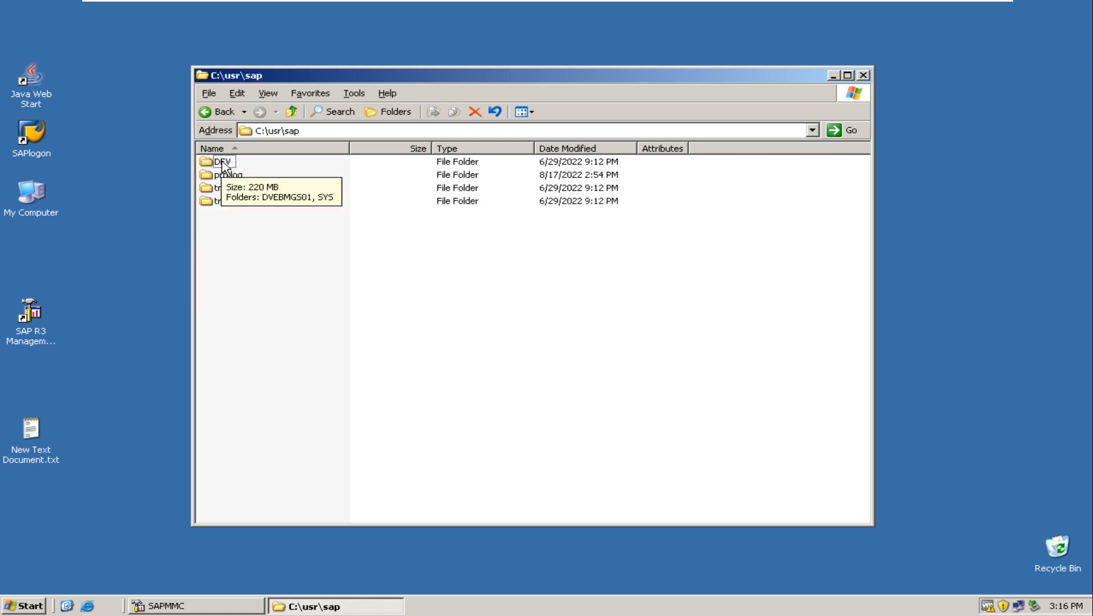
pyautogui.doubleClick(222, 165)
pyautogui.doubleClick(229, 180)
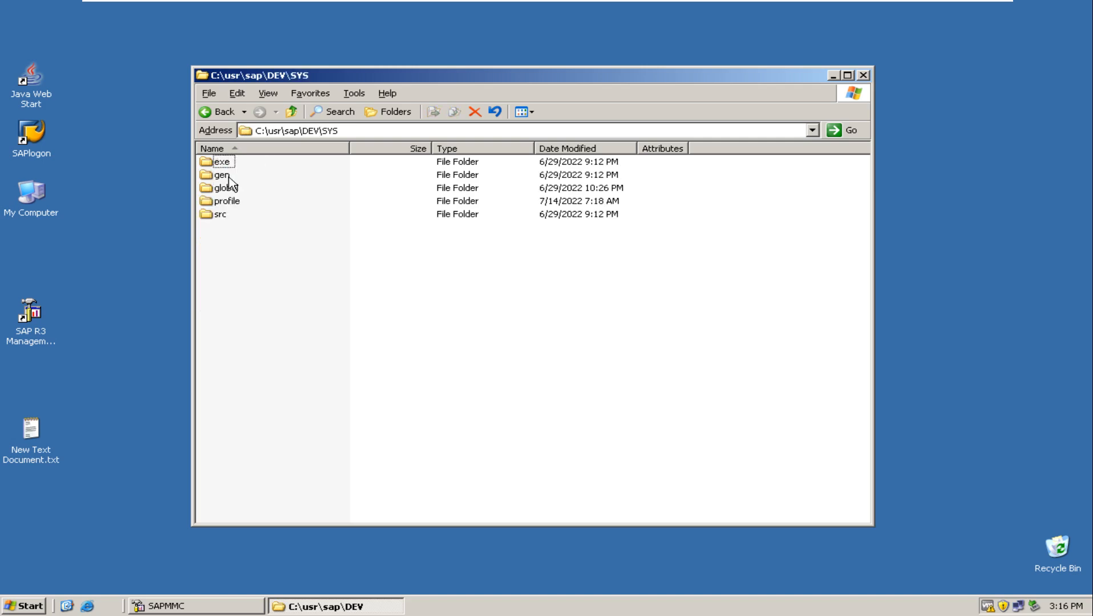
pyautogui.click(231, 203)
pyautogui.doubleClick(231, 202)
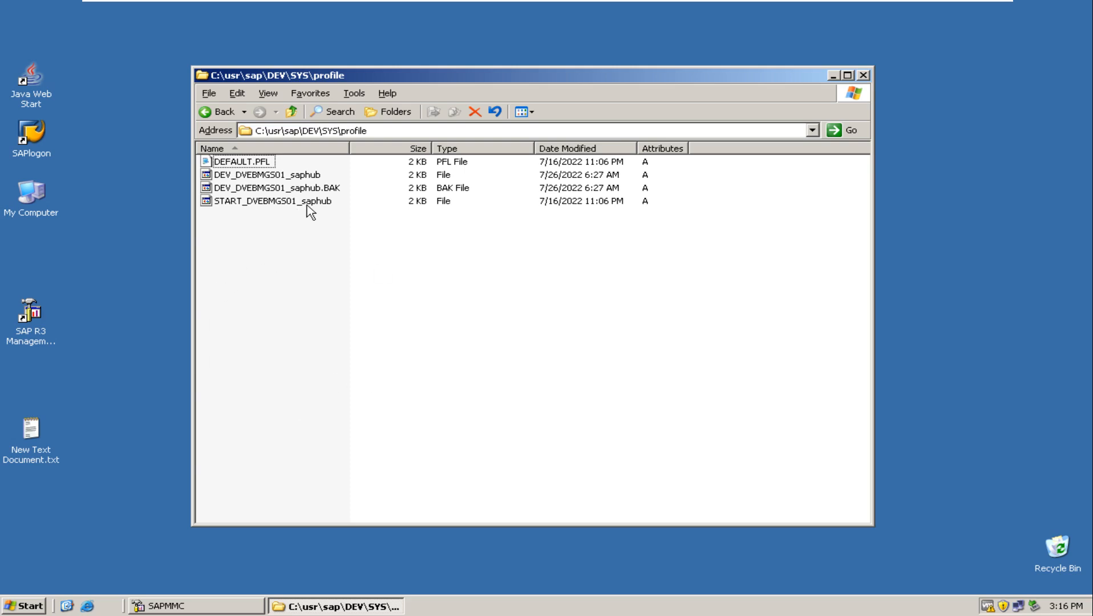
# Delete the backup profile file DEV_DVEBMGS01_saphub.BAK from the profile folder.
pyautogui.click(324, 190)
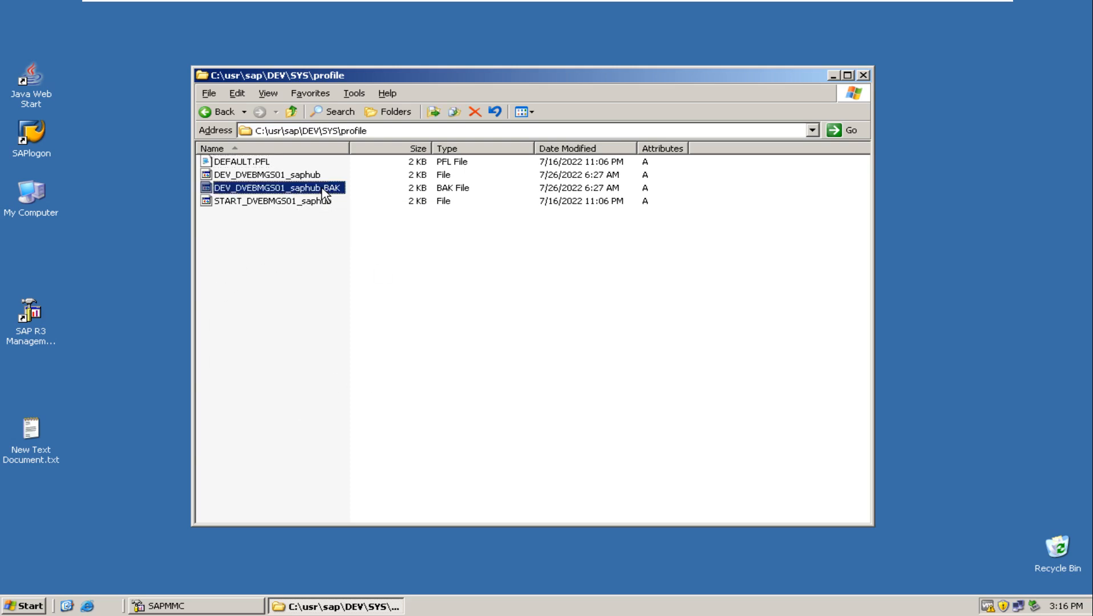
pyautogui.press('Delete')
pyautogui.press('Return')
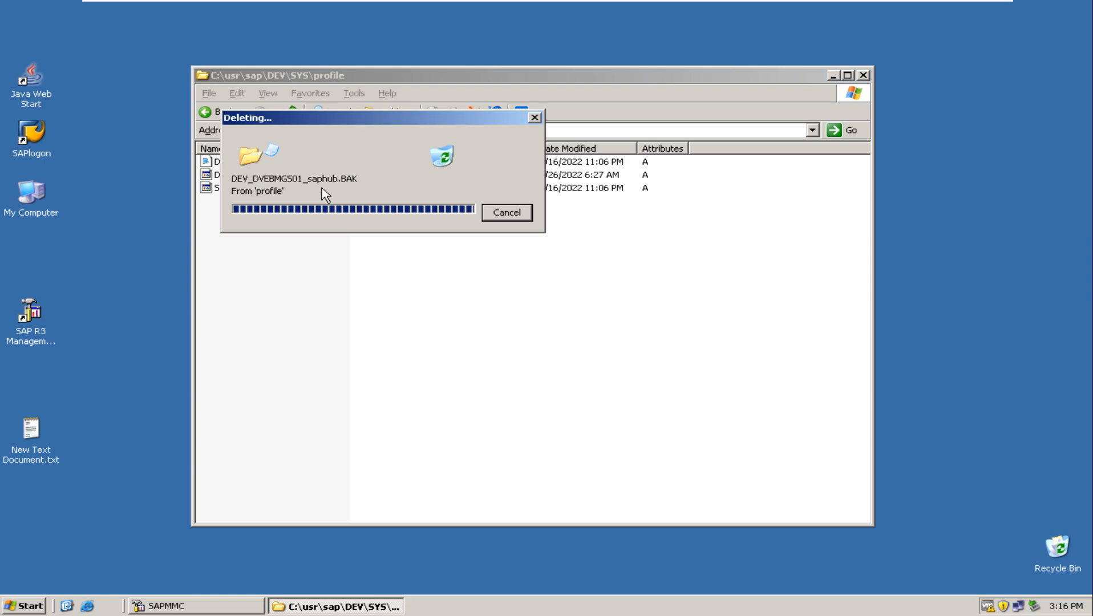
# Check the actions available for the DEV system in SAPMMC, then minimize the console without running any.
pyautogui.click(200, 606)
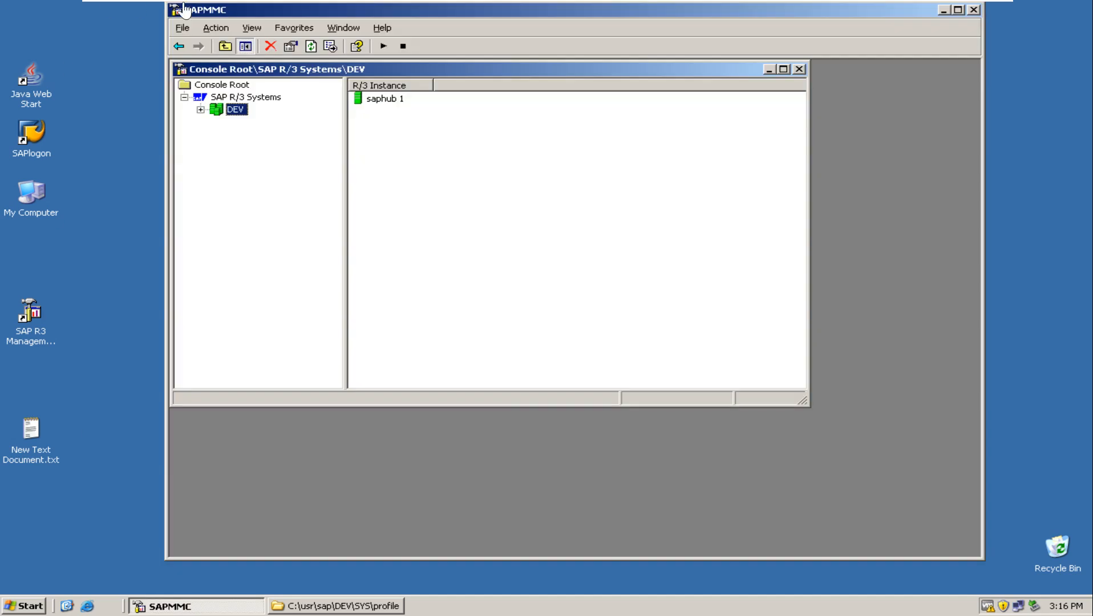
pyautogui.rightClick(235, 117)
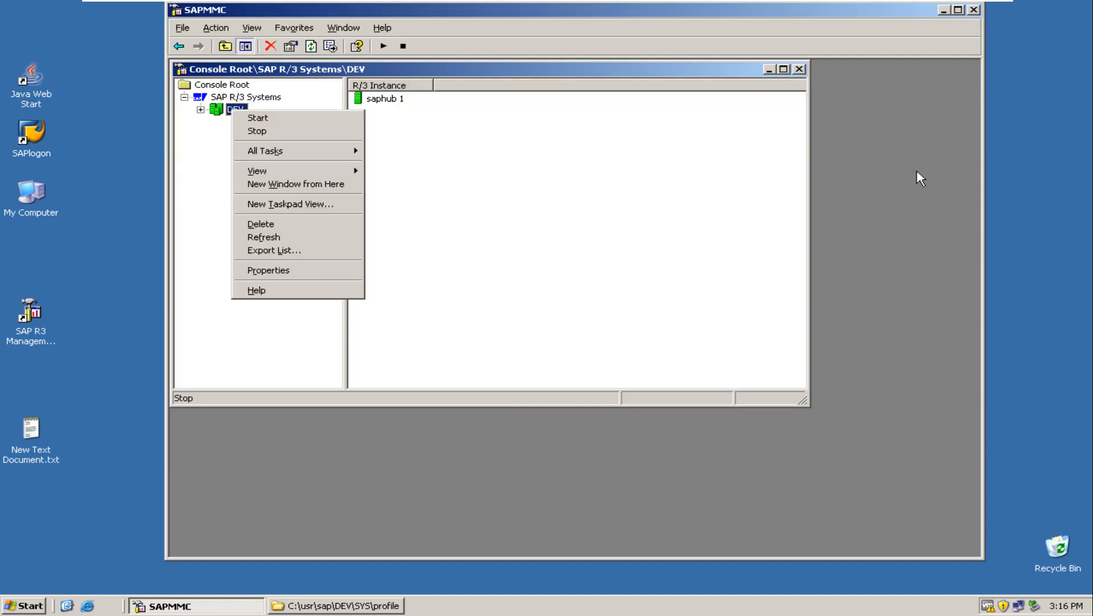
pyautogui.click(1022, 162)
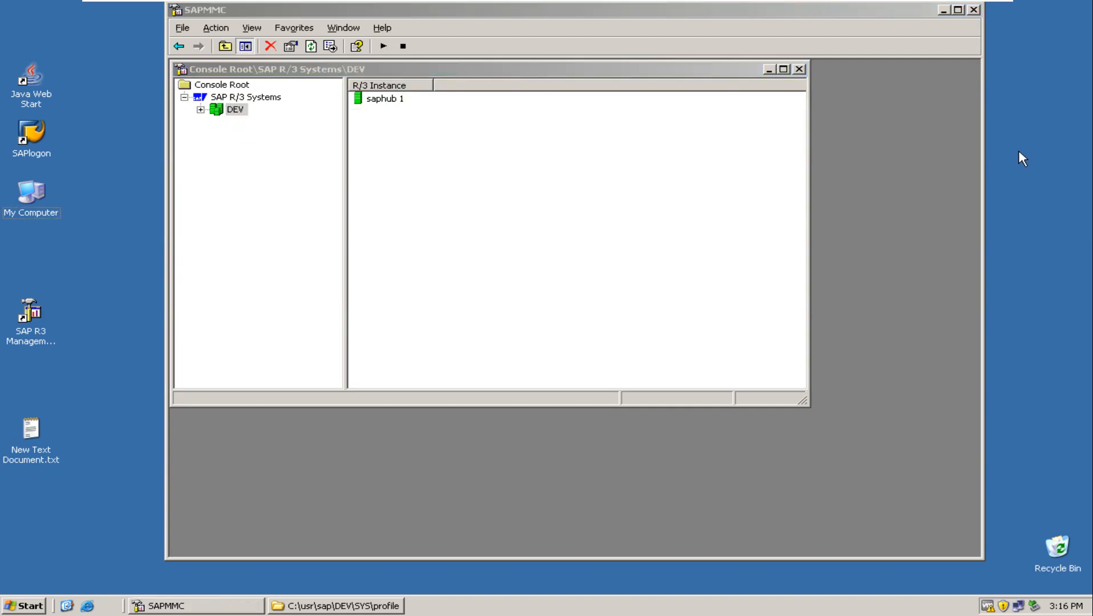
pyautogui.click(943, 10)
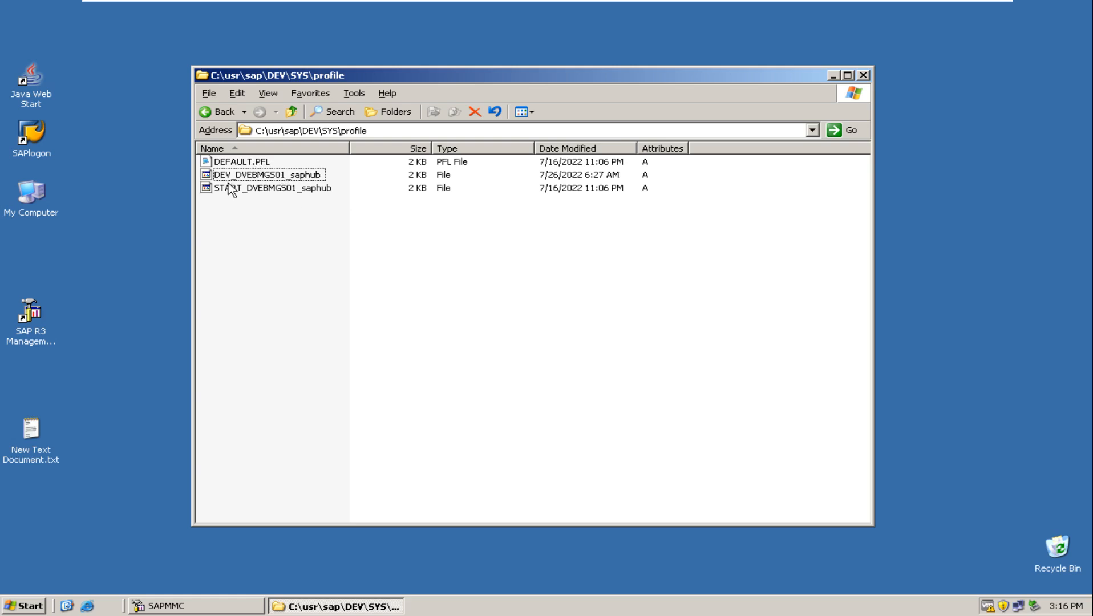
# Point out the default, instance and start profile files in the profile folder by selecting each one.
pyautogui.click(262, 165)
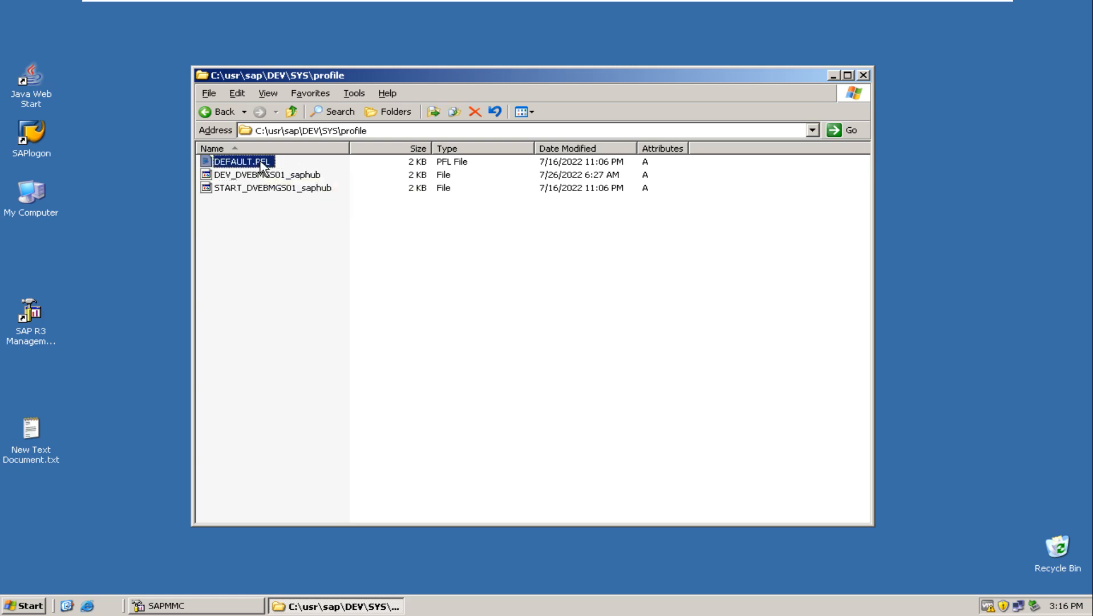
pyautogui.click(264, 190)
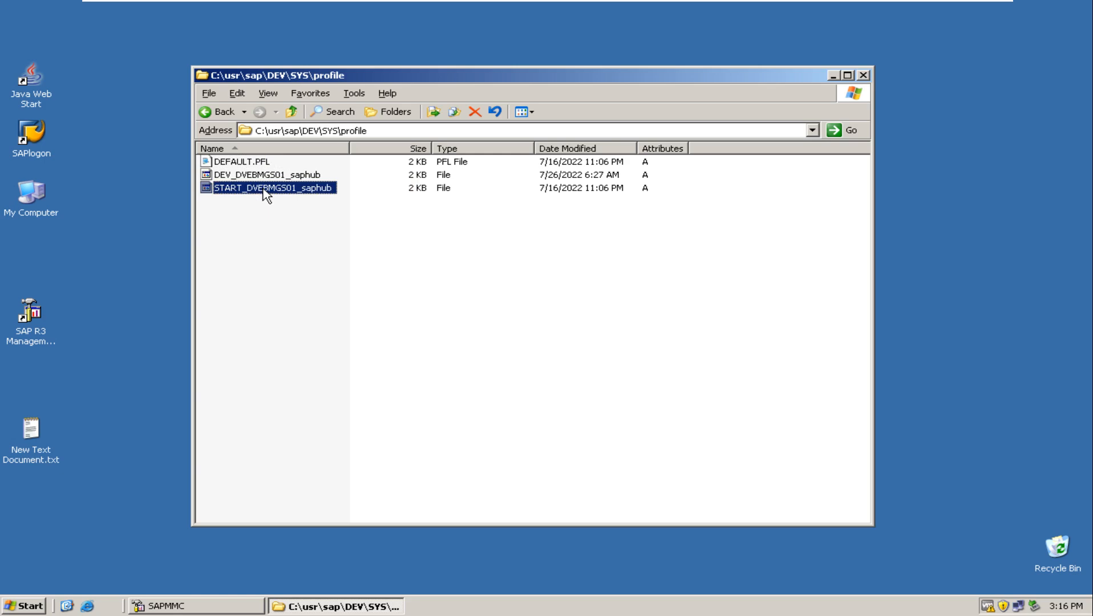
pyautogui.click(267, 178)
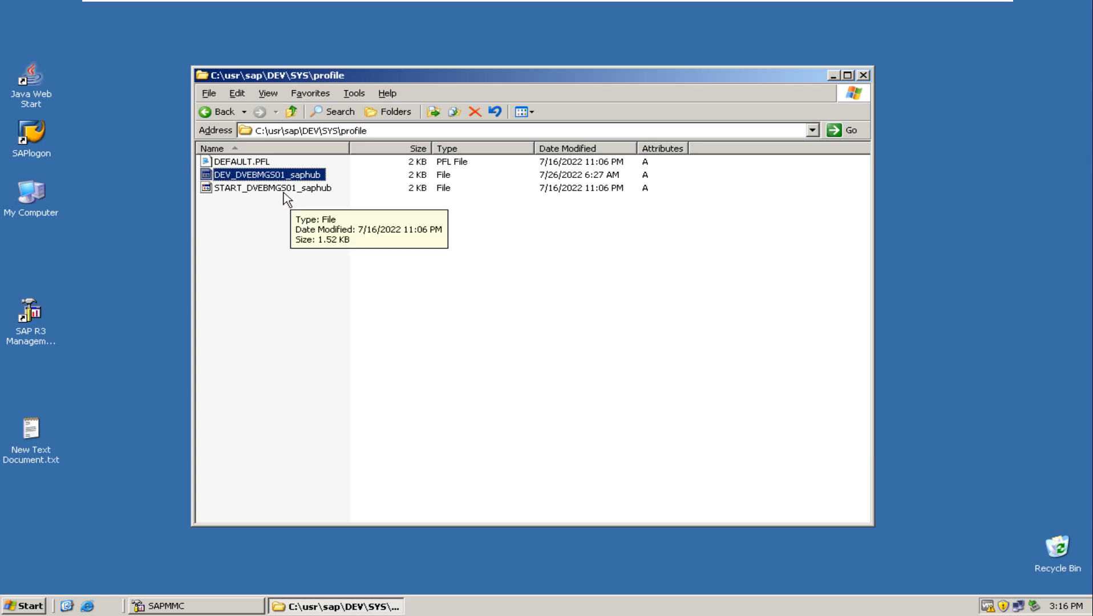
pyautogui.click(284, 190)
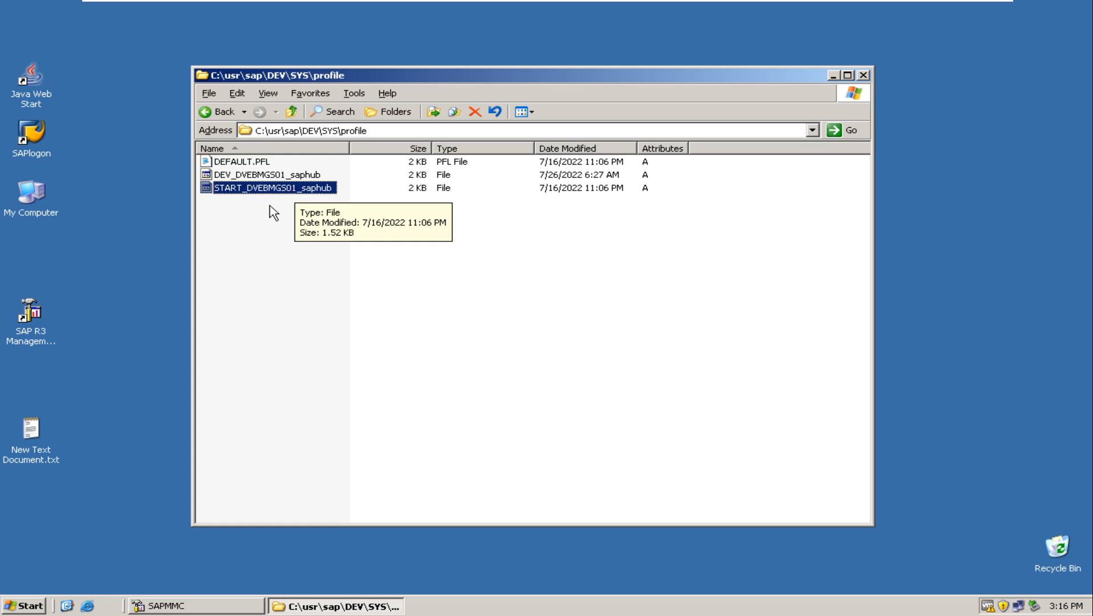
pyautogui.click(239, 163)
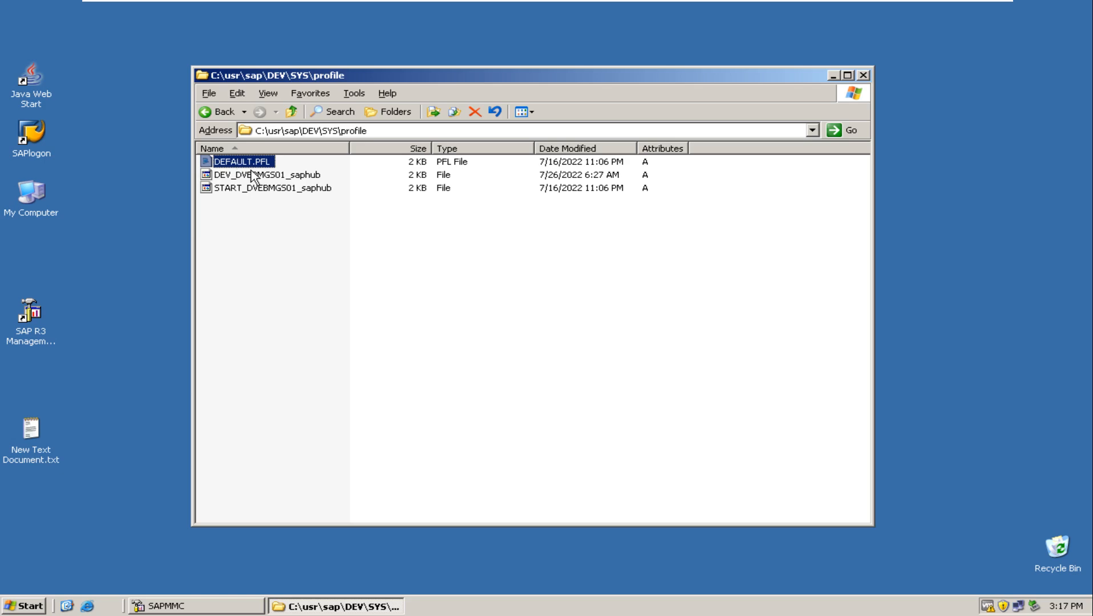
pyautogui.click(252, 177)
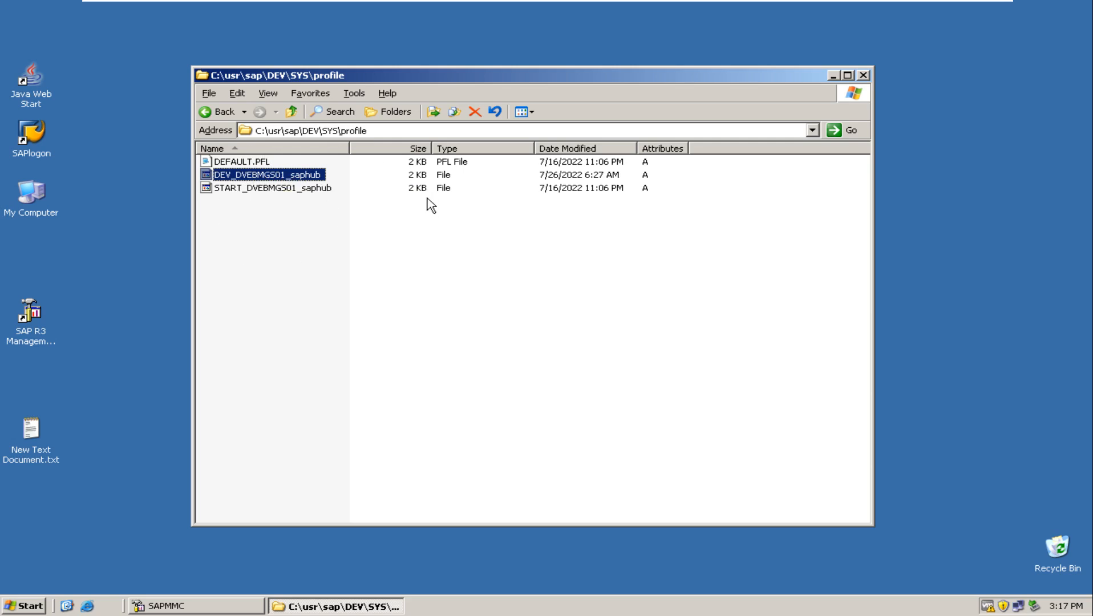
# Minimize the profile folder and the virtual machine window to return to the host computer's desktop.
pyautogui.click(833, 76)
pyautogui.moveTo(850, 1)
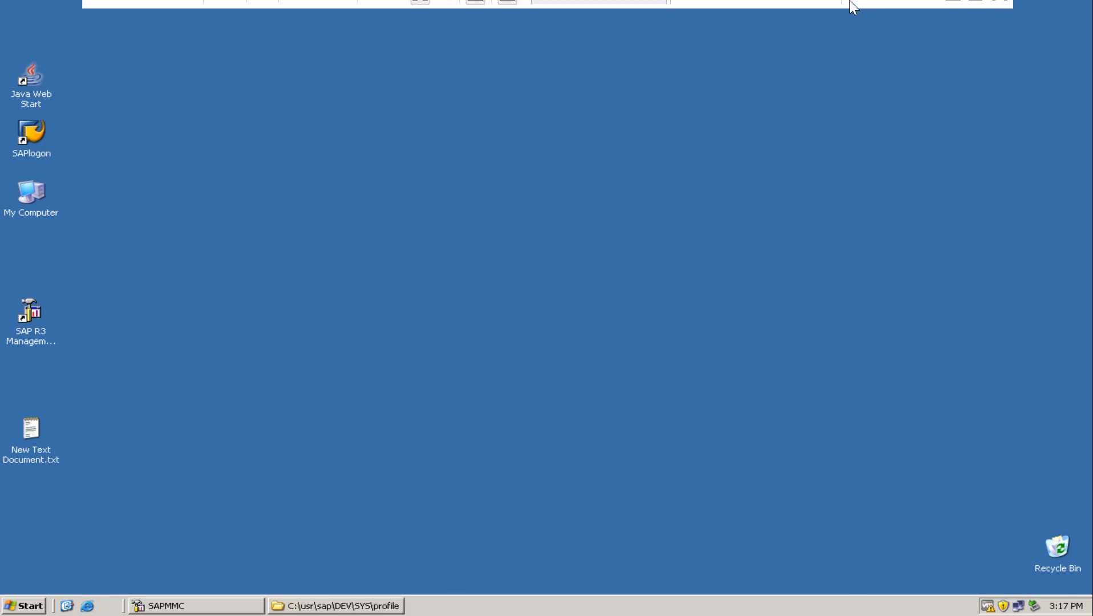
pyautogui.click(958, 13)
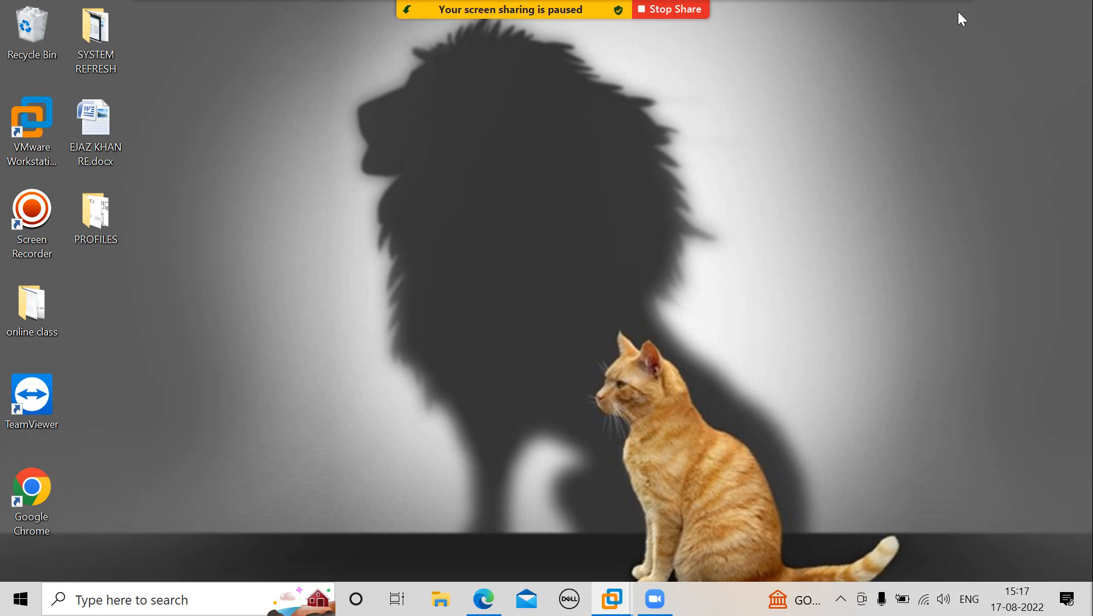
pyautogui.click(202, 603)
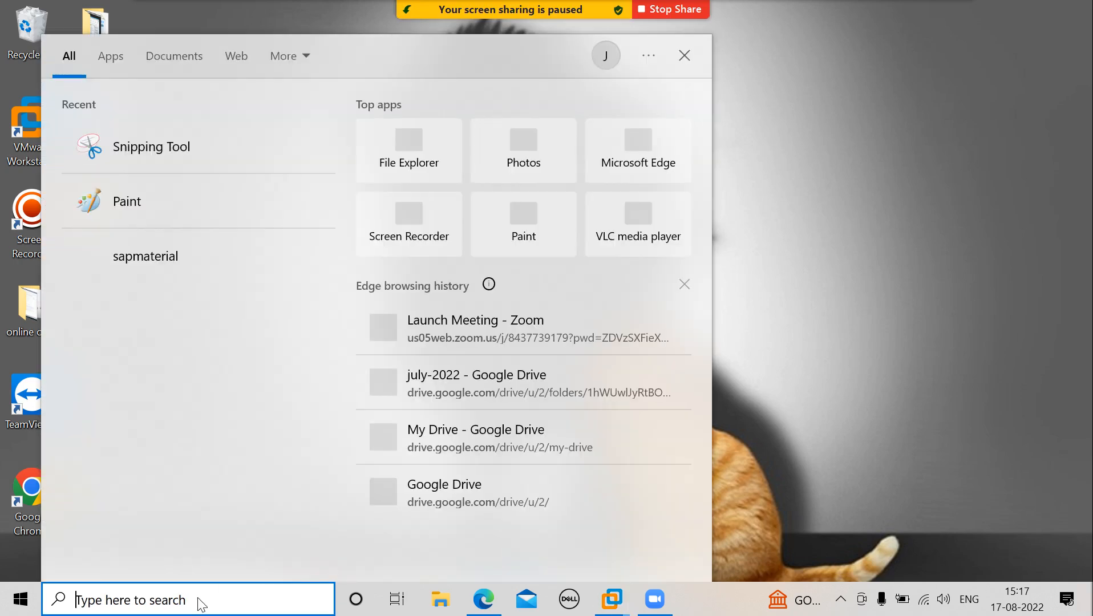
pyautogui.click(750, 299)
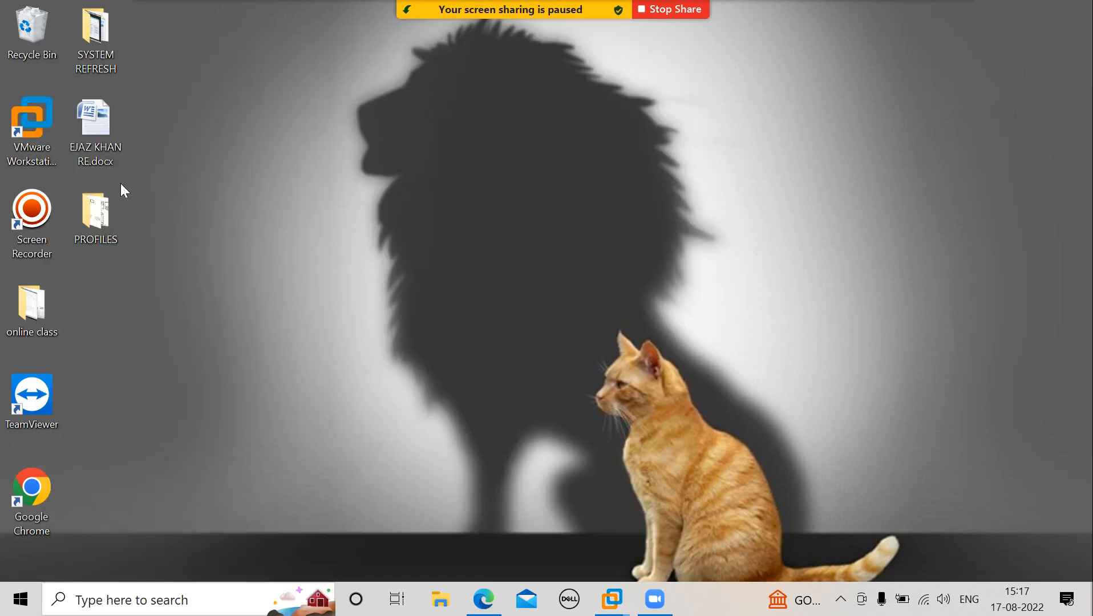
# Open the image P1.jpg from the PROFILES folder on the desktop.
pyautogui.doubleClick(102, 201)
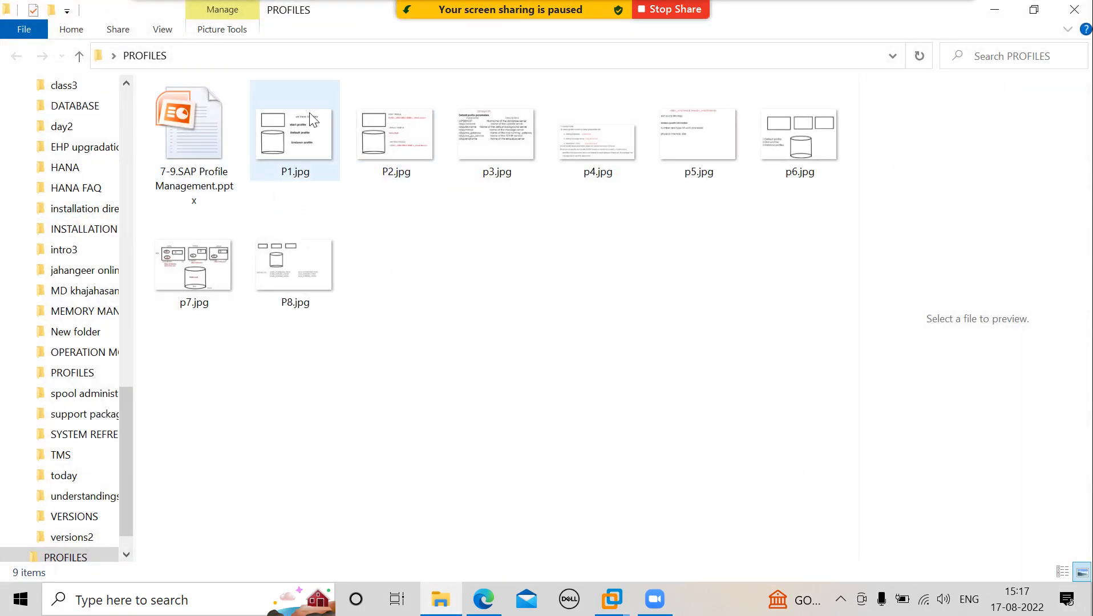
pyautogui.doubleClick(313, 119)
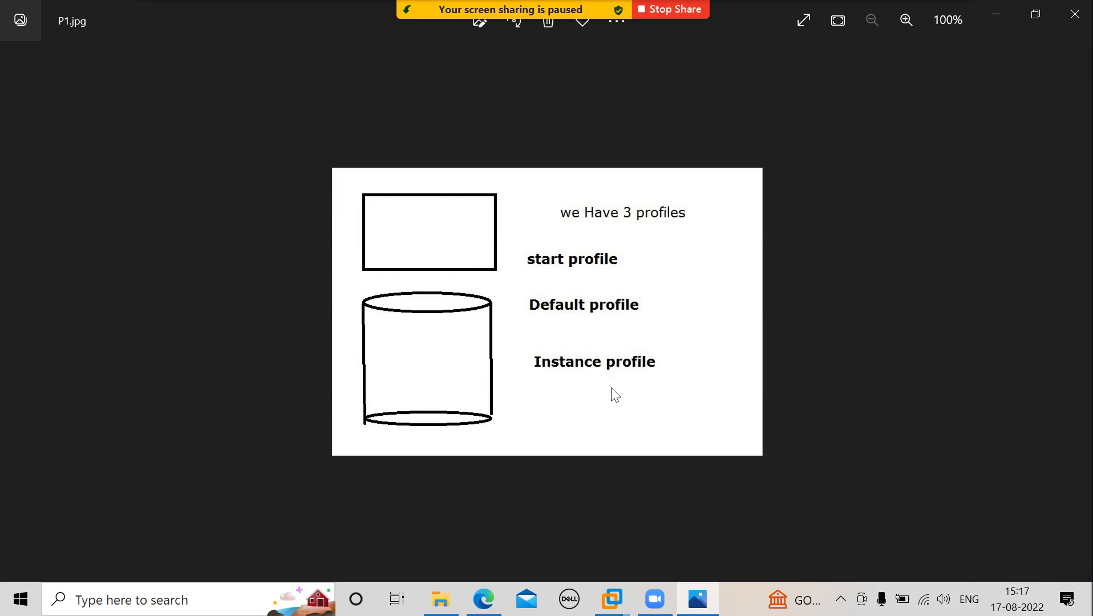
pyautogui.press('Right')
pyautogui.press('Left')
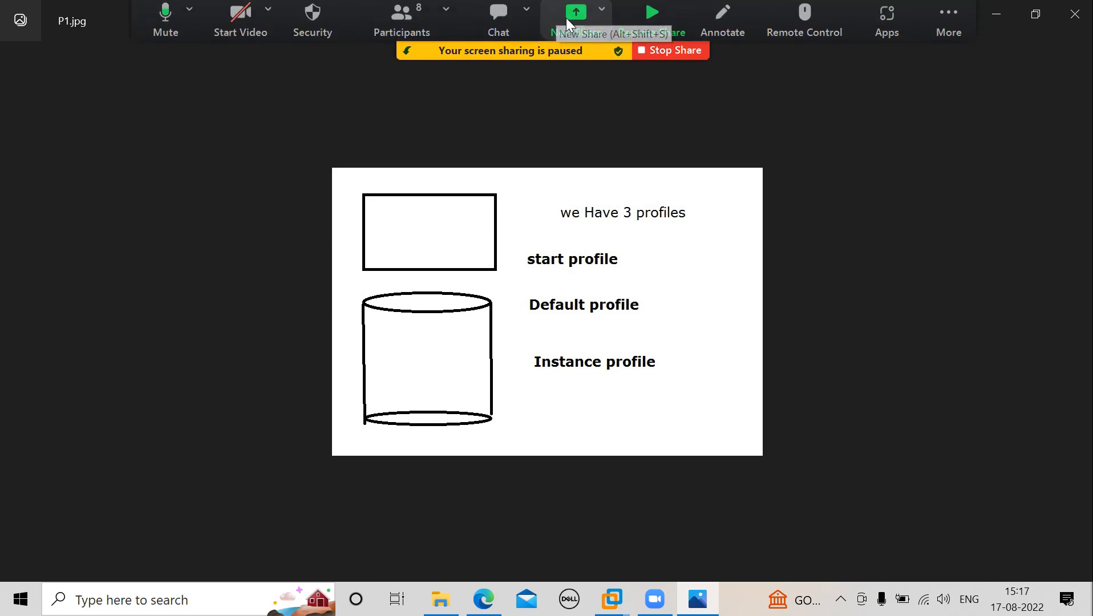
# Share the P1.jpg Photos window in the Zoom meeting and advance to the image P2.jpg.
pyautogui.click(572, 21)
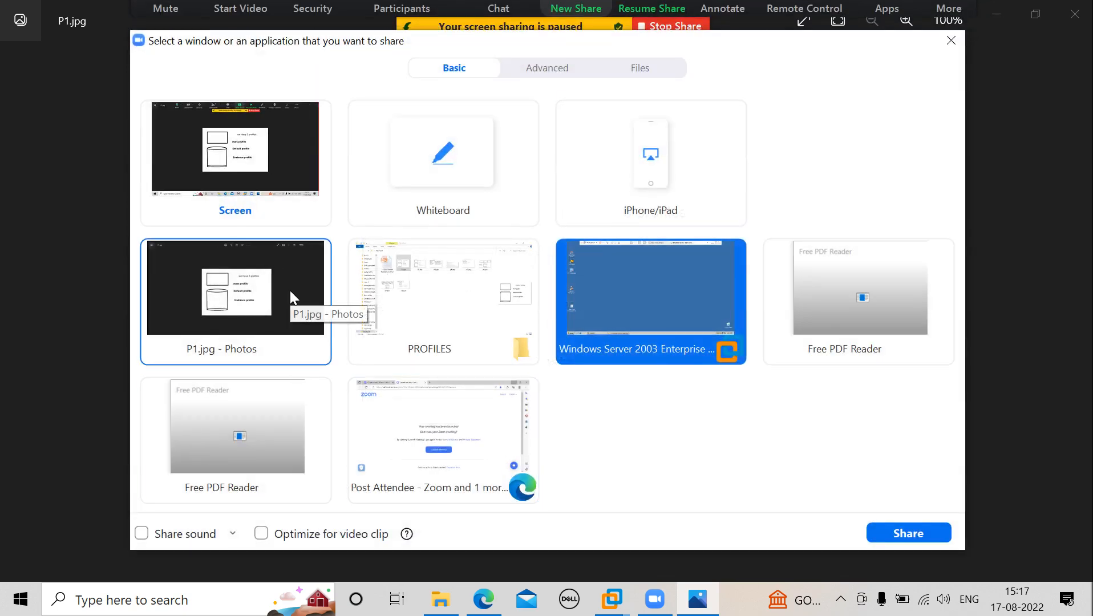
pyautogui.click(289, 290)
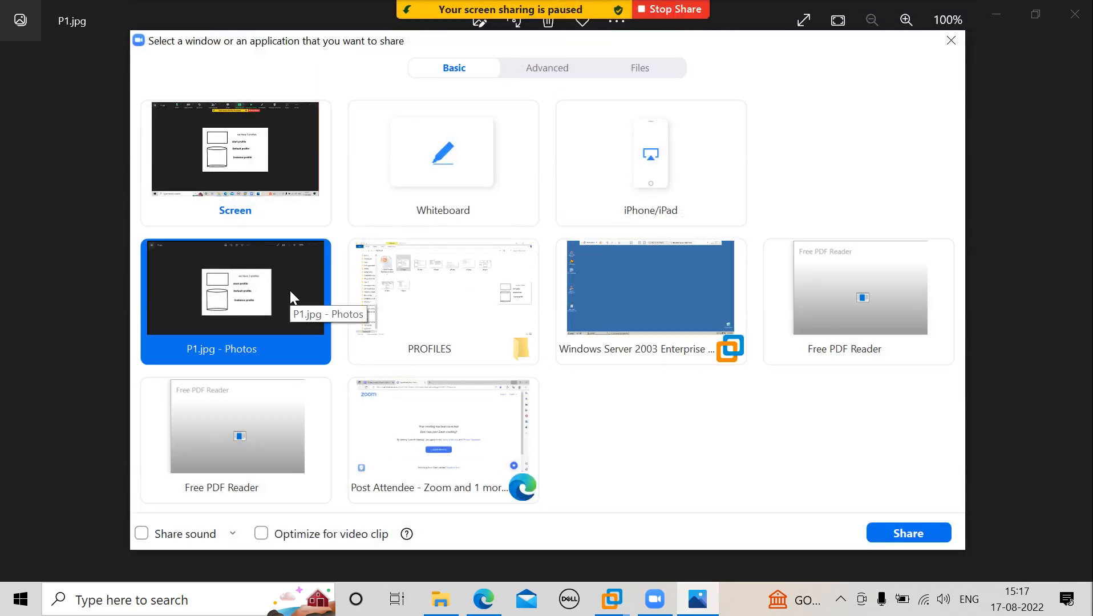
pyautogui.click(893, 530)
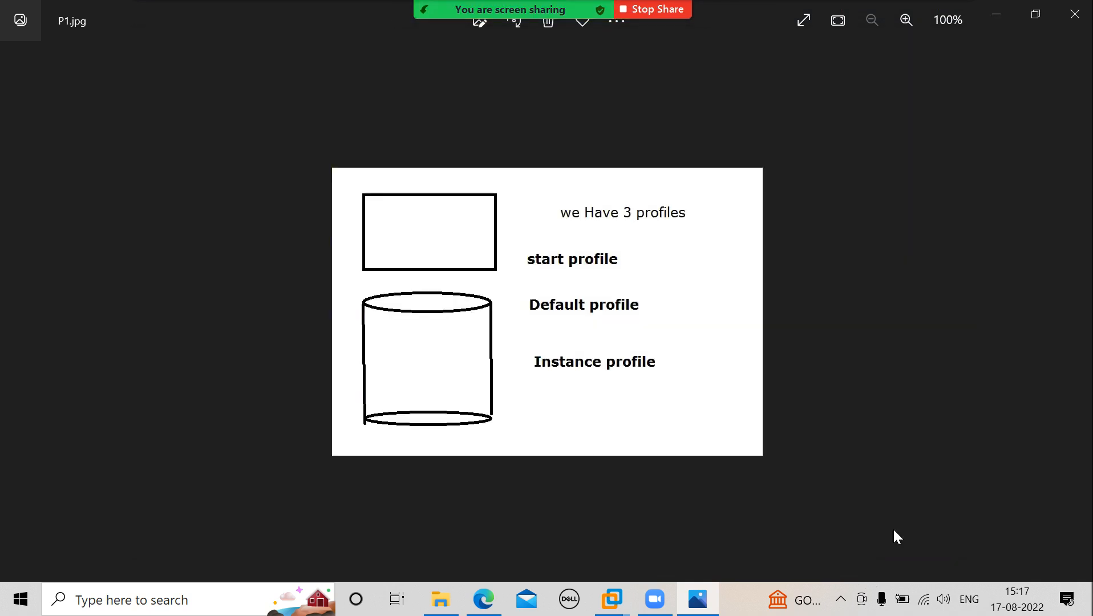
pyautogui.press('Right')
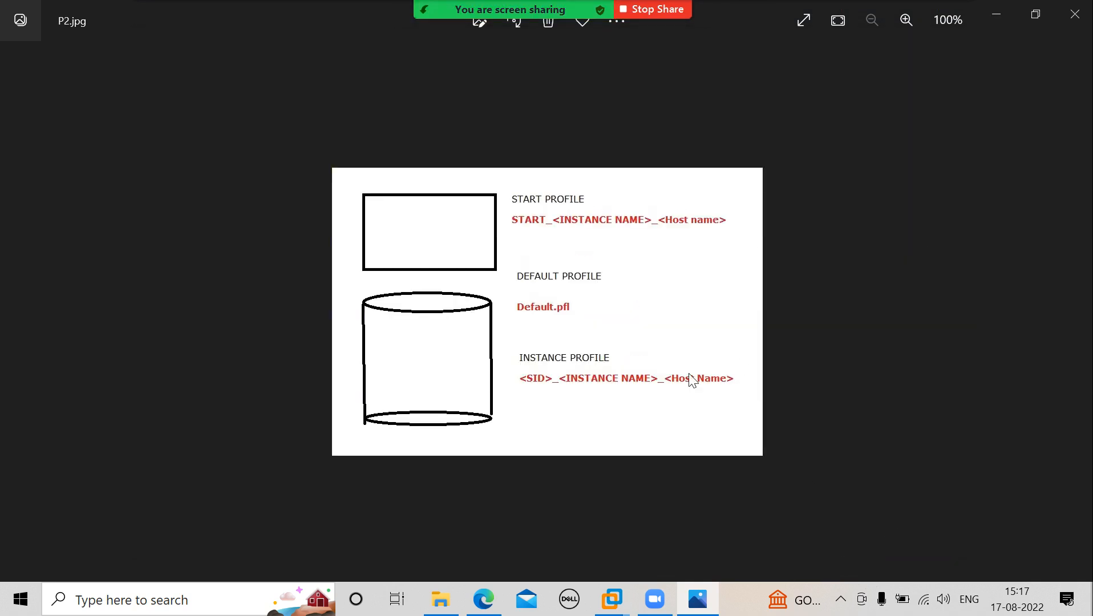
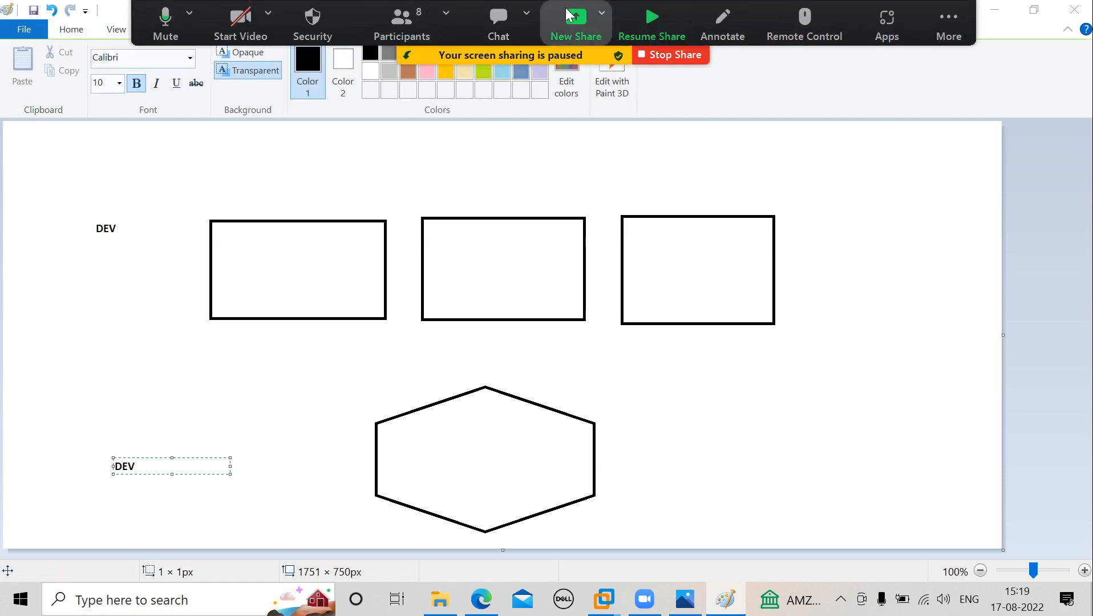
# Share the Untitled - Paint window in the Zoom meeting.
pyautogui.click(565, 7)
pyautogui.click(261, 289)
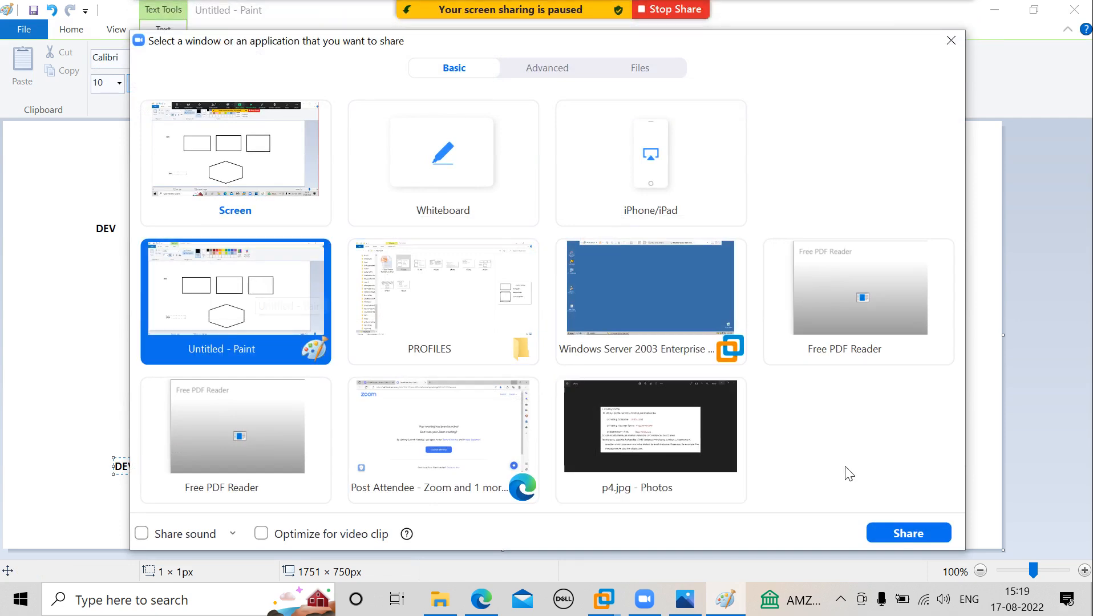
pyautogui.click(909, 533)
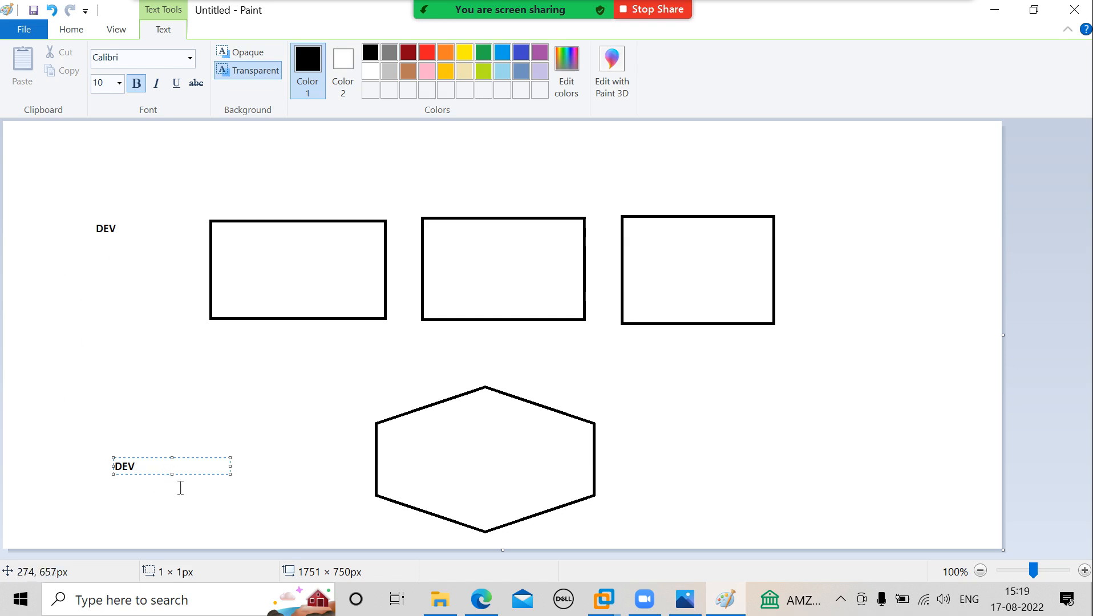
# Label the three upper rectangles INDIA, JAPAN and KOREA above their edges, and add INDIA beside the hexagon's lower right edge.
pyautogui.click(213, 201)
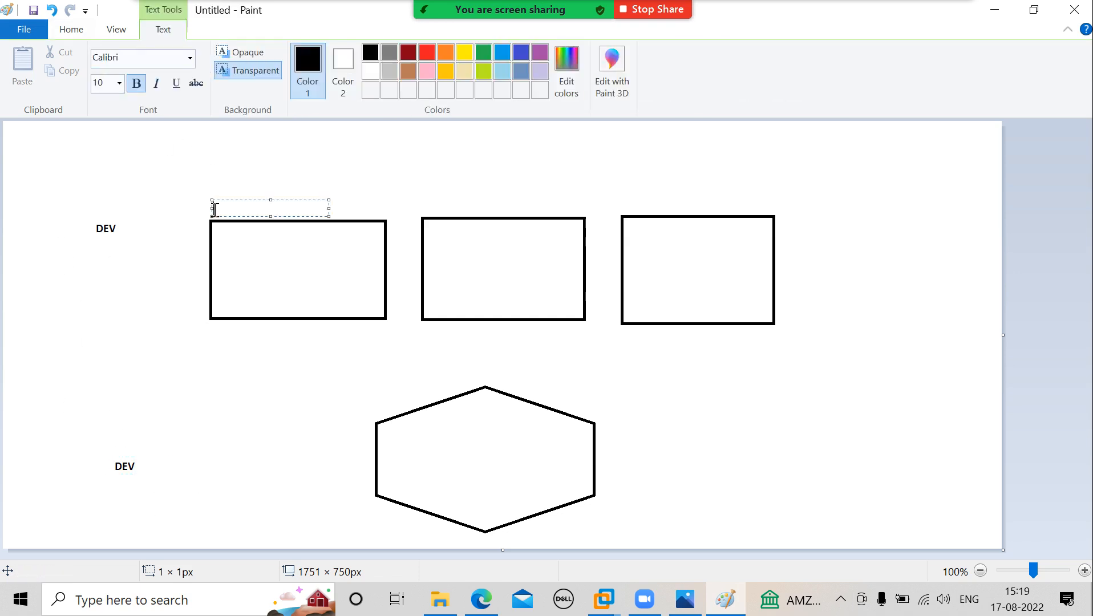
pyautogui.write('INDIA')
pyautogui.click(440, 206)
pyautogui.write('JAPAN')
pyautogui.click(634, 198)
pyautogui.write('KOREA')
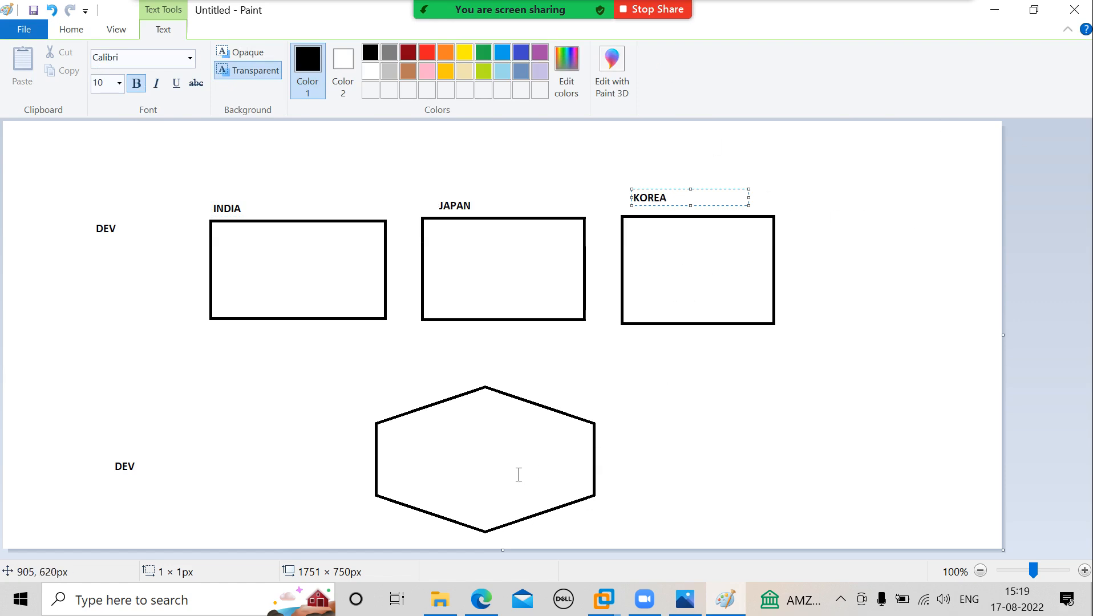
pyautogui.click(528, 531)
pyautogui.write('INDIA')
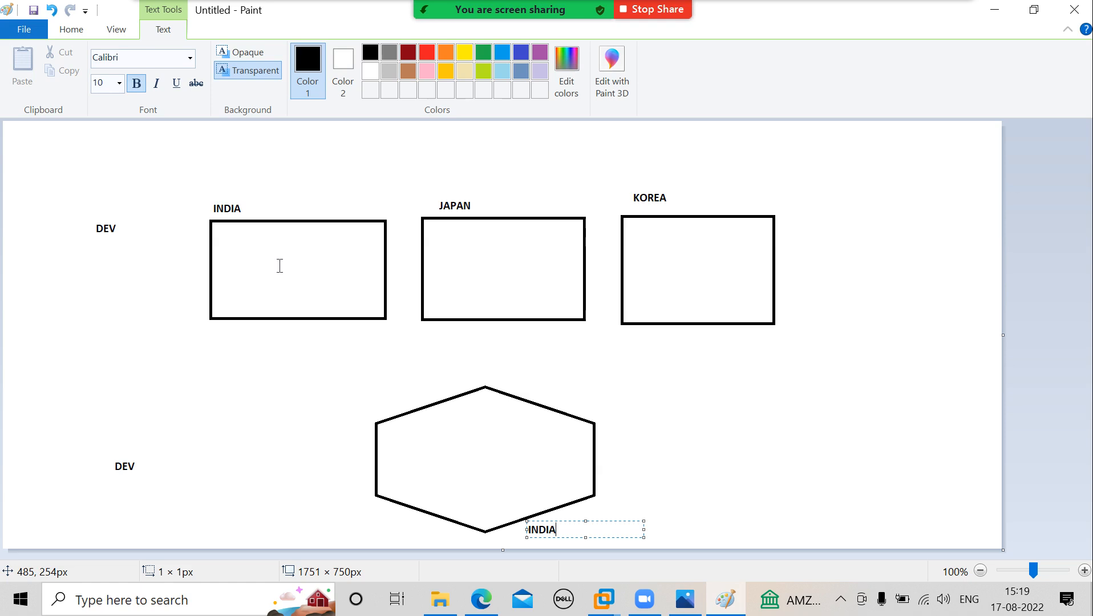
# Draw two small rectangles side by side inside the INDIA rectangle, the second about 89 × 106 px.
pyautogui.click(69, 34)
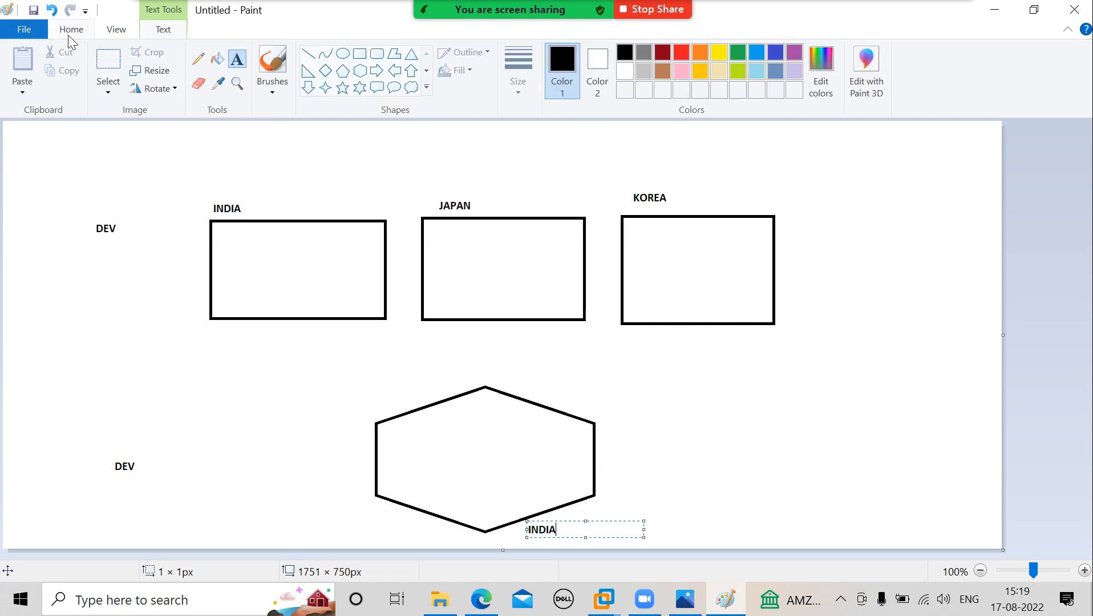
pyautogui.click(361, 57)
pyautogui.moveTo(228, 236); pyautogui.dragTo(287, 291)
pyautogui.moveTo(300, 234); pyautogui.dragTo(351, 293)
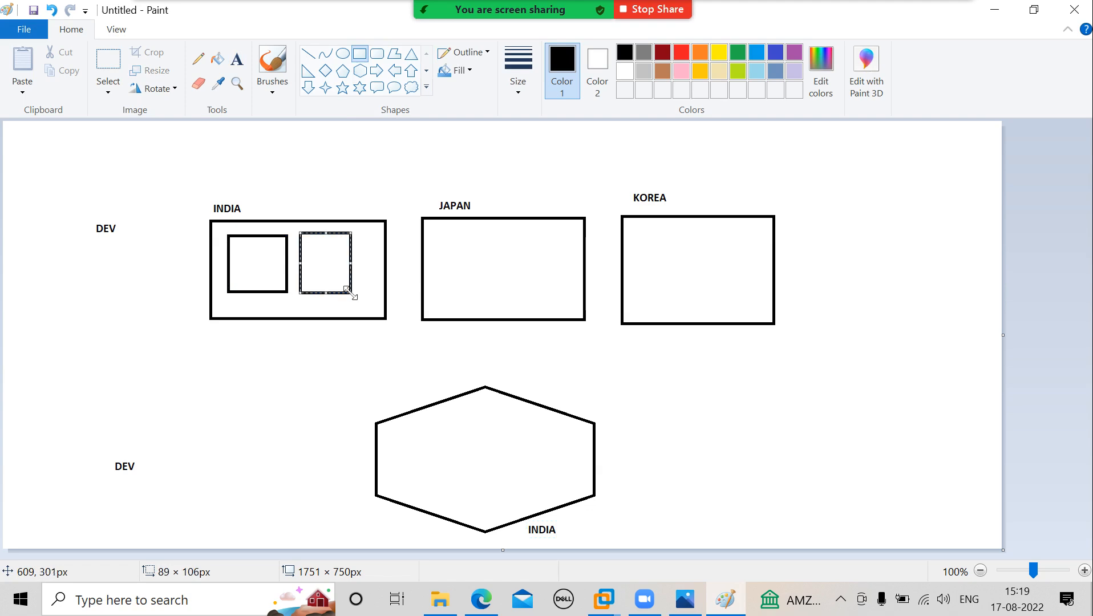
# Add the labels ASCS00 and 00 under the first inner box of the INDIA rectangle and DVEMBGS01 under the second.
pyautogui.click(240, 62)
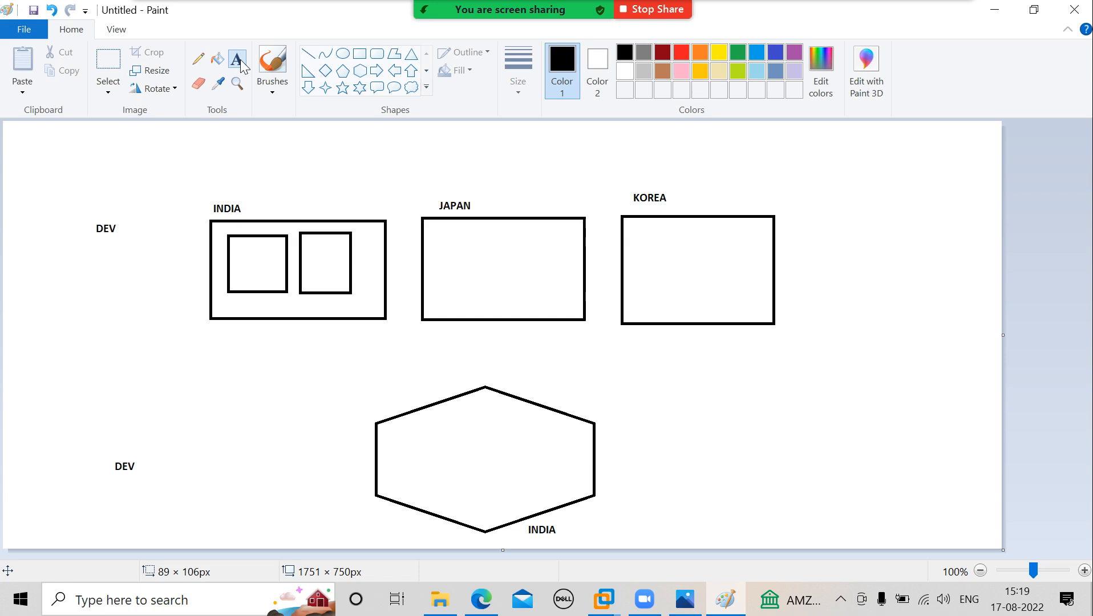
pyautogui.click(227, 303)
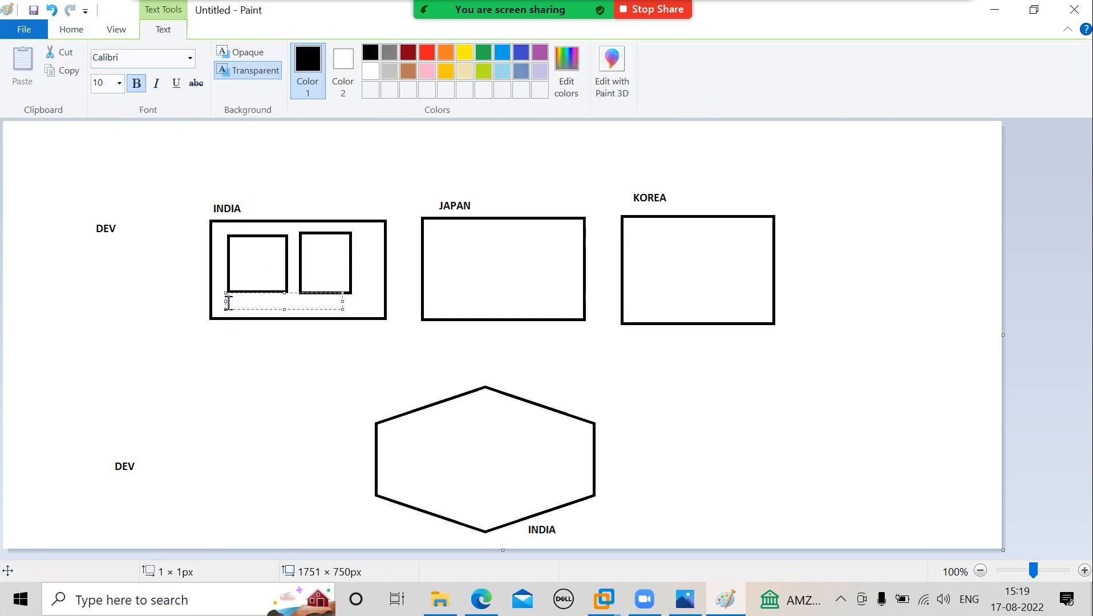
pyautogui.write('ASCS00')
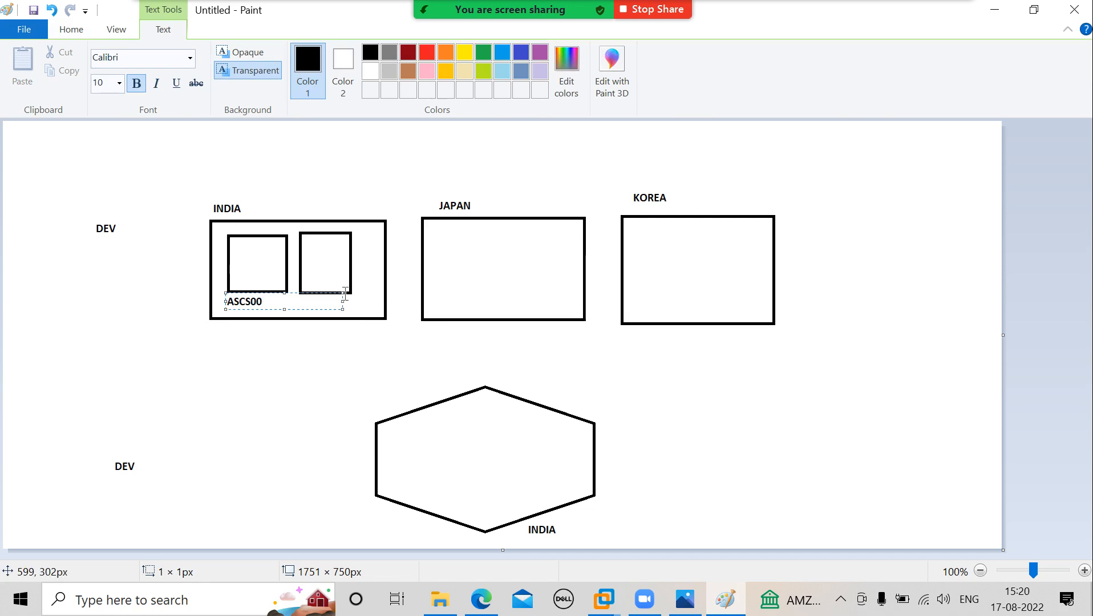
pyautogui.click(328, 329)
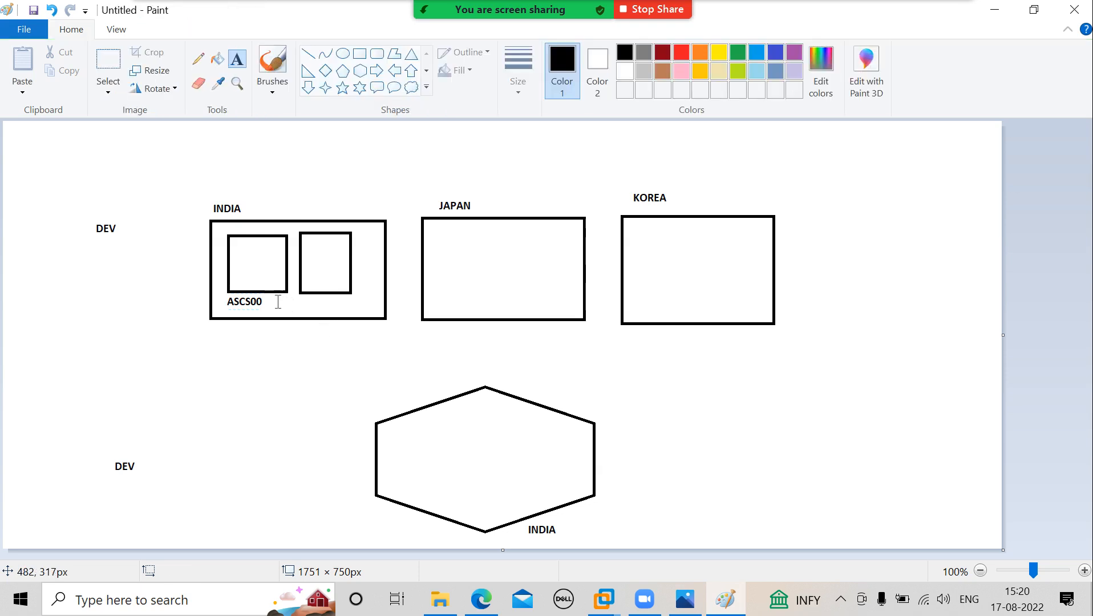
pyautogui.click(278, 301)
pyautogui.write('00')
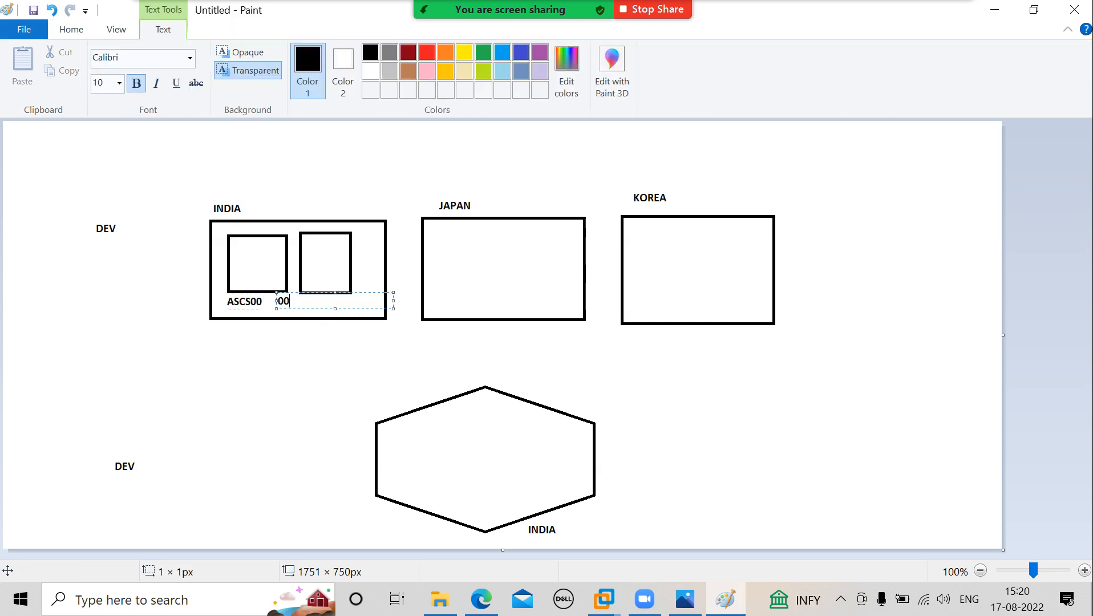
pyautogui.click(339, 356)
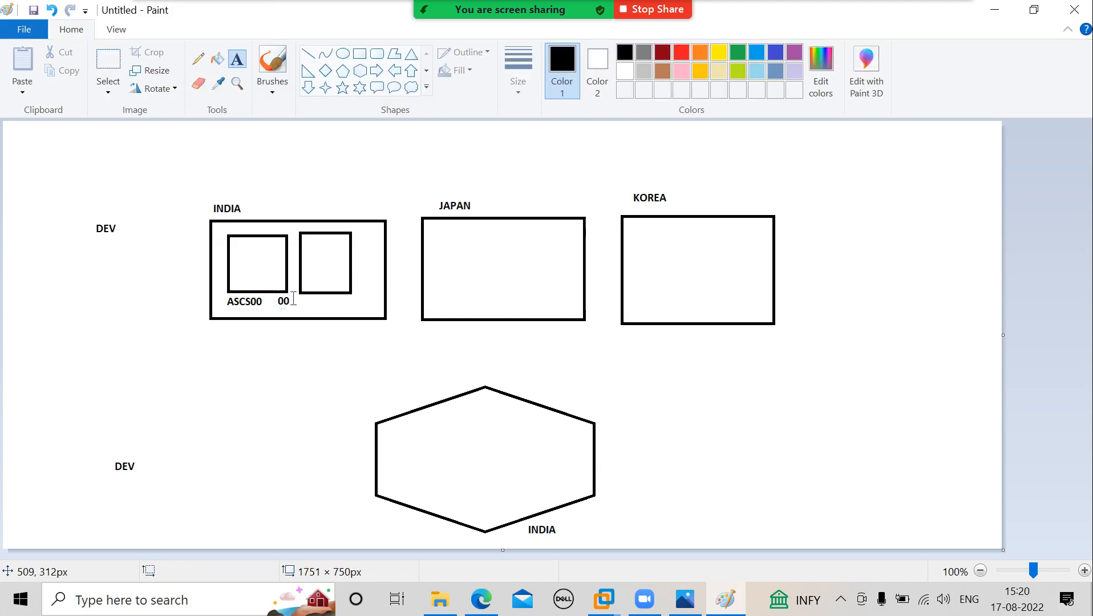
pyautogui.click(296, 302)
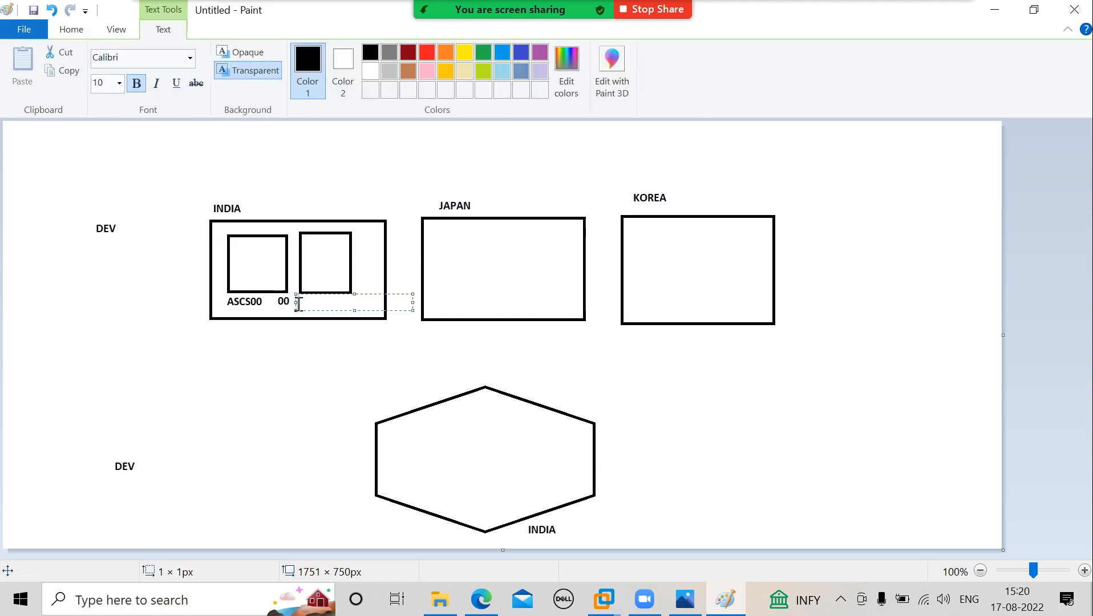
pyautogui.write('DVEMBGS01')
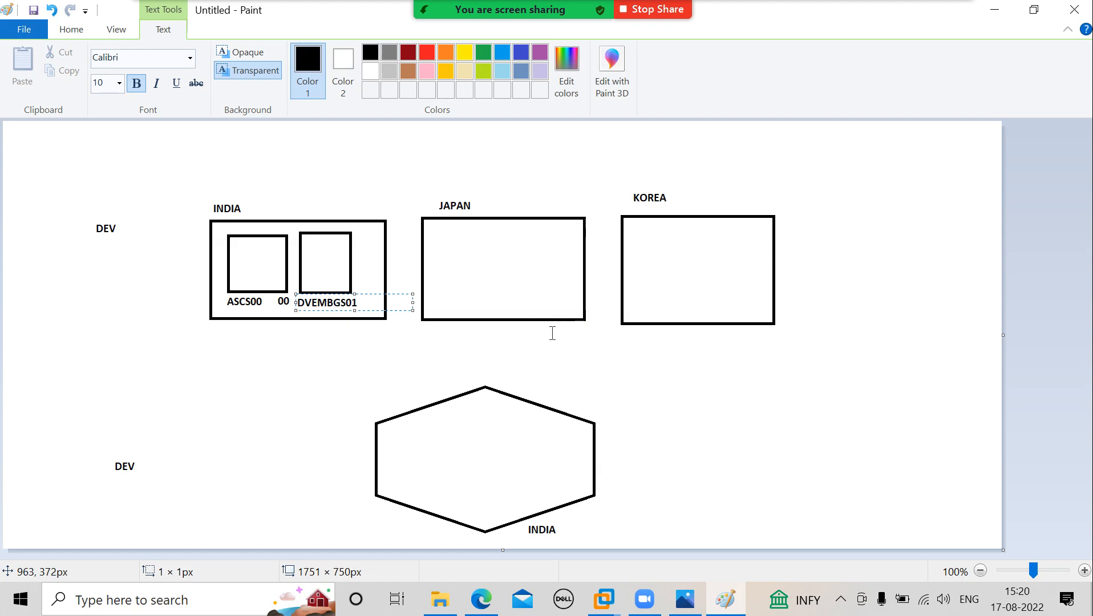
# Add the label DVEMBGS02 below the JAPAN rectangle.
pyautogui.click(422, 333)
pyautogui.click(423, 333)
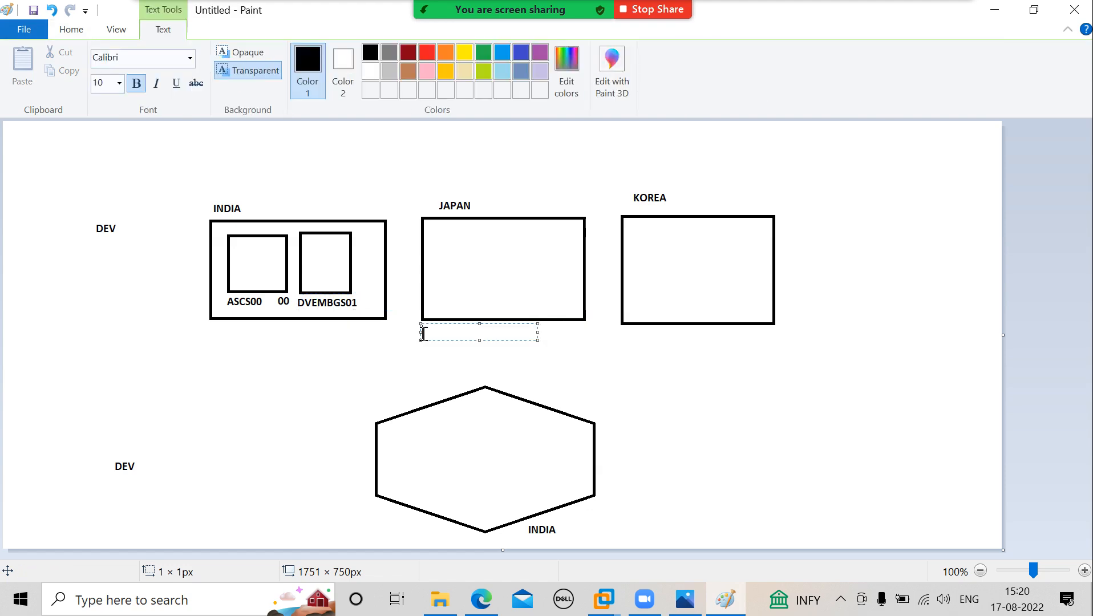
pyautogui.write('DVEMBGS02')
# Add the label DVBGS03 below the KOREA rectangle.
pyautogui.click(627, 337)
pyautogui.click(627, 336)
pyautogui.write('DVEMB')
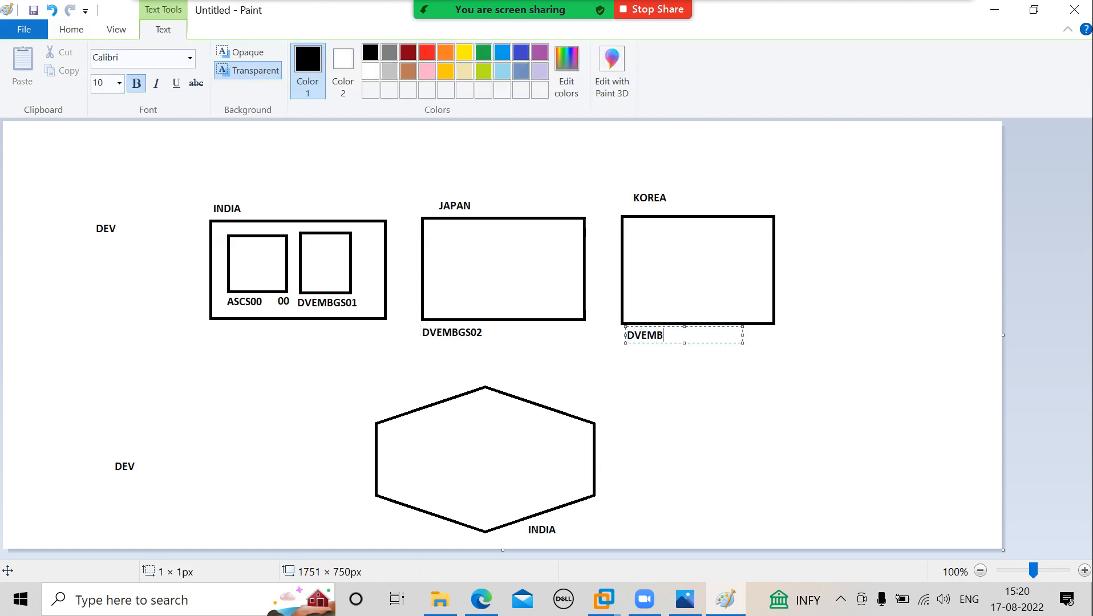
pyautogui.press('BackSpace')
pyautogui.press('BackSpace')
pyautogui.press('BackSpace')
pyautogui.write('BGS03')
# Erase the label below the JAPAN rectangle and replace it with DVBGS02.
pyautogui.click(67, 30)
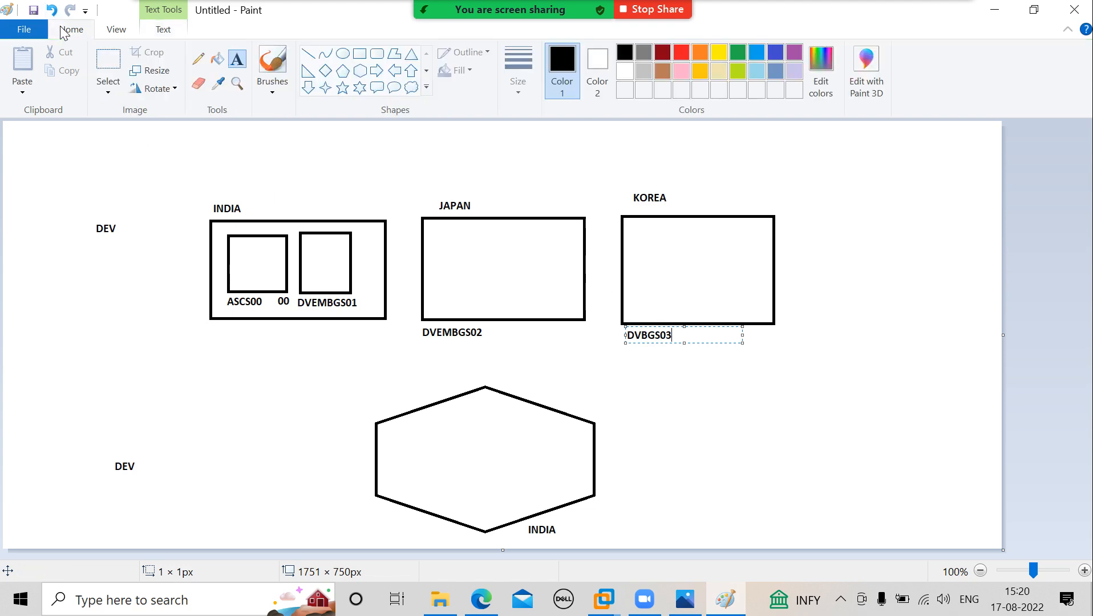
pyautogui.click(198, 83)
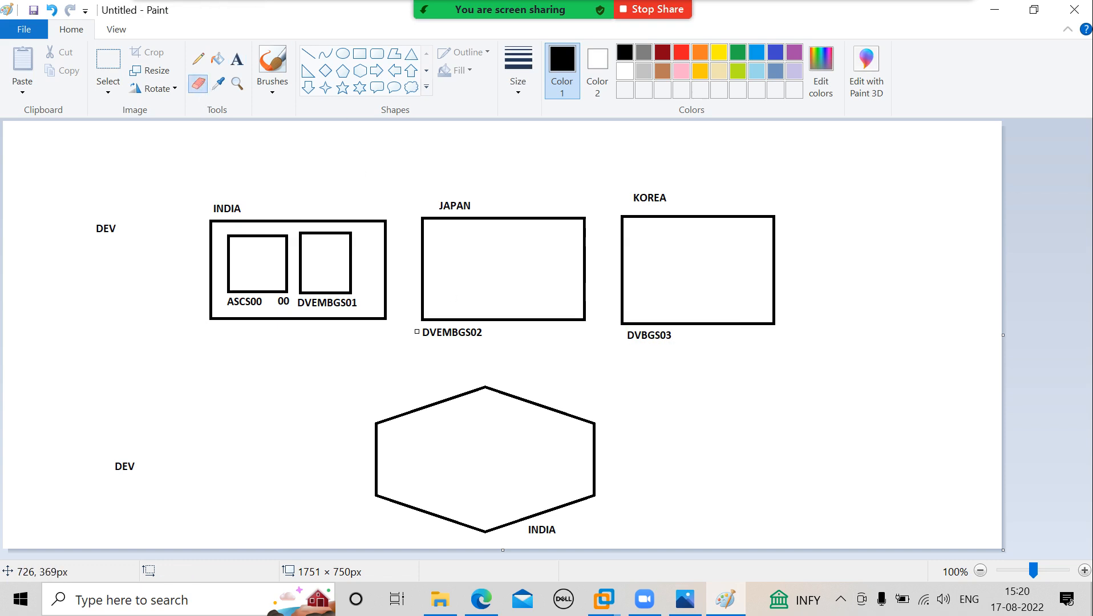
pyautogui.moveTo(421, 333)
pyautogui.mouseDown()
pyautogui.moveTo(481, 337)
pyautogui.moveTo(458, 336)
pyautogui.moveTo(470, 330)
pyautogui.mouseUp()
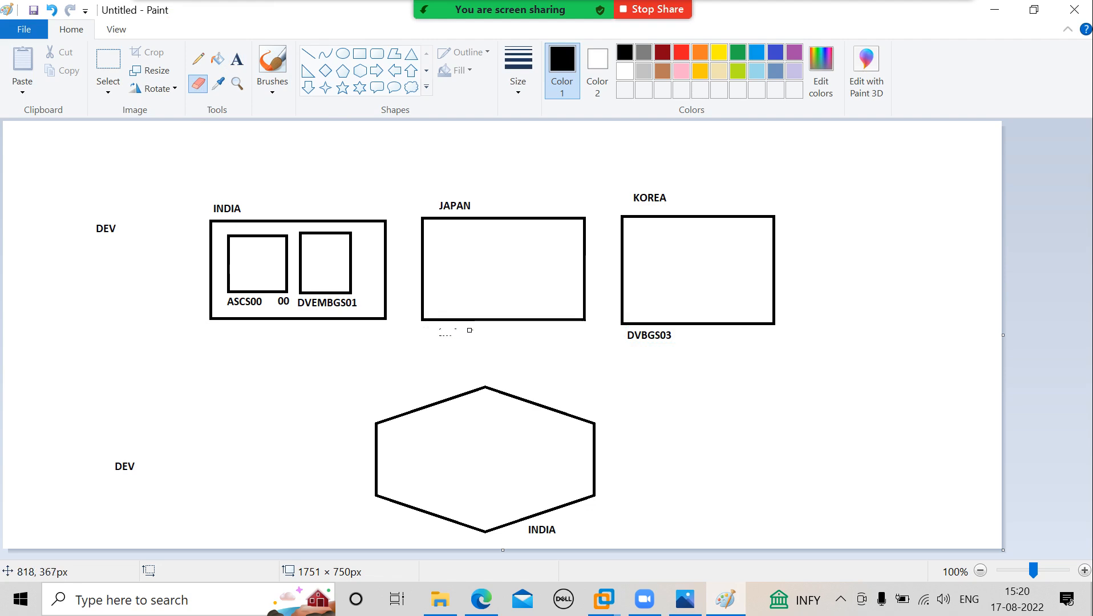
pyautogui.click(238, 59)
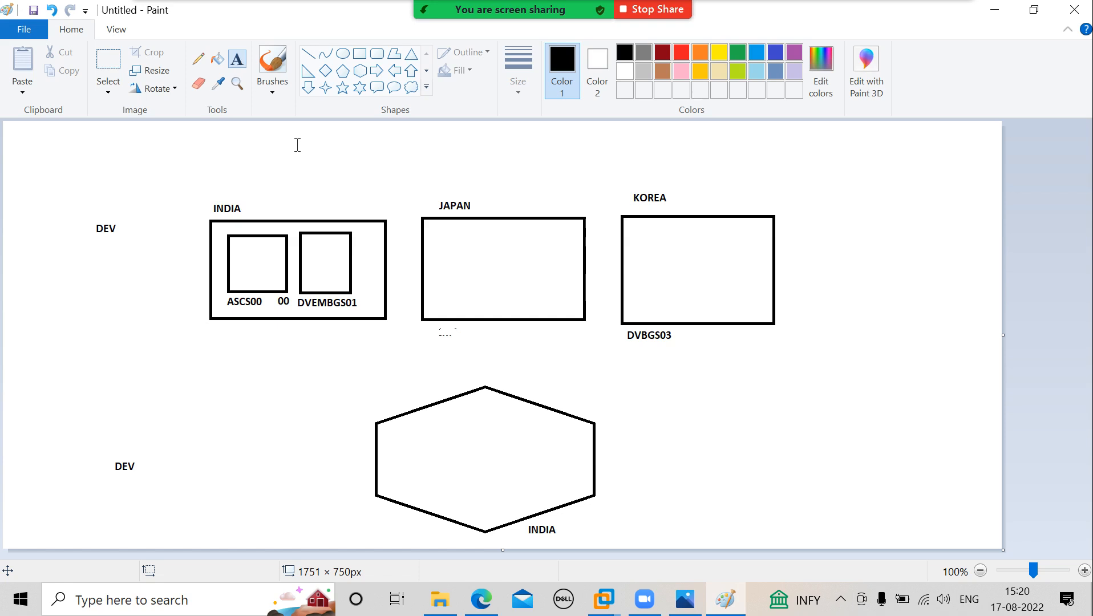
pyautogui.click(425, 323)
pyautogui.write('DVBGS')
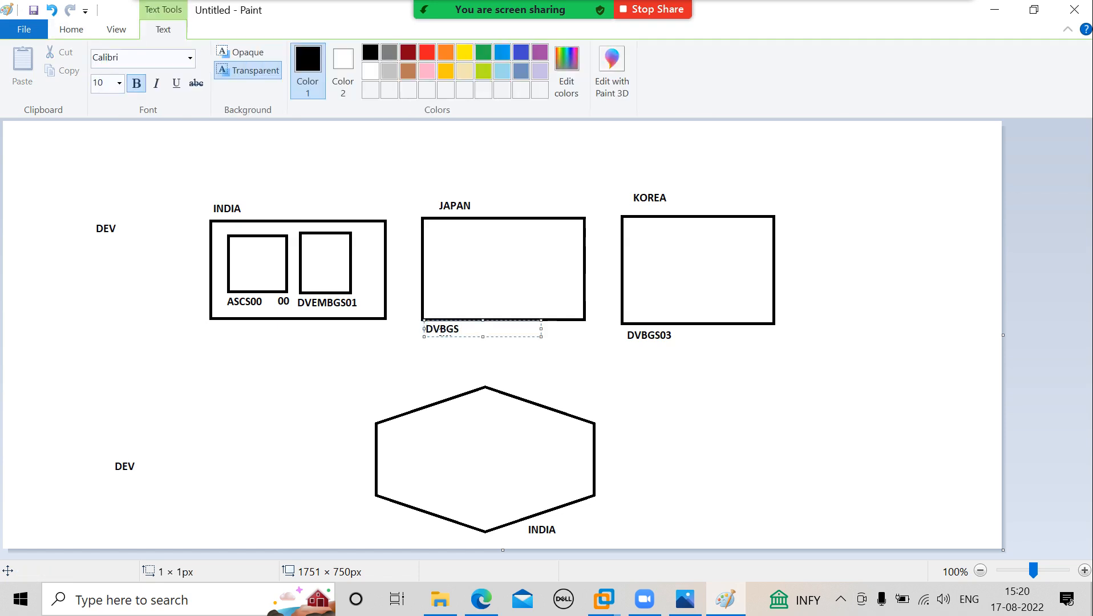
pyautogui.write('02')
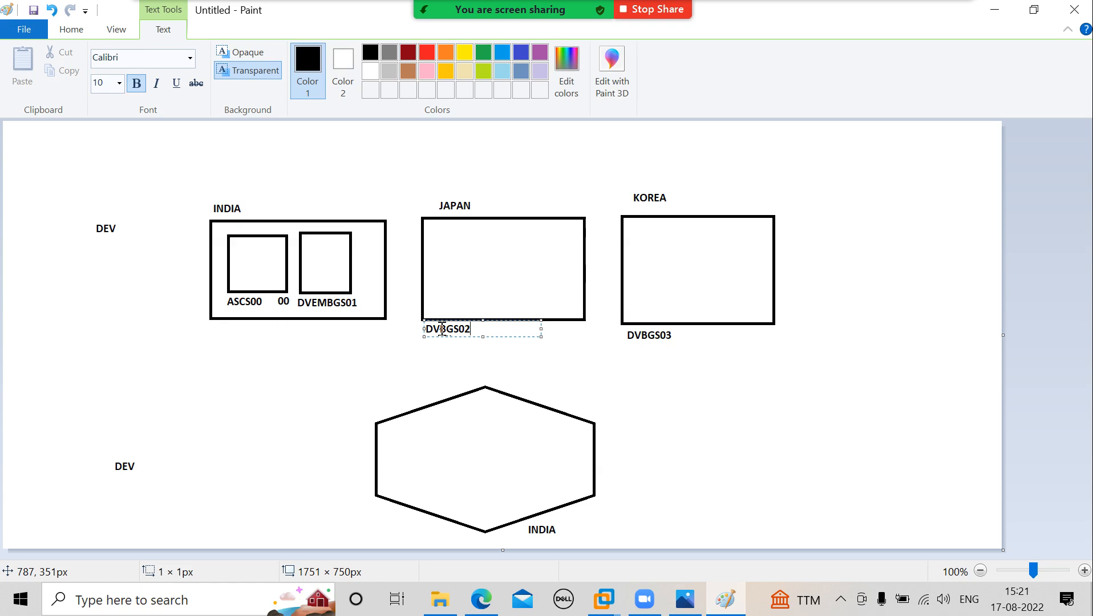
# Write AAS inside the JAPAN rectangle, and ASCS and PAS inside the first and second inner boxes of the INDIA rectangle.
pyautogui.click(473, 272)
pyautogui.write('AAS')
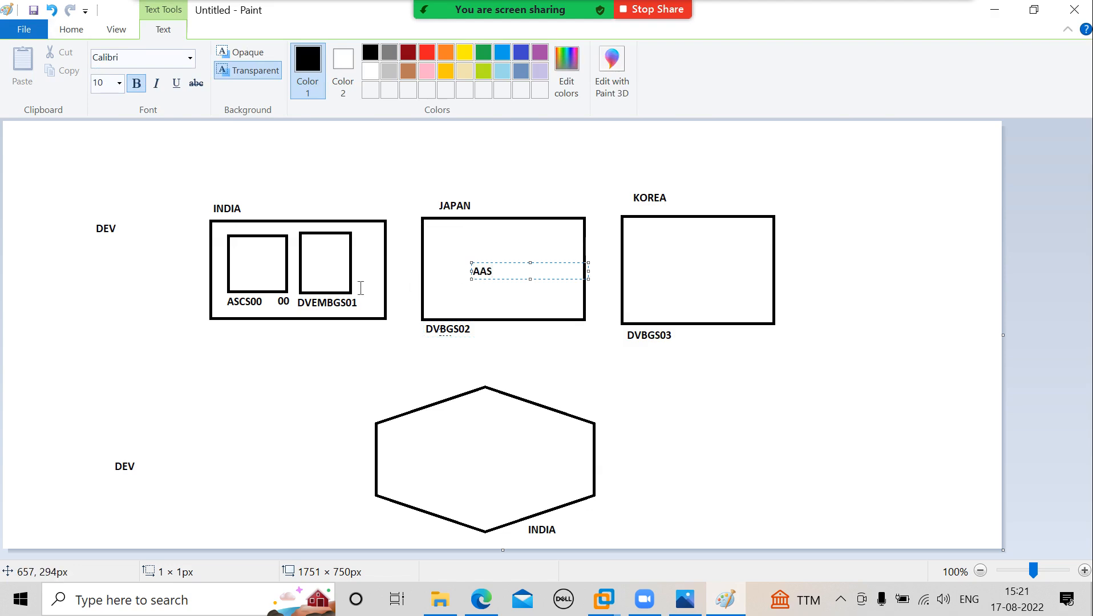
pyautogui.click(239, 266)
pyautogui.write('SC')
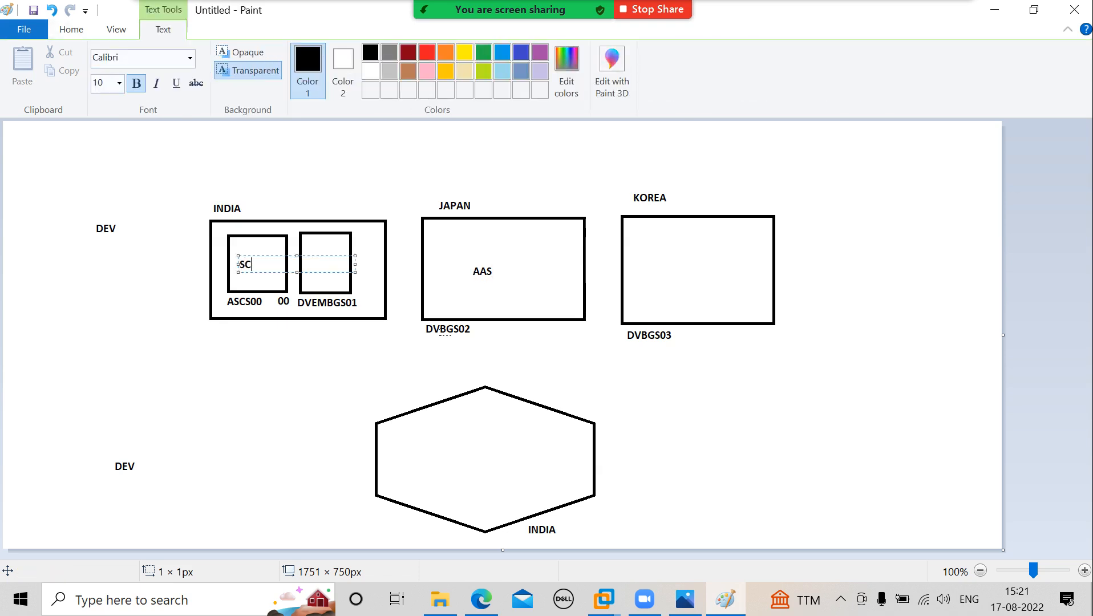
pyautogui.press('BackSpace')
pyautogui.press('BackSpace')
pyautogui.write('ASCS')
pyautogui.click(308, 252)
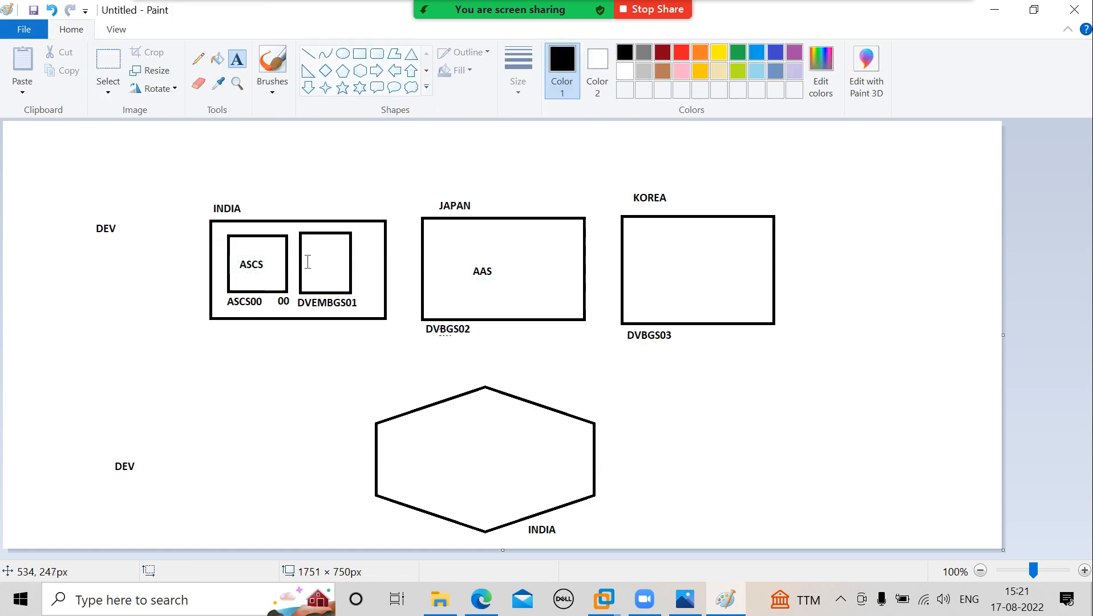
pyautogui.click(308, 261)
pyautogui.write('PAS')
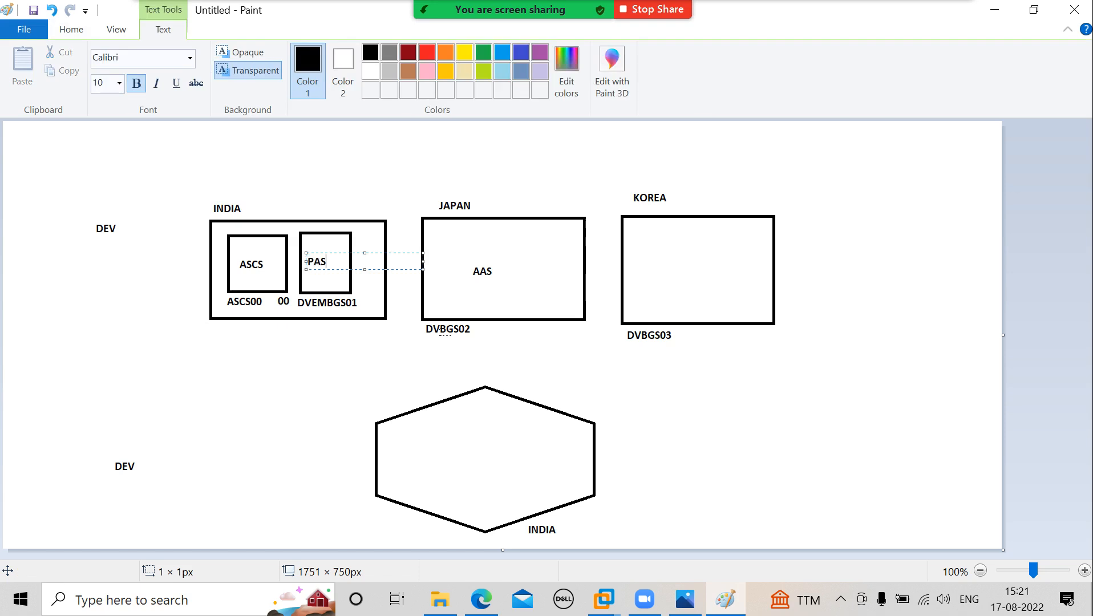
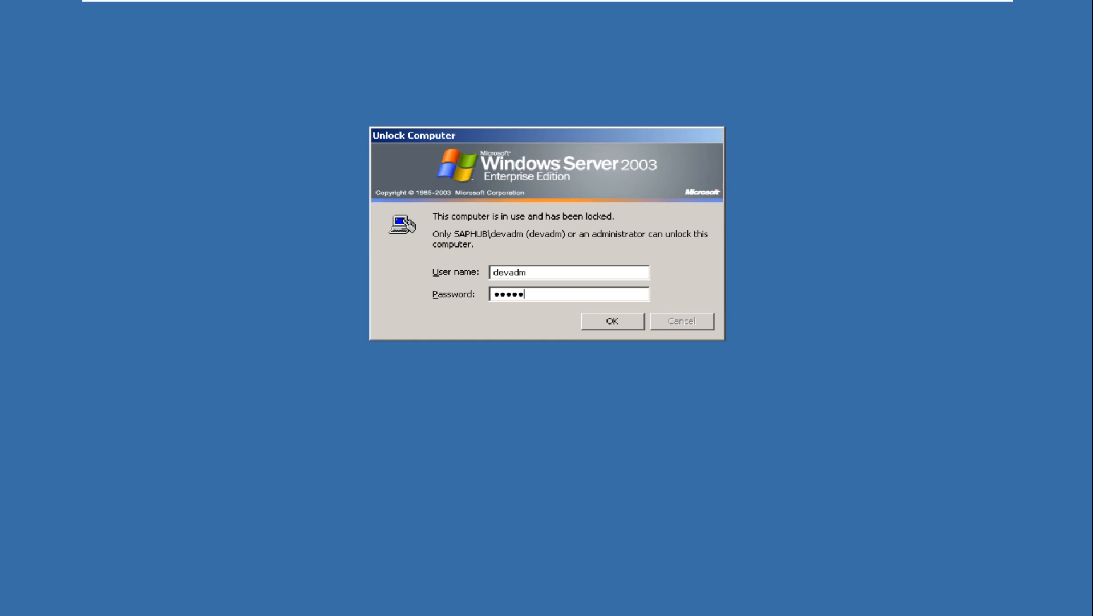
# Unlock the Windows server session and open START_DVEBMGS01_saphub from the SAP profile folder in Notepad.
pyautogui.press('Return')
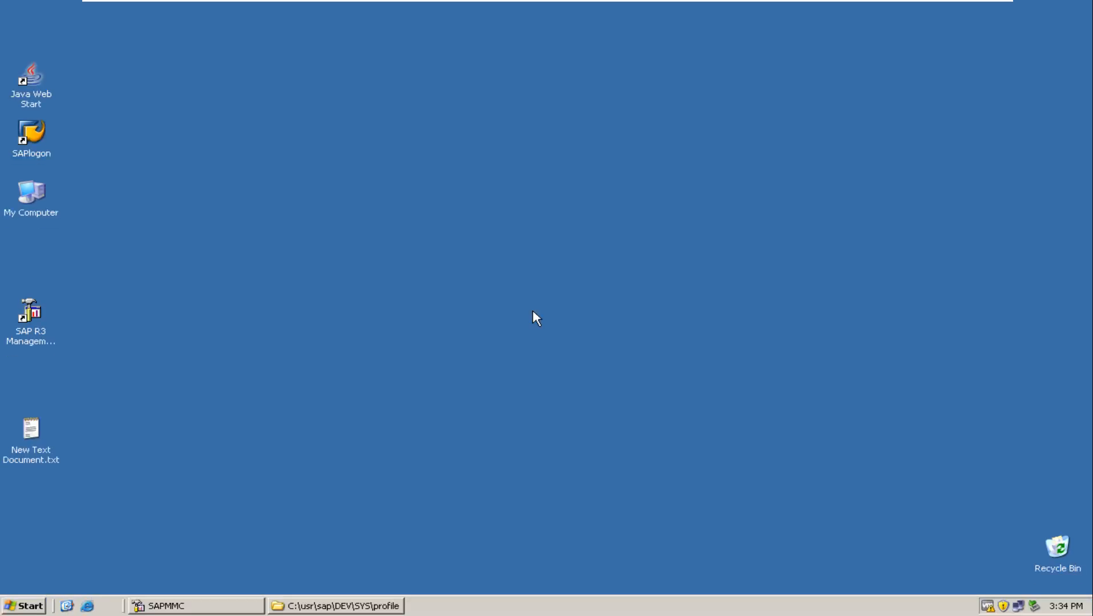
pyautogui.click(343, 606)
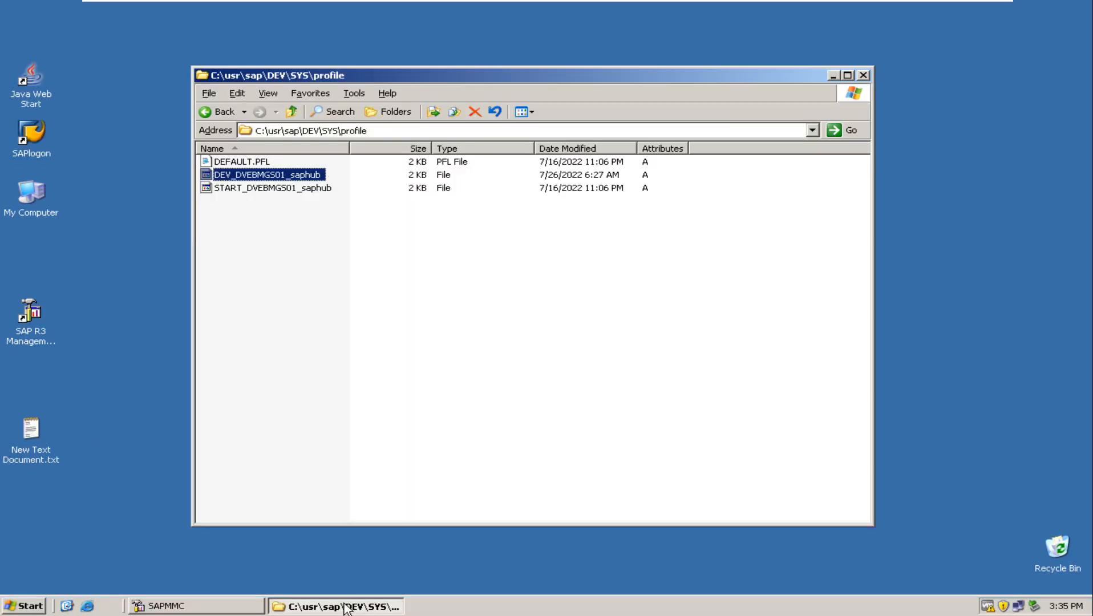
pyautogui.click(247, 189)
pyautogui.doubleClick(245, 189)
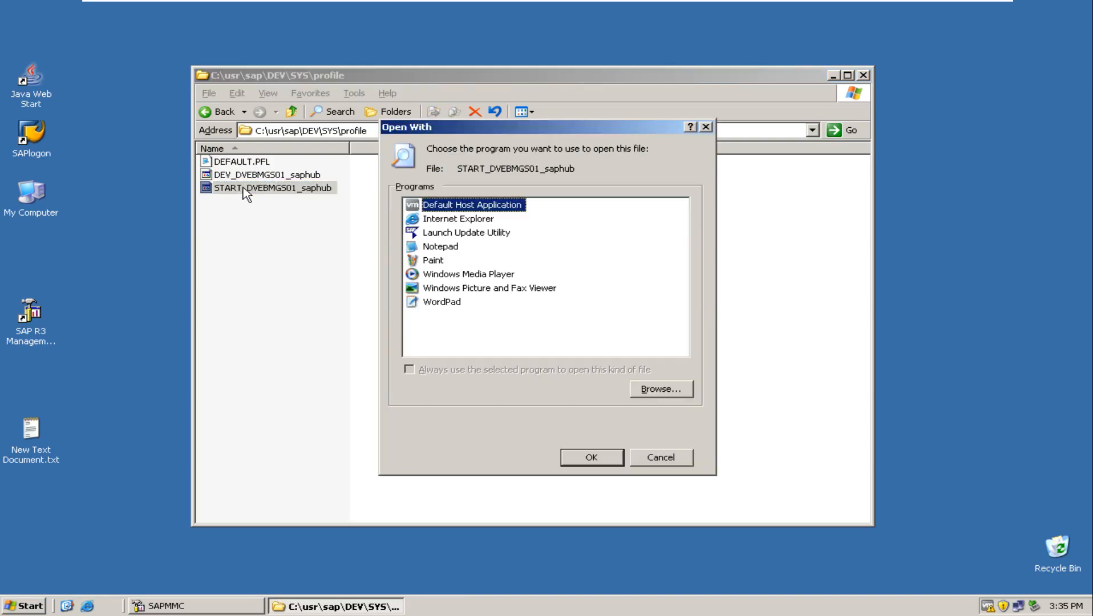
pyautogui.click(443, 248)
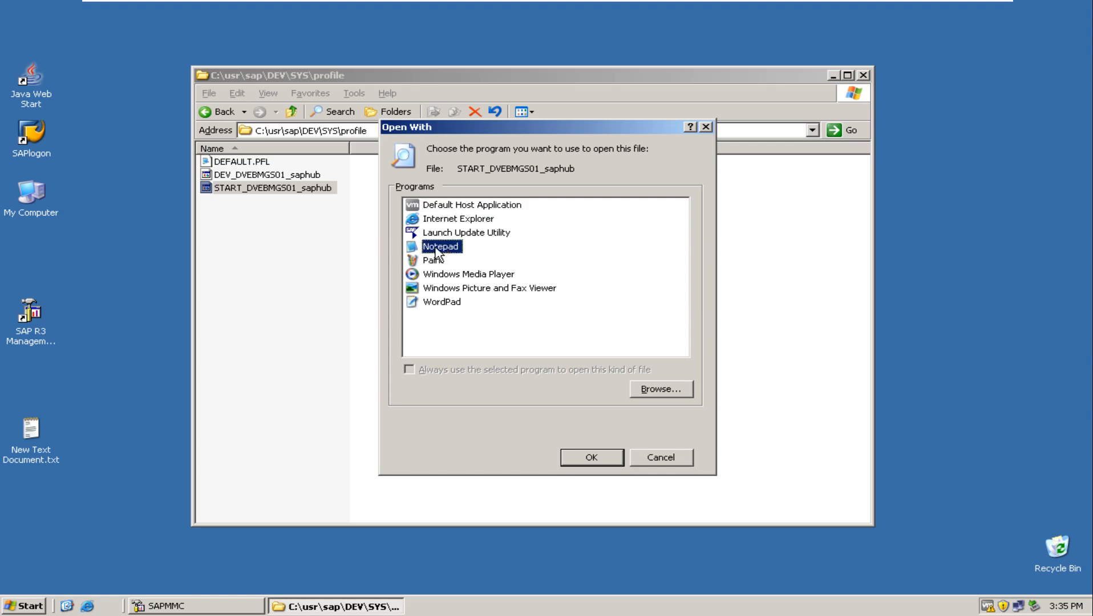
pyautogui.click(589, 460)
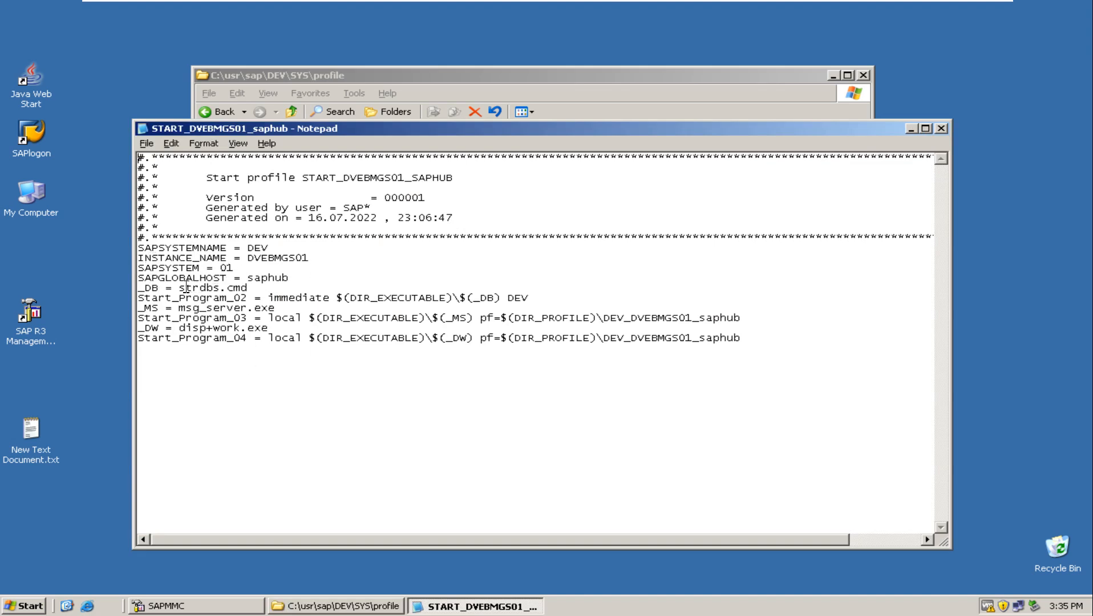
# Highlight the database start script strdbs.cmd, the parameter lines and the Start_Program_02 DIR_EXECUTABLE reference in the start profile.
pyautogui.moveTo(173, 288); pyautogui.dragTo(250, 287)
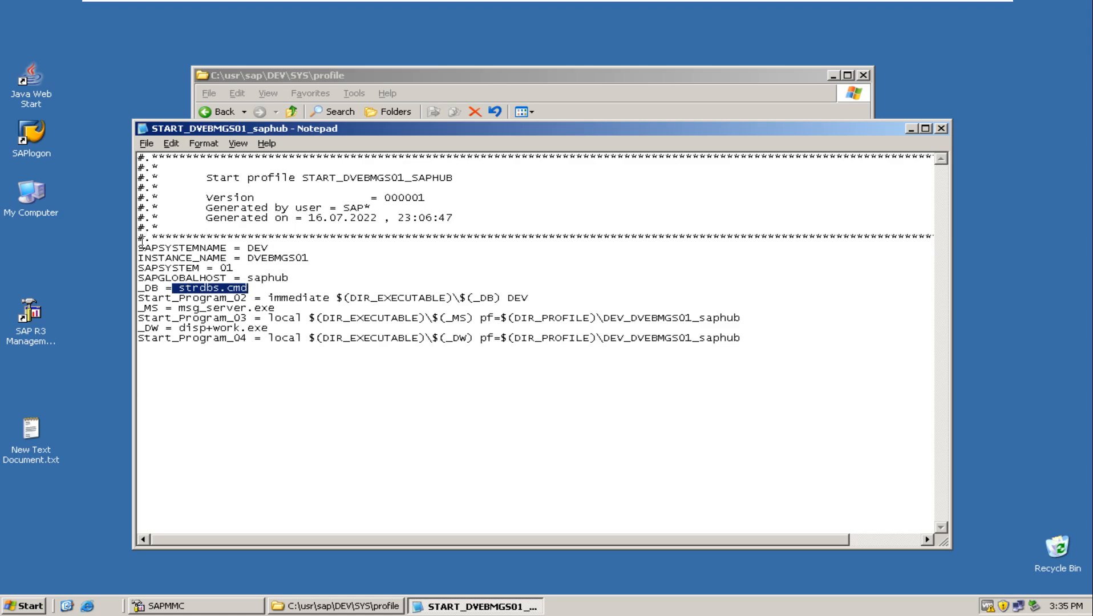
pyautogui.moveTo(138, 247); pyautogui.dragTo(316, 345)
pyautogui.click(280, 372)
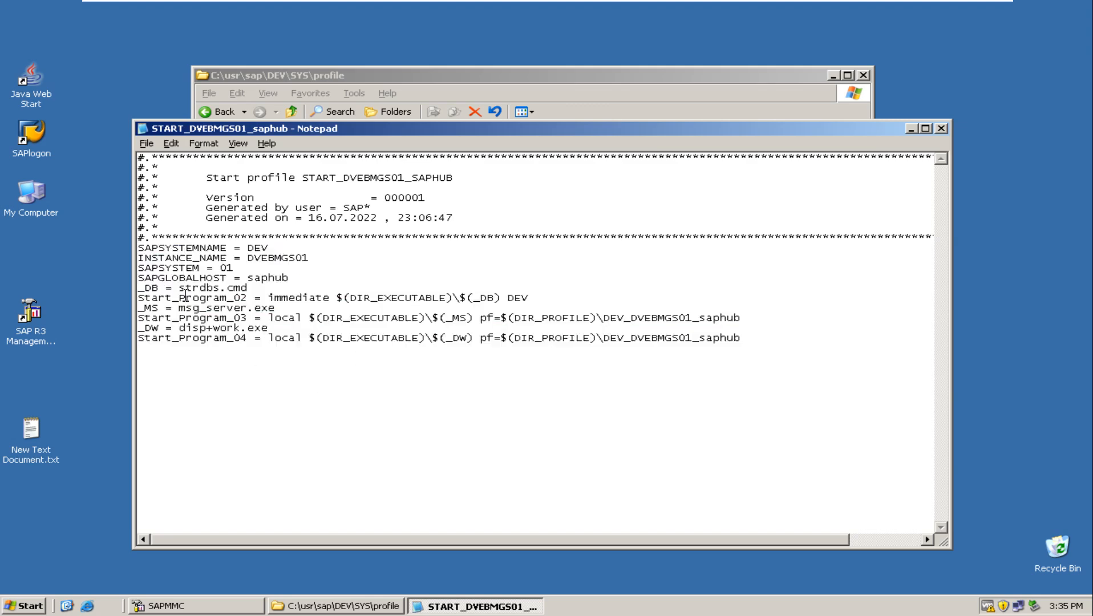
pyautogui.moveTo(180, 288); pyautogui.dragTo(248, 288)
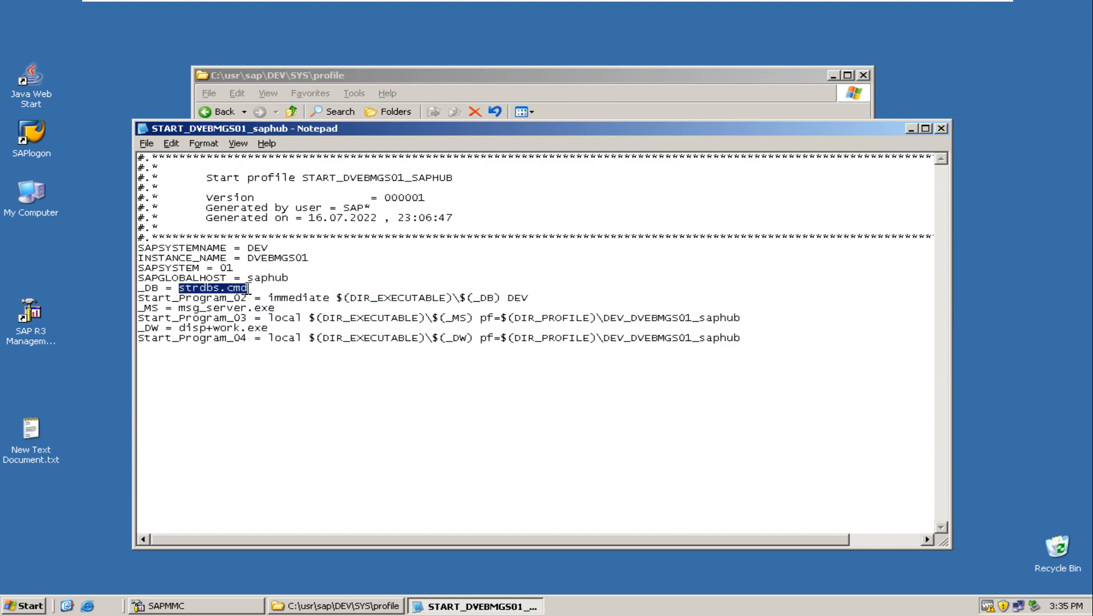
pyautogui.moveTo(350, 298); pyautogui.dragTo(445, 304)
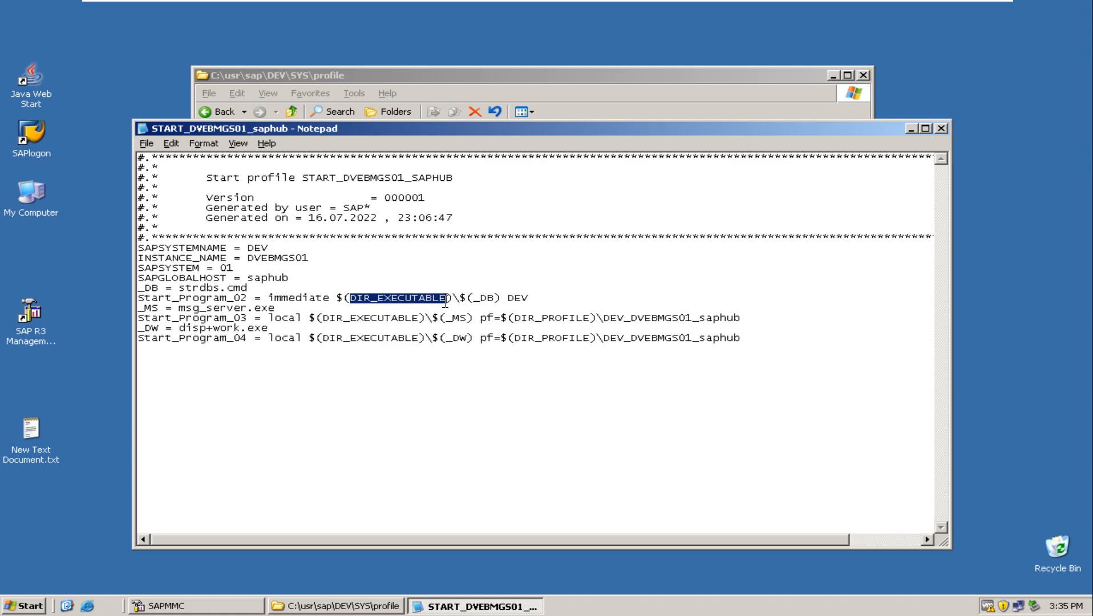
pyautogui.moveTo(179, 288); pyautogui.dragTo(249, 288)
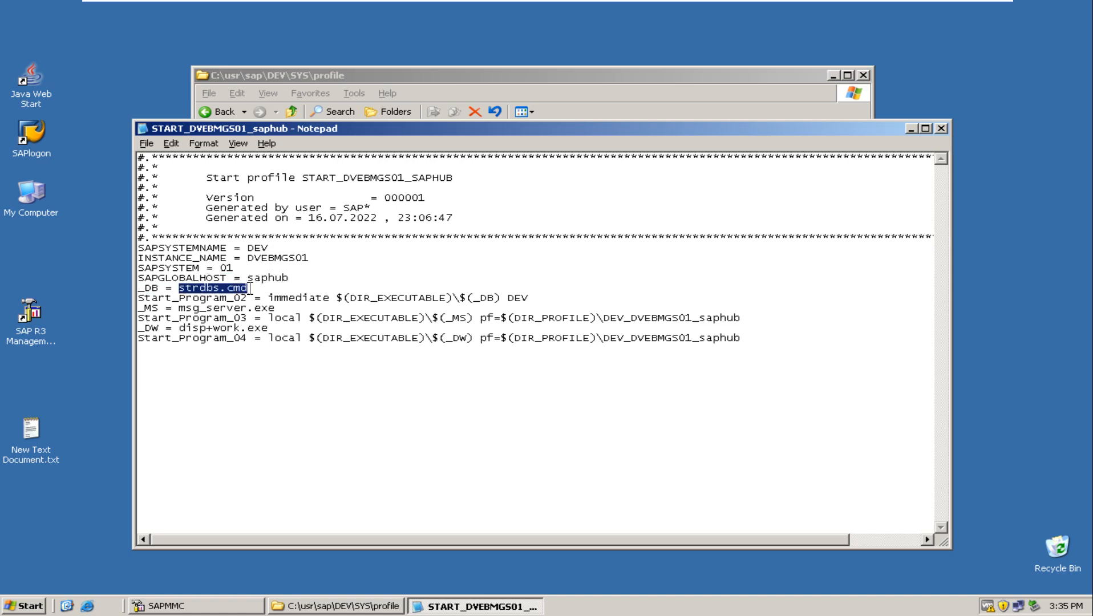
# Highlight msg_server.exe, disp+work.exe and their DIR_EXECUTABLE references in the start profile, and close the file.
pyautogui.moveTo(178, 309); pyautogui.dragTo(287, 309)
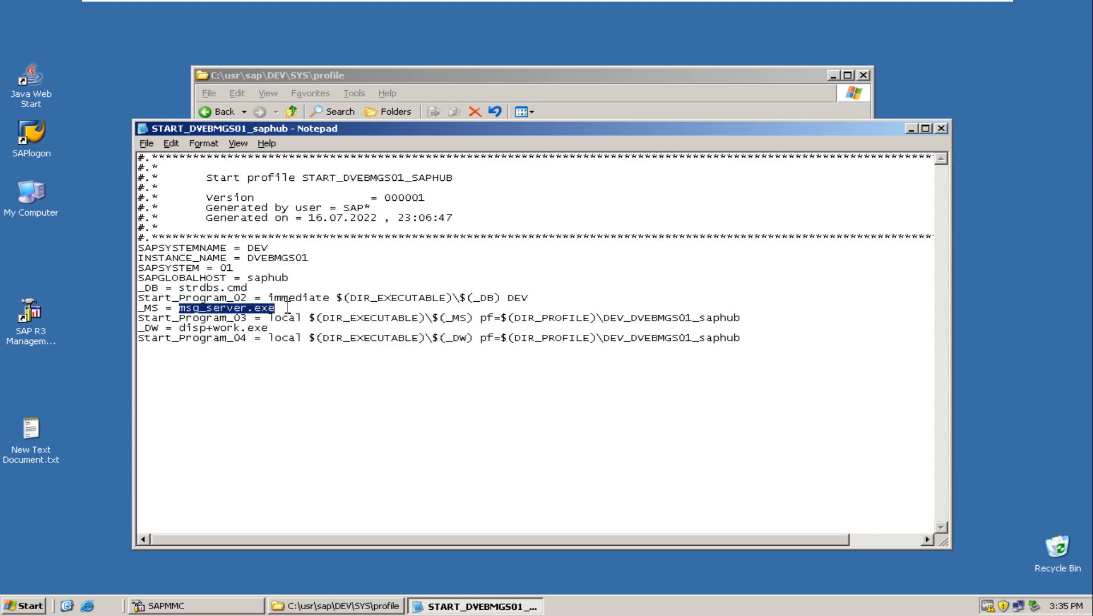
pyautogui.moveTo(179, 329); pyautogui.dragTo(281, 330)
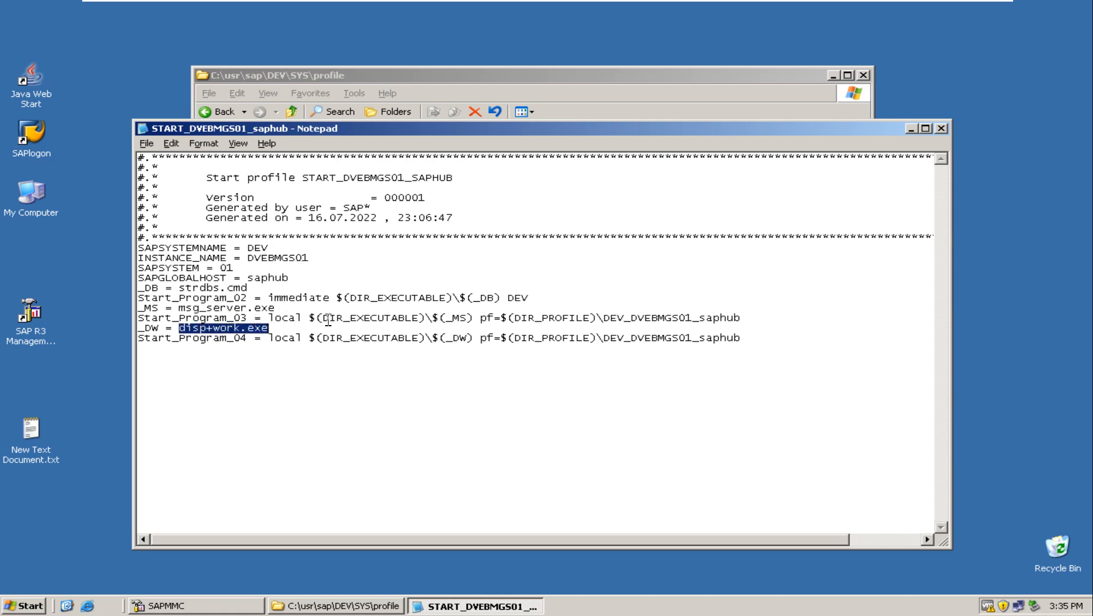
pyautogui.moveTo(323, 318); pyautogui.dragTo(414, 321)
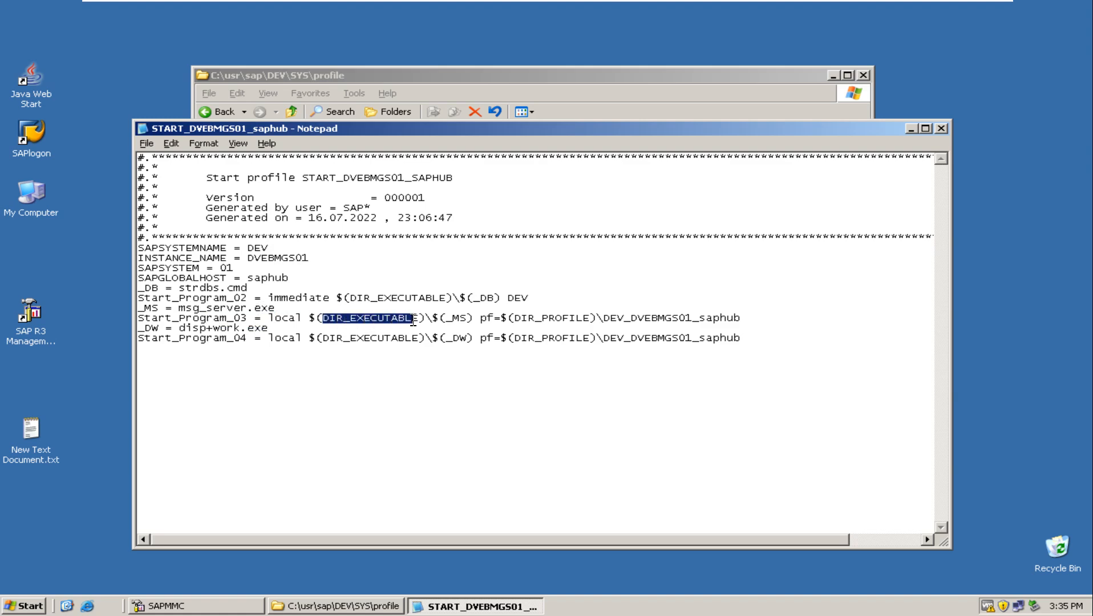
pyautogui.moveTo(323, 339); pyautogui.dragTo(422, 343)
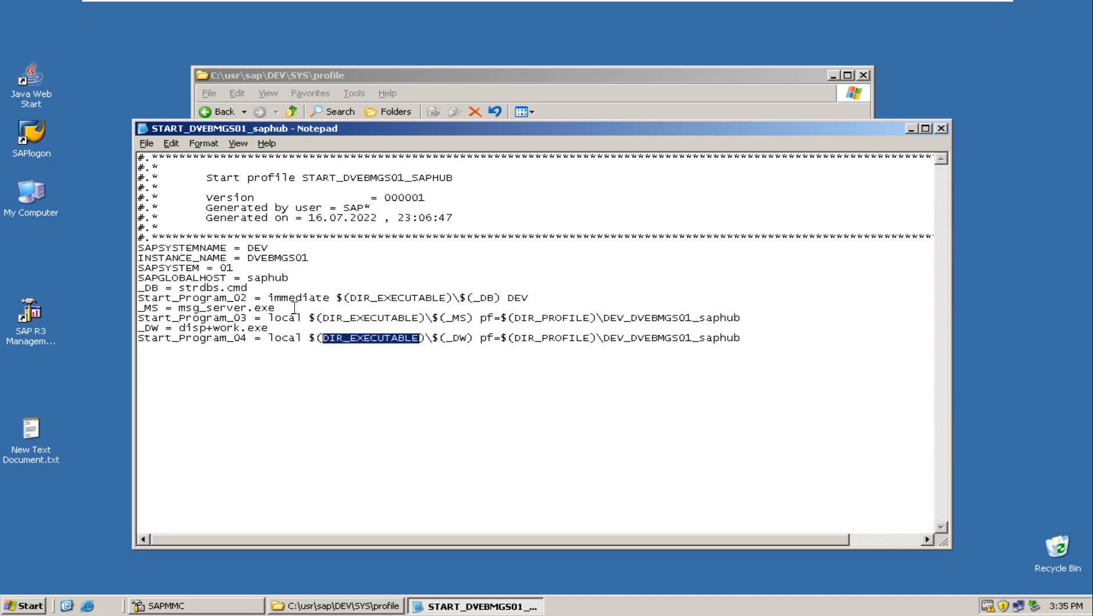
pyautogui.click(941, 129)
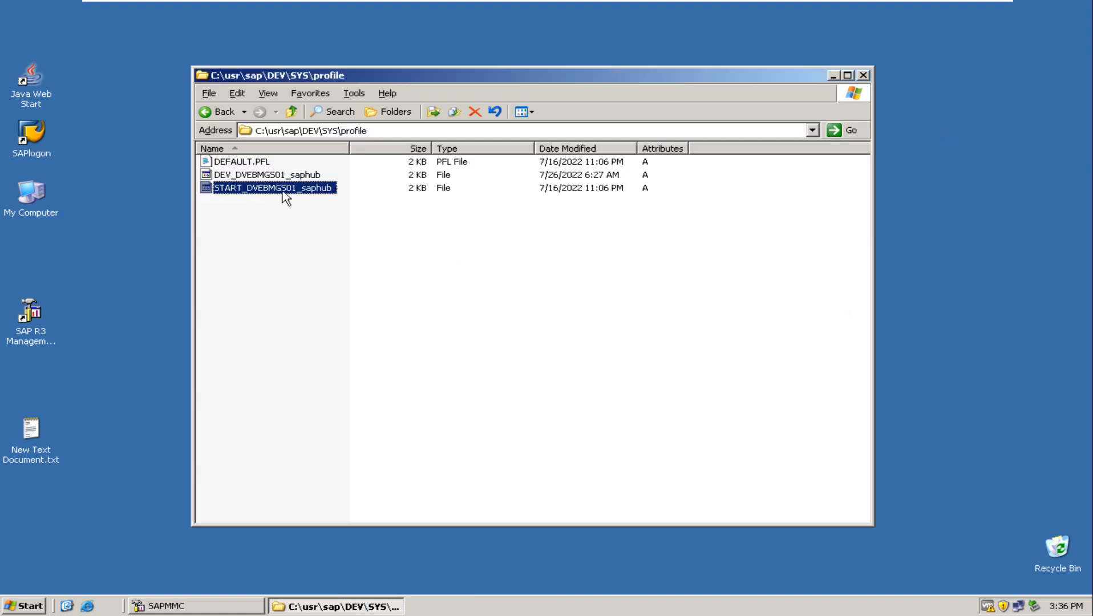
# Reopen START_DVEBMGS01_saphub in Notepad to review its start program entries, and close it again.
pyautogui.doubleClick(296, 190)
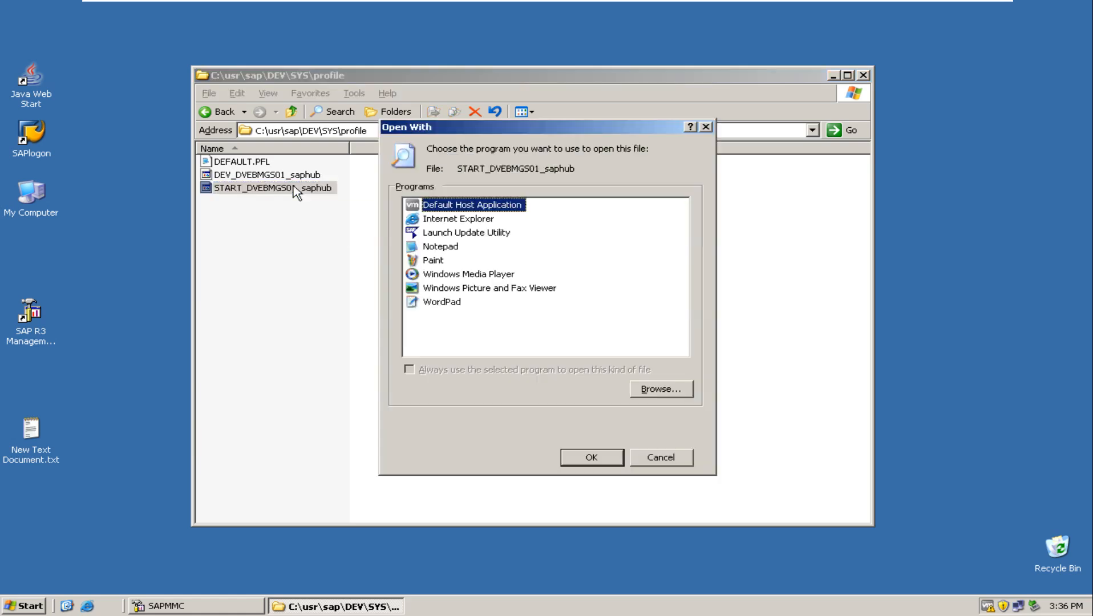
pyautogui.click(437, 247)
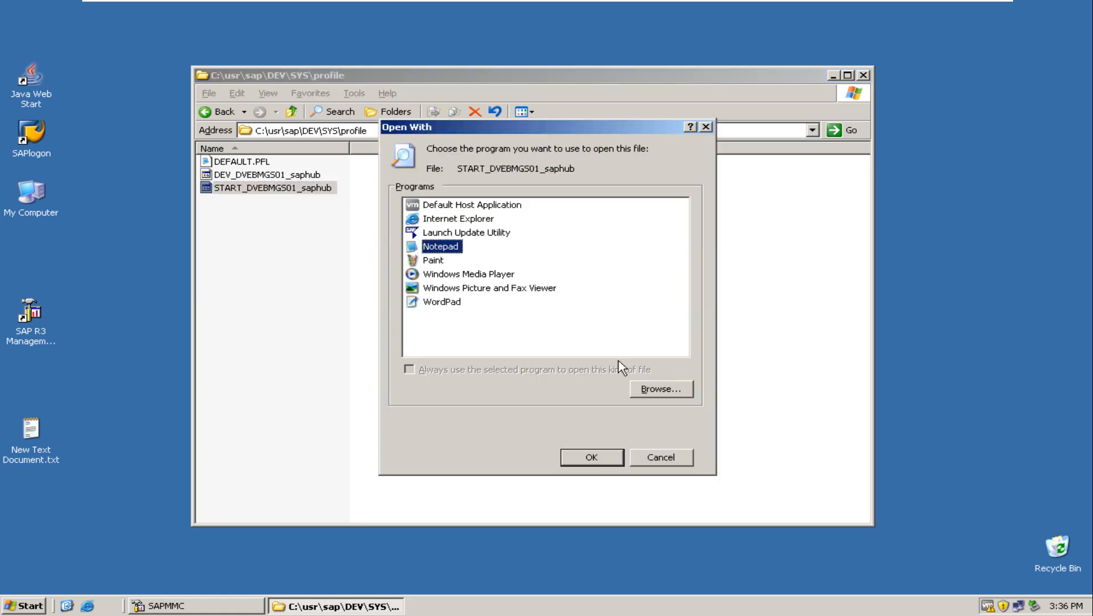
pyautogui.click(585, 459)
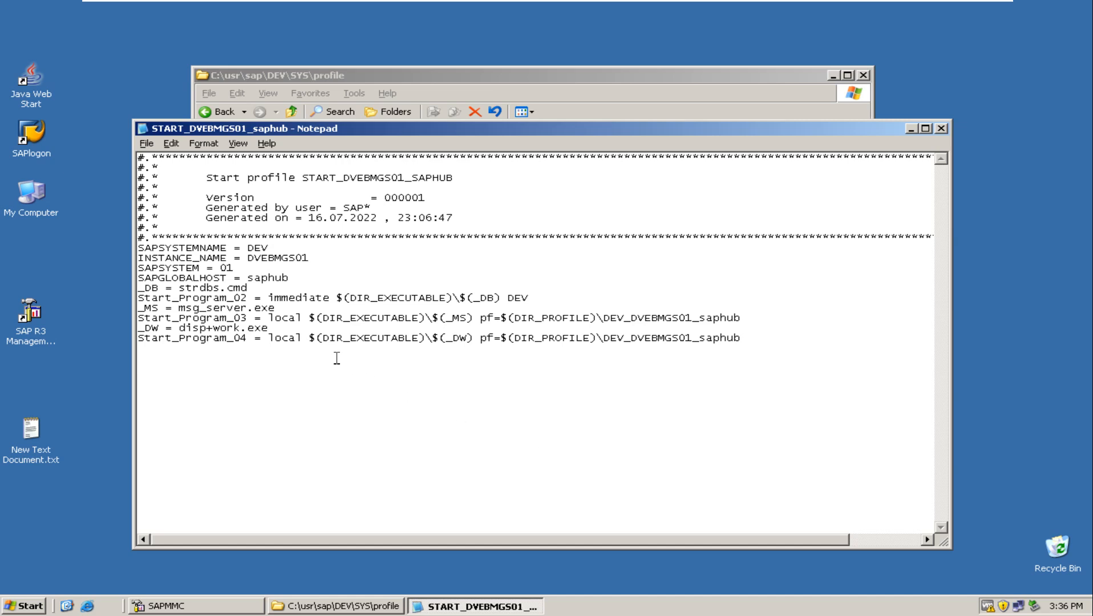
pyautogui.click(942, 129)
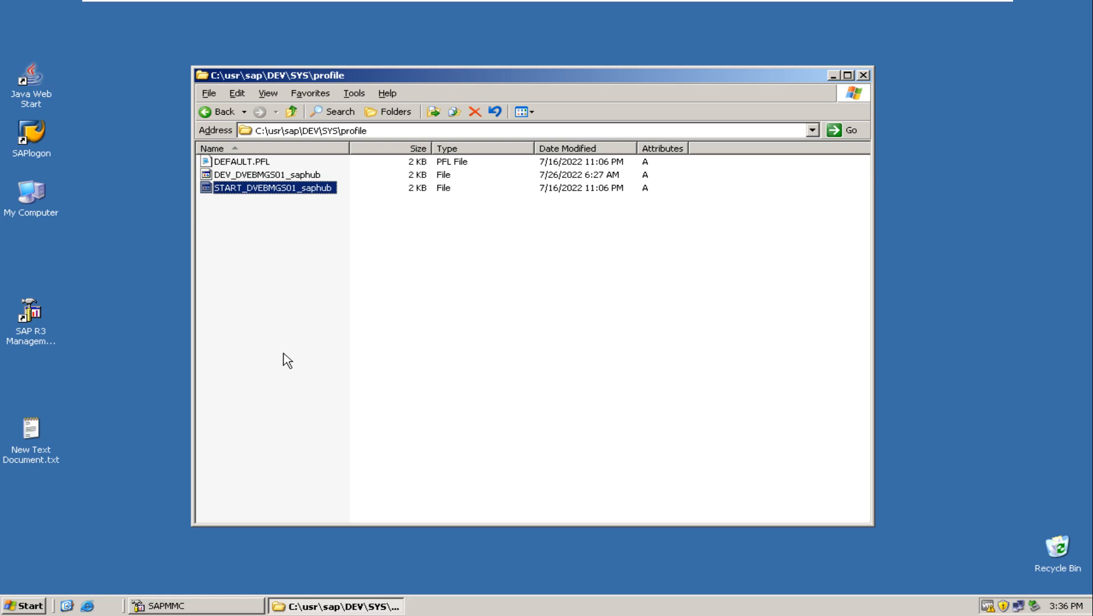
# Open DEFAULT.PFL, highlight the SAPDBHOST and rdisp/mshost values and the whole parameter list, and close the file.
pyautogui.click(250, 162)
pyautogui.click(252, 177)
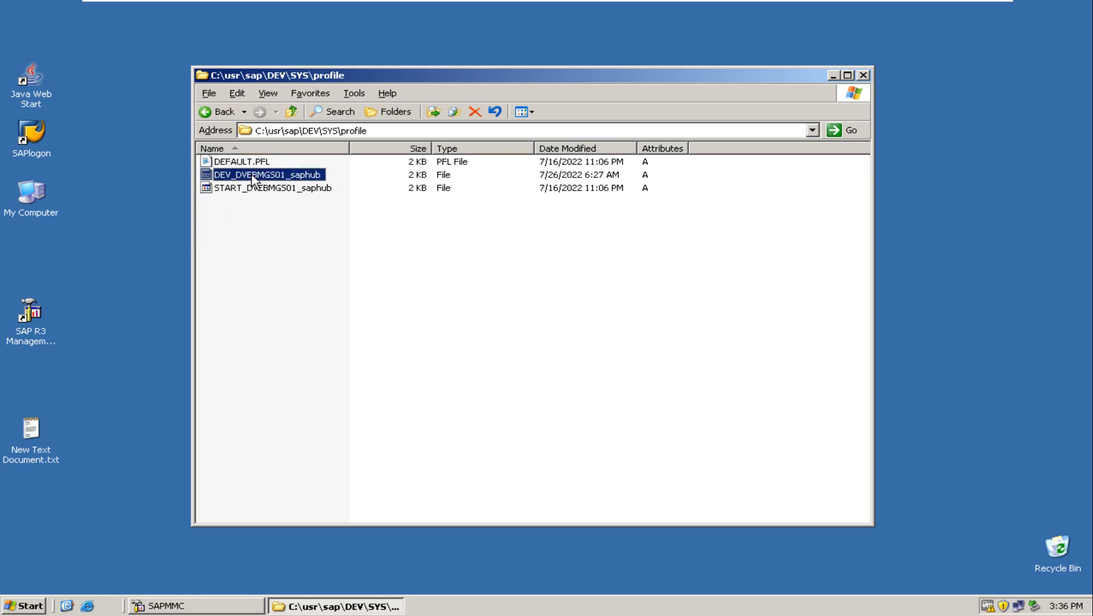
pyautogui.doubleClick(235, 162)
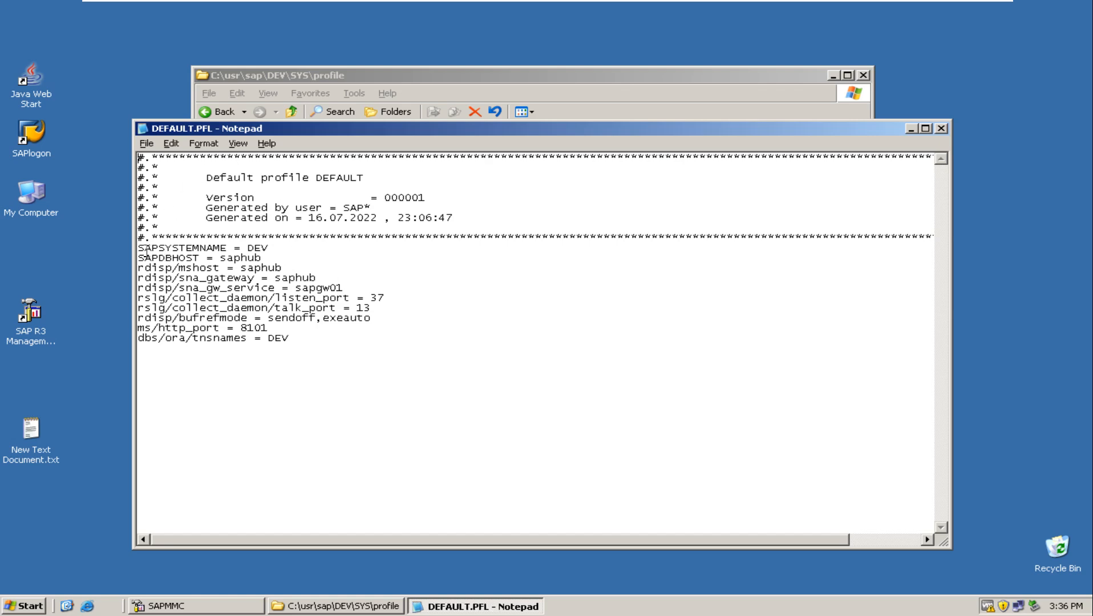
pyautogui.moveTo(138, 248); pyautogui.dragTo(264, 265)
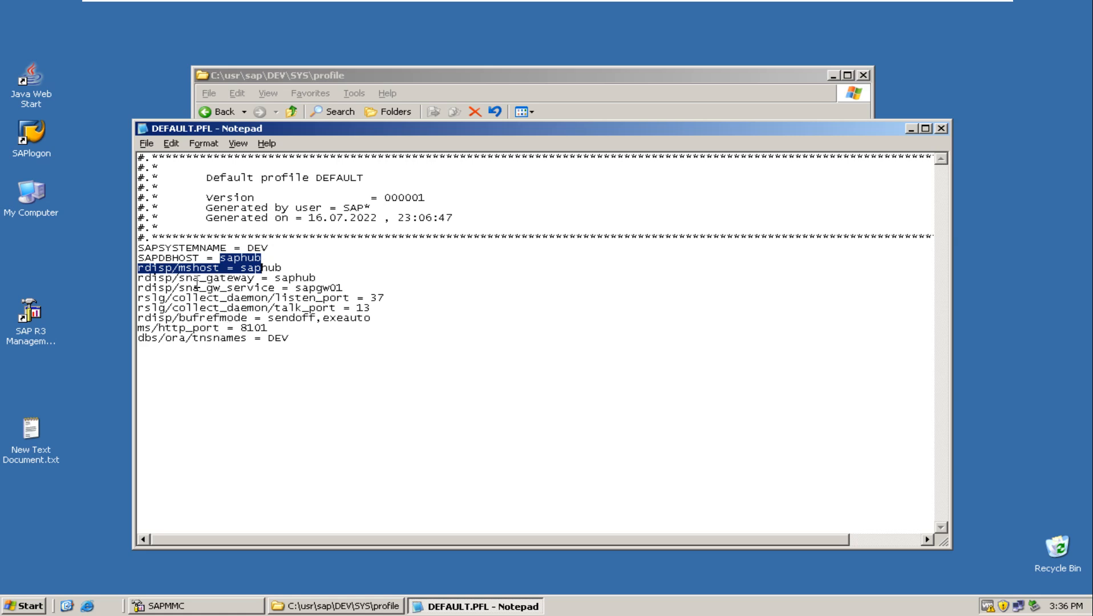
pyautogui.moveTo(178, 269); pyautogui.dragTo(289, 267)
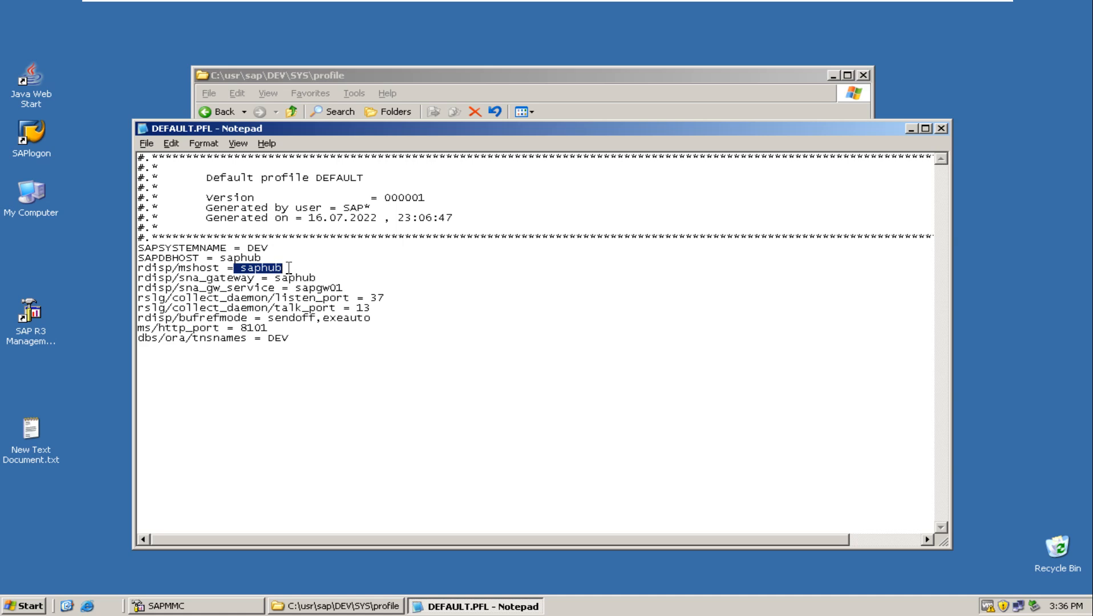
pyautogui.moveTo(319, 340); pyautogui.dragTo(168, 249)
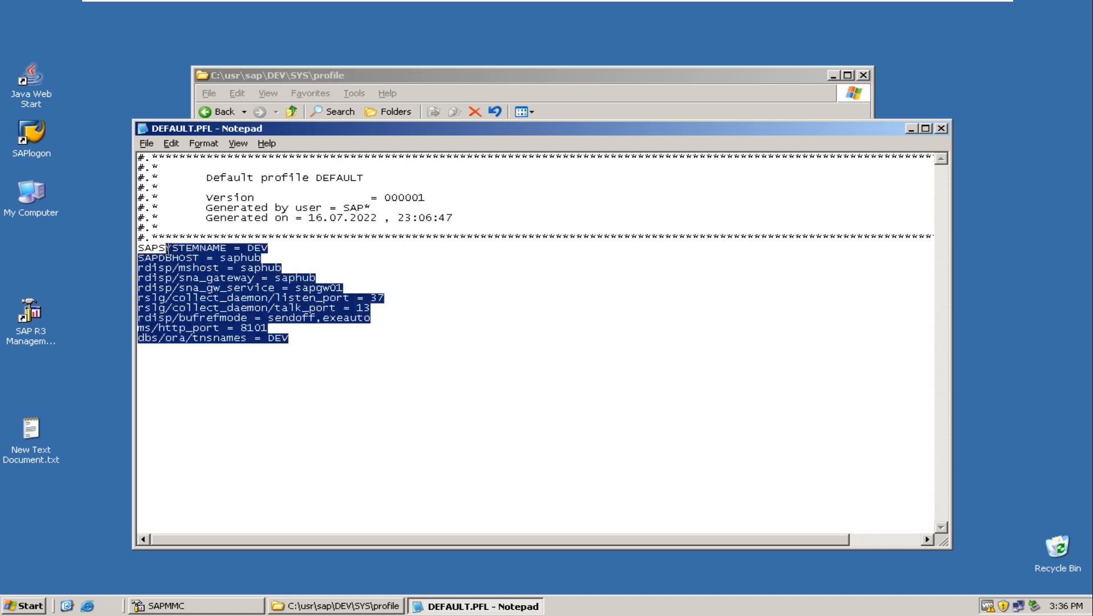
pyautogui.click(941, 129)
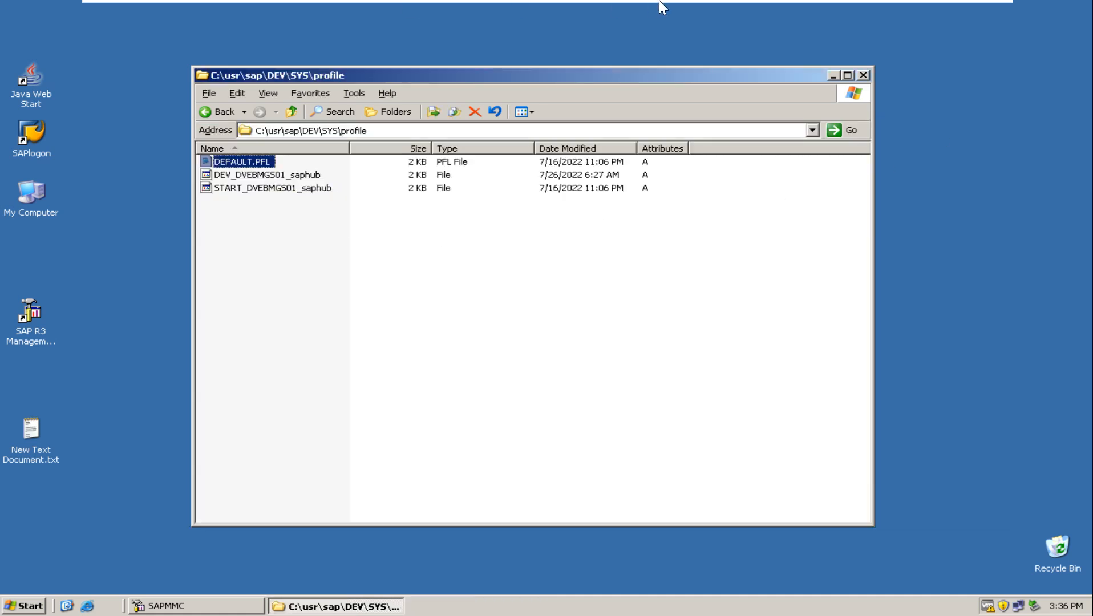
# Switch back to the Paint diagram and point out the ASCS00 label and the INDIA host label.
pyautogui.click(953, 15)
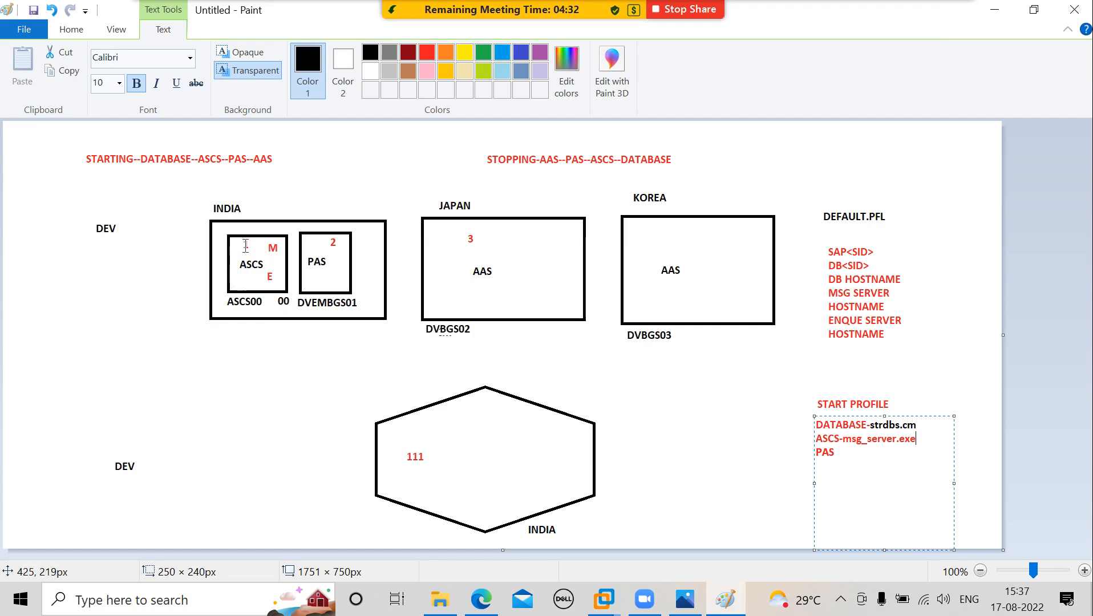
pyautogui.click(279, 303)
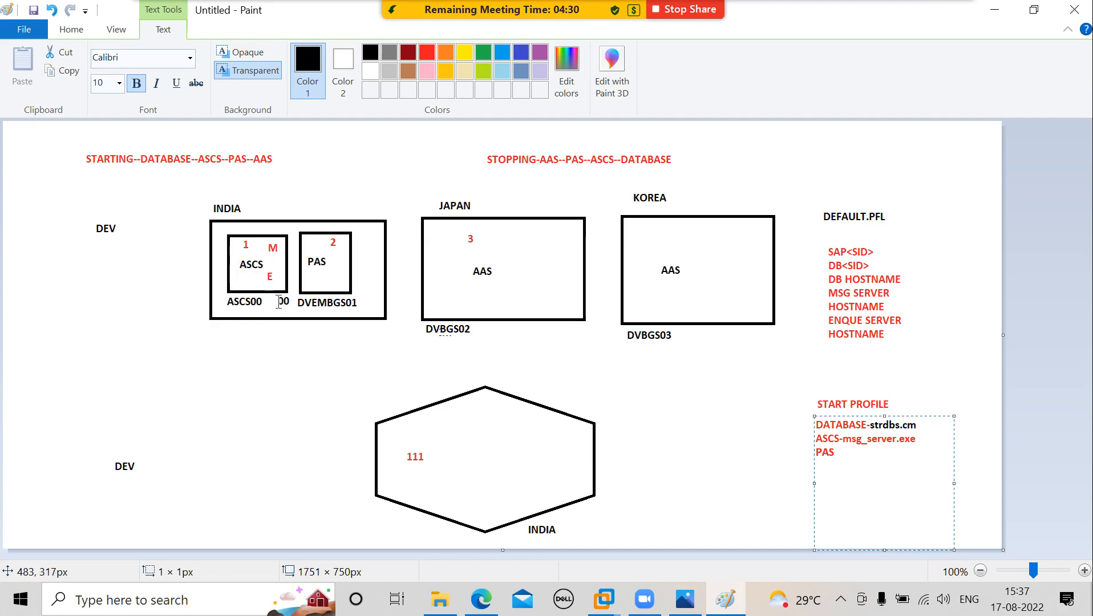
pyautogui.click(278, 303)
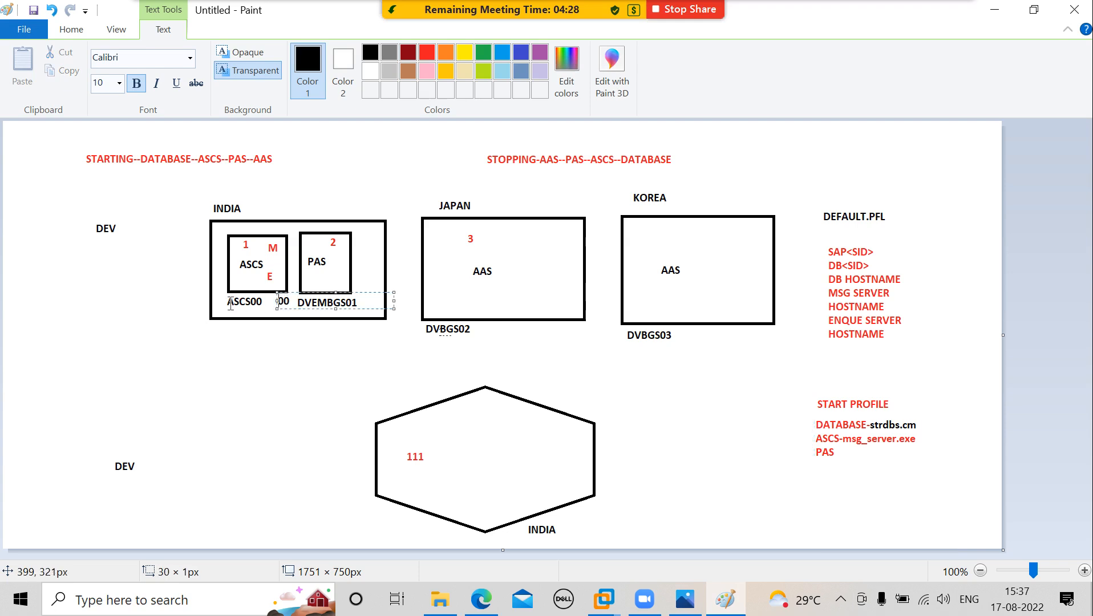
pyautogui.moveTo(229, 295); pyautogui.dragTo(257, 298)
pyautogui.moveTo(213, 217); pyautogui.dragTo(224, 217)
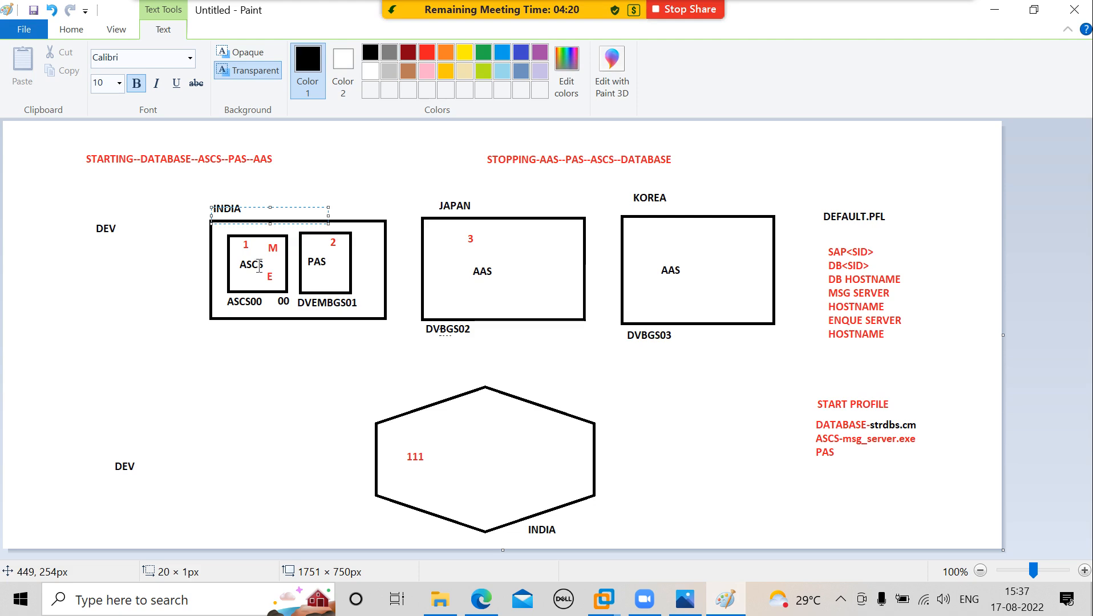
# Share the Windows Server 2003 Enterprise virtual machine window in the Zoom meeting.
pyautogui.click(576, 18)
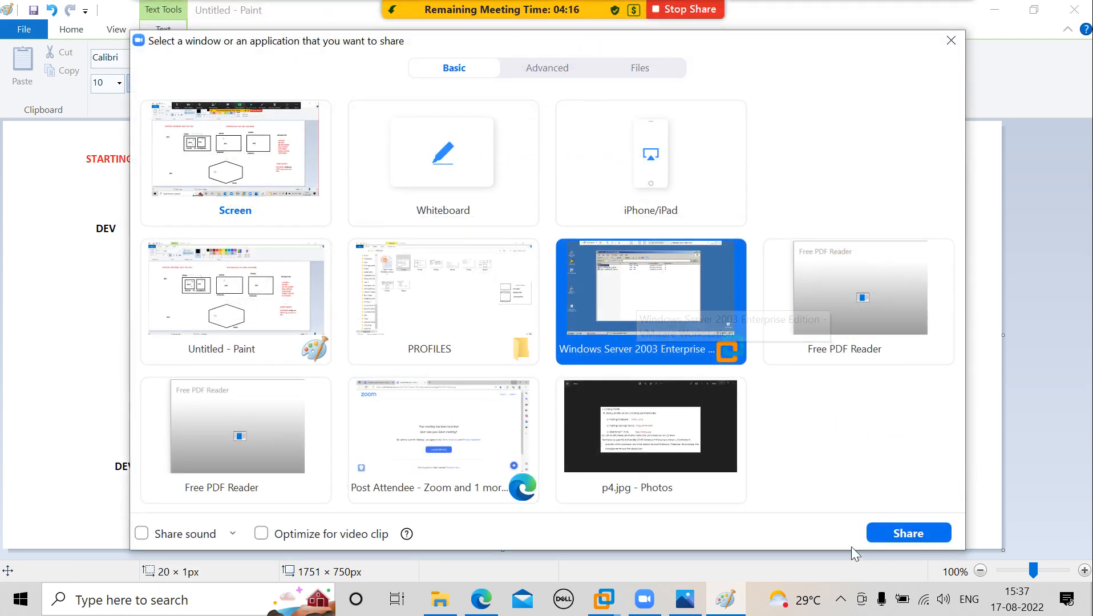
pyautogui.click(885, 531)
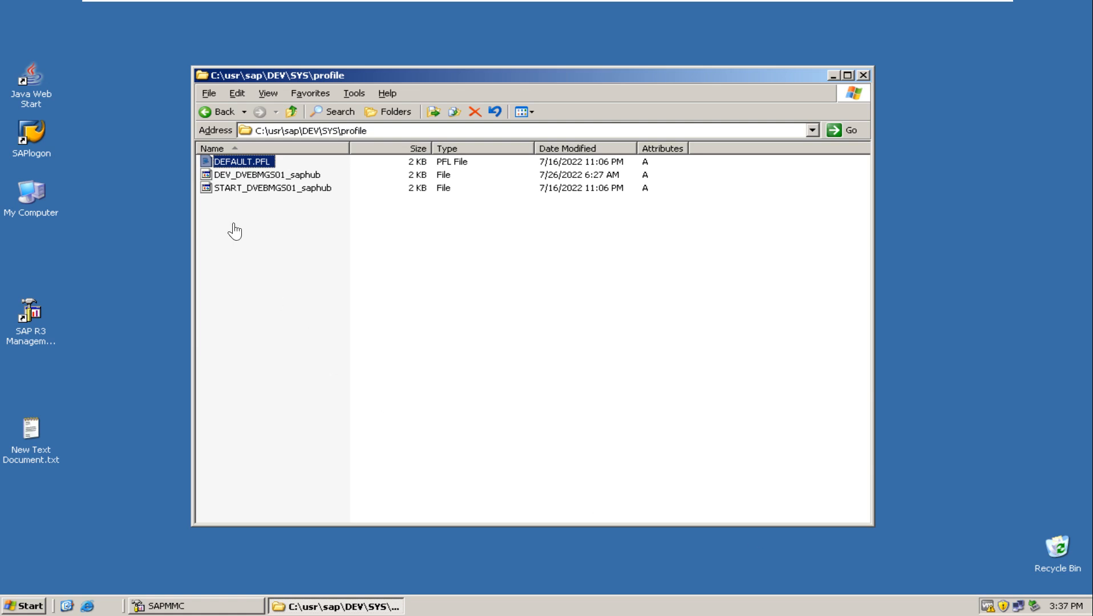
pyautogui.click(257, 176)
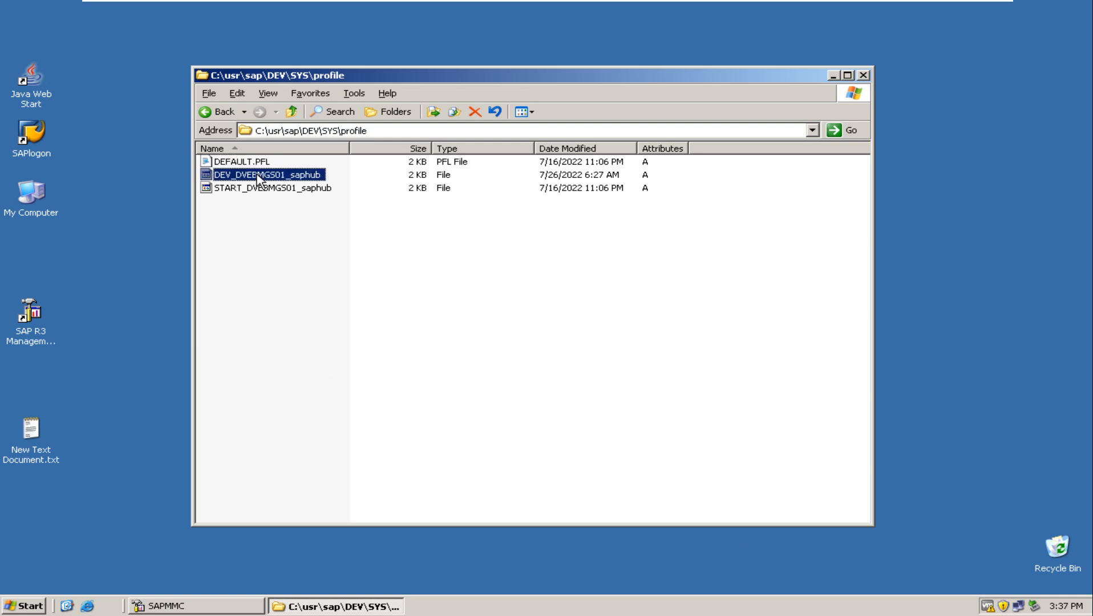
pyautogui.click(258, 176)
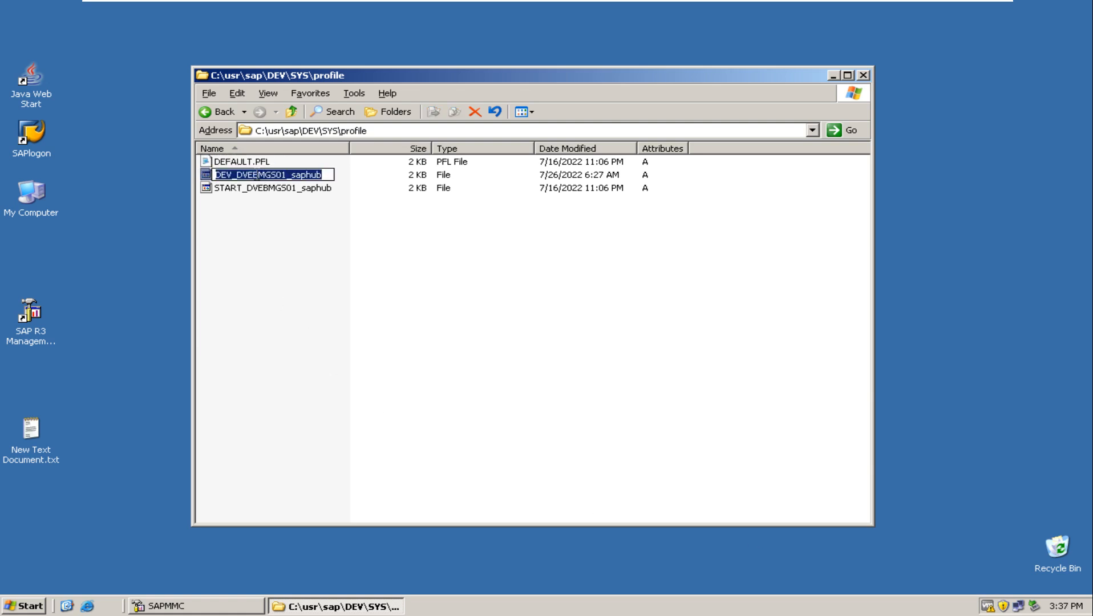
pyautogui.press('Escape')
pyautogui.click(339, 271)
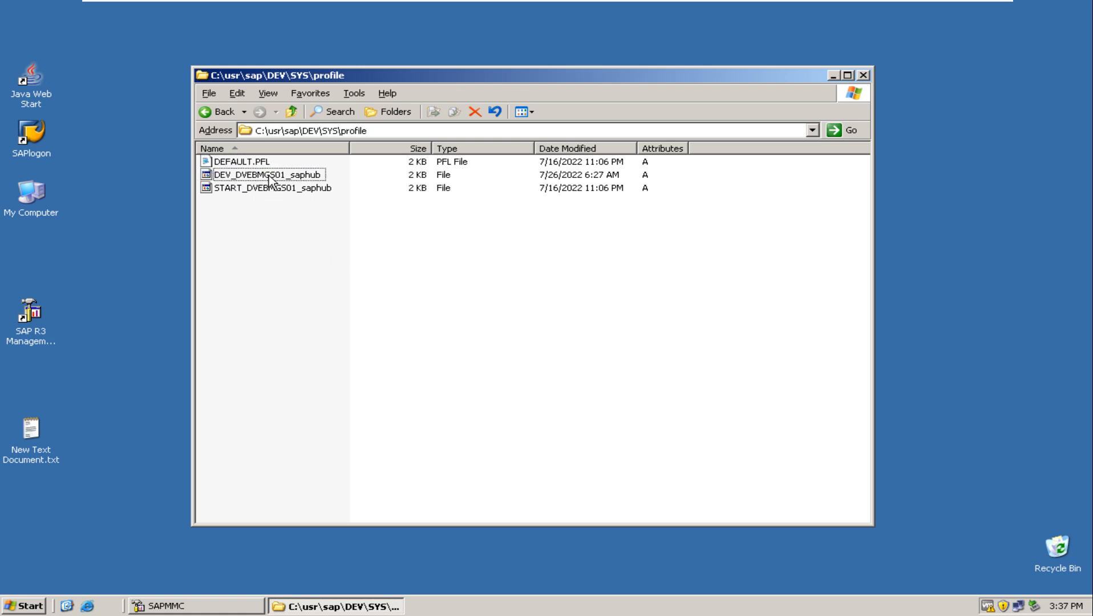
pyautogui.moveTo(268, 188); pyautogui.dragTo(268, 176)
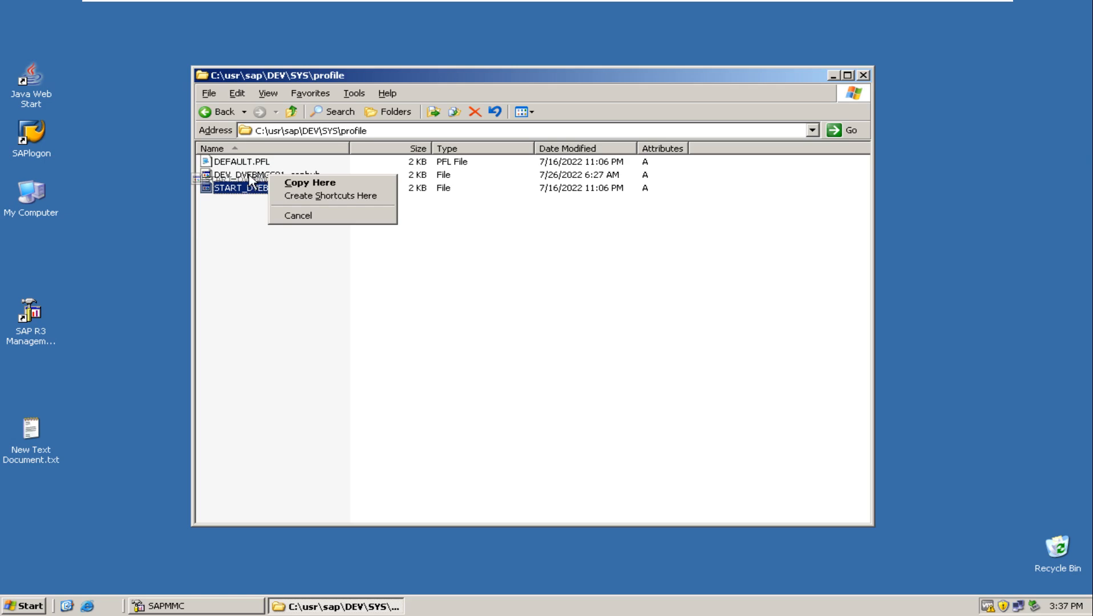
# Open the instance profile DEV_DVEBMGS01_saphub from the profile folder in Notepad.
pyautogui.click(249, 176)
pyautogui.rightClick(250, 175)
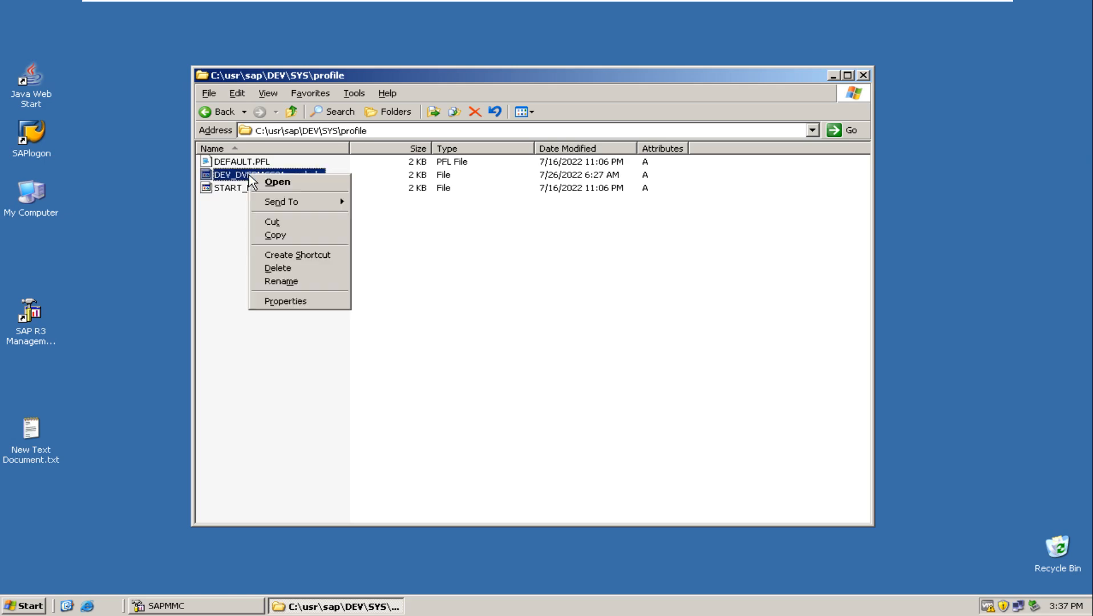
pyautogui.click(317, 188)
pyautogui.click(441, 249)
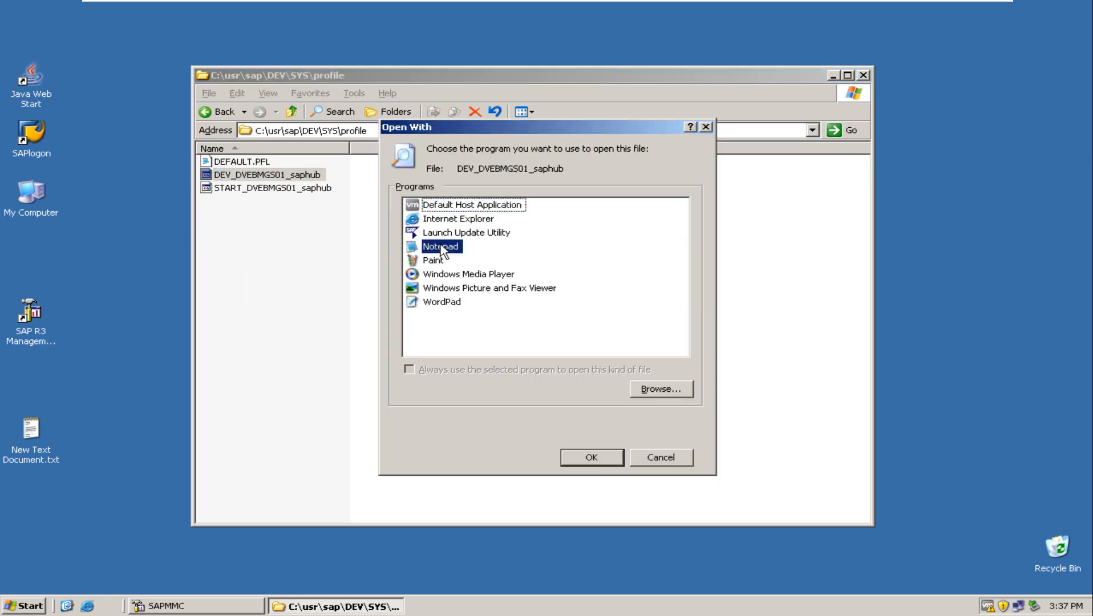
pyautogui.click(600, 458)
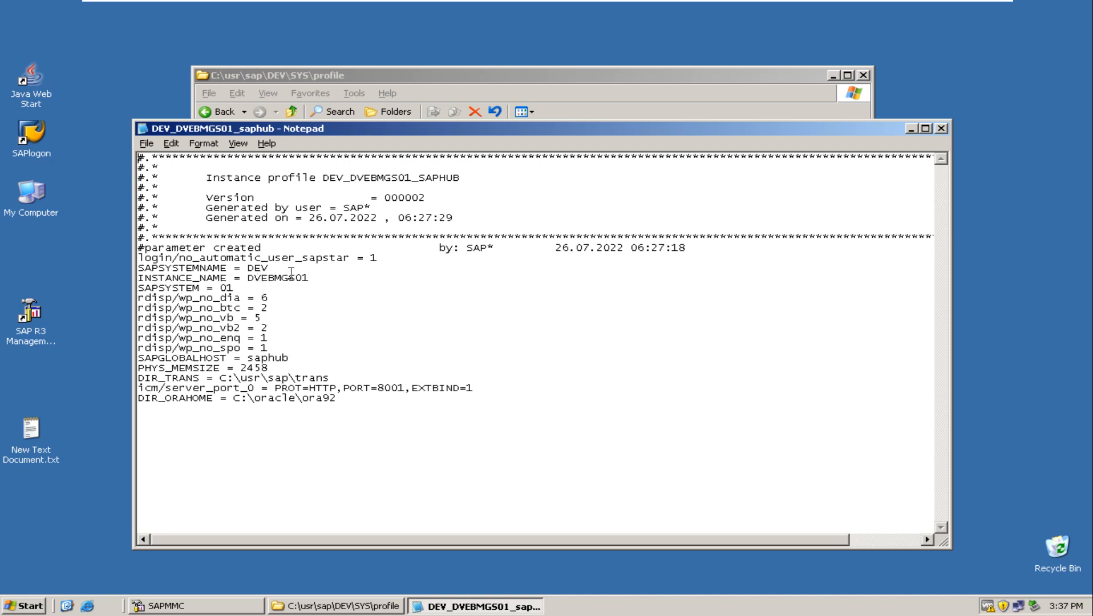
# Highlight the INSTANCE_NAME value, the rdisp/wp_no work process lines and PHYS_MEMSIZE in the instance profile, and close the file.
pyautogui.doubleClick(228, 287)
pyautogui.moveTo(309, 278); pyautogui.dragTo(247, 283)
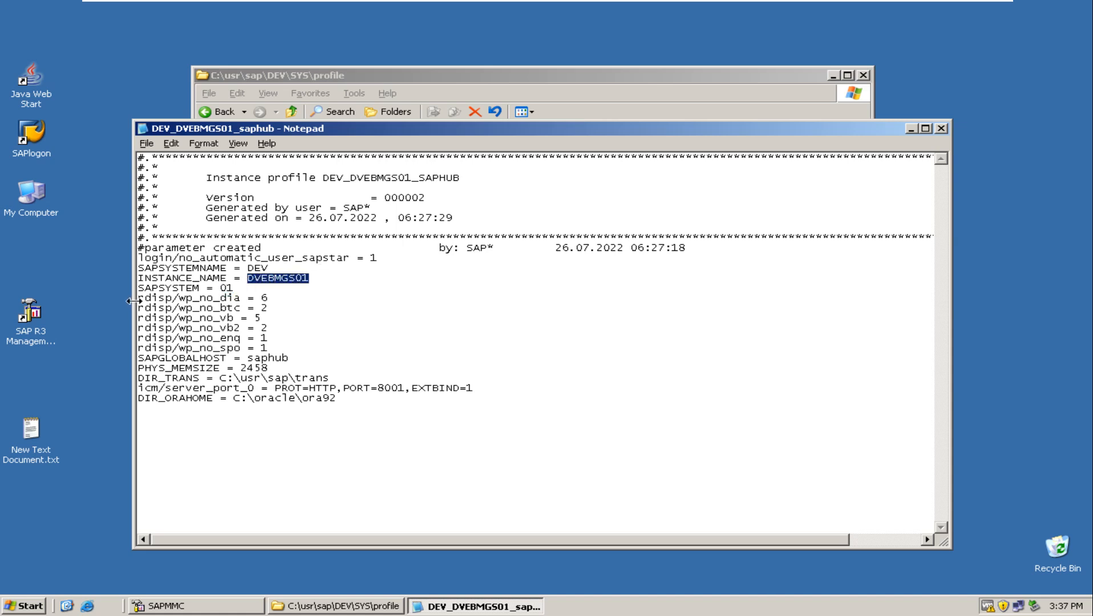
pyautogui.moveTo(242, 297); pyautogui.dragTo(315, 350)
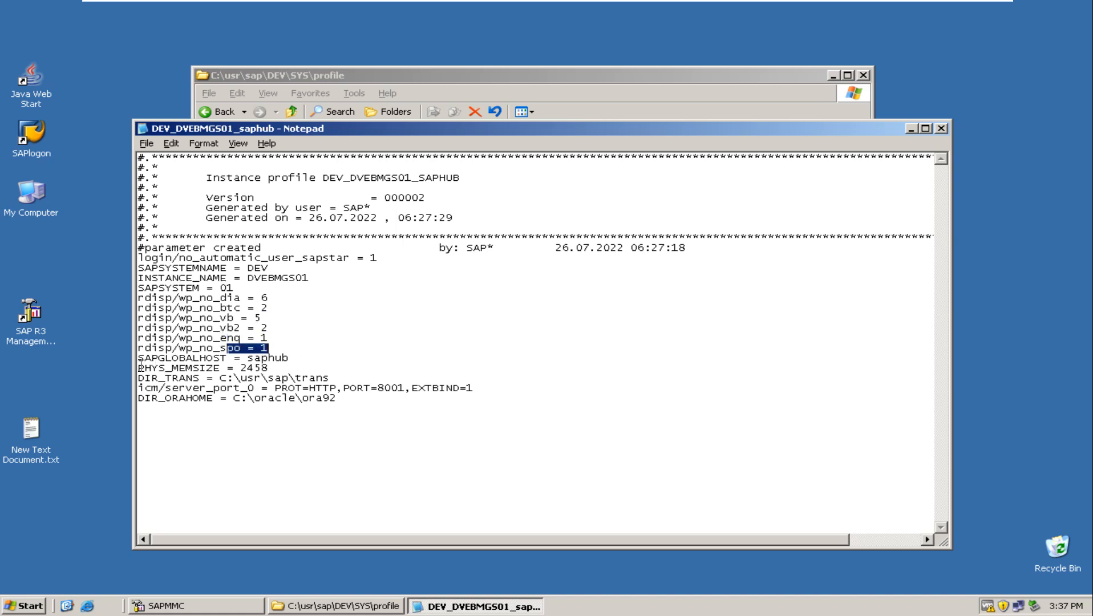
pyautogui.moveTo(139, 368); pyautogui.dragTo(277, 368)
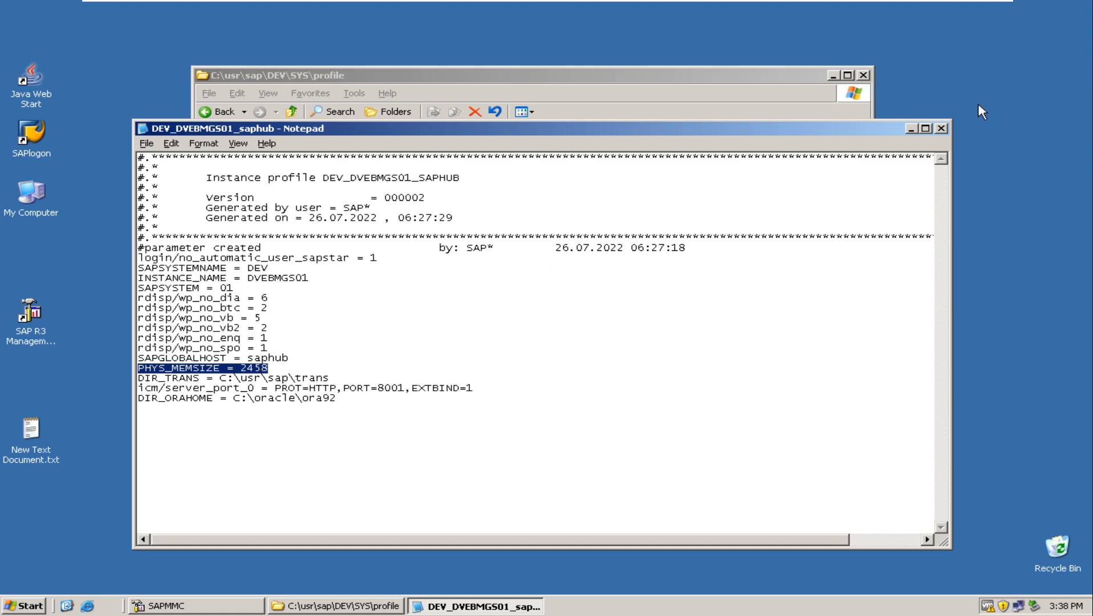
pyautogui.click(941, 129)
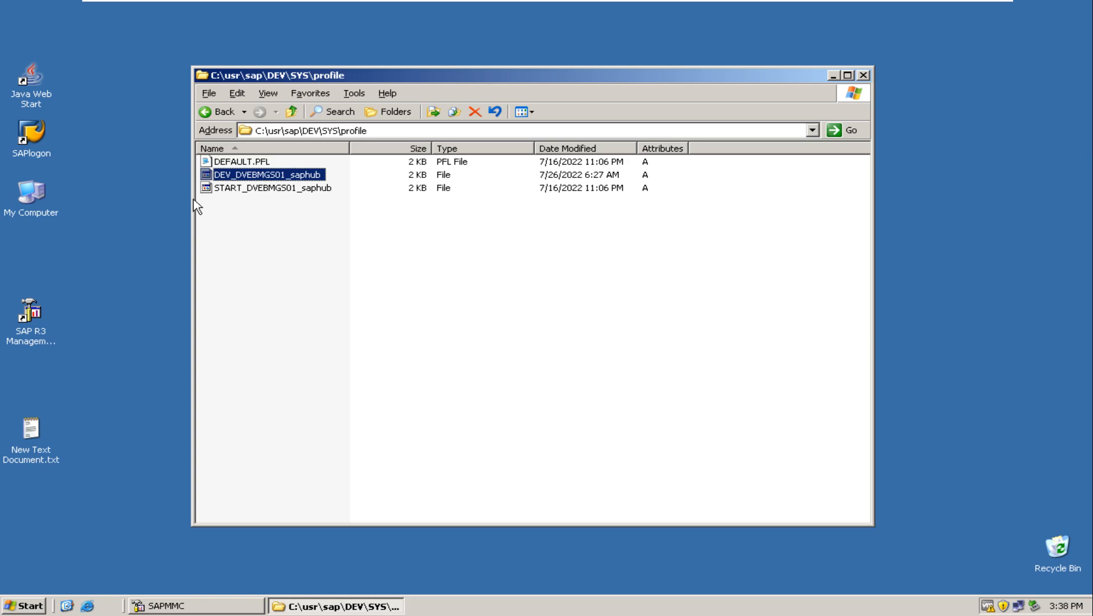
# Reopen DEV_DVEBMGS01_saphub in Notepad and highlight the SAPSYSTEMNAME, INSTANCE_NAME, SAPSYSTEM and rdisp/wp_no_btc entries.
pyautogui.doubleClick(247, 177)
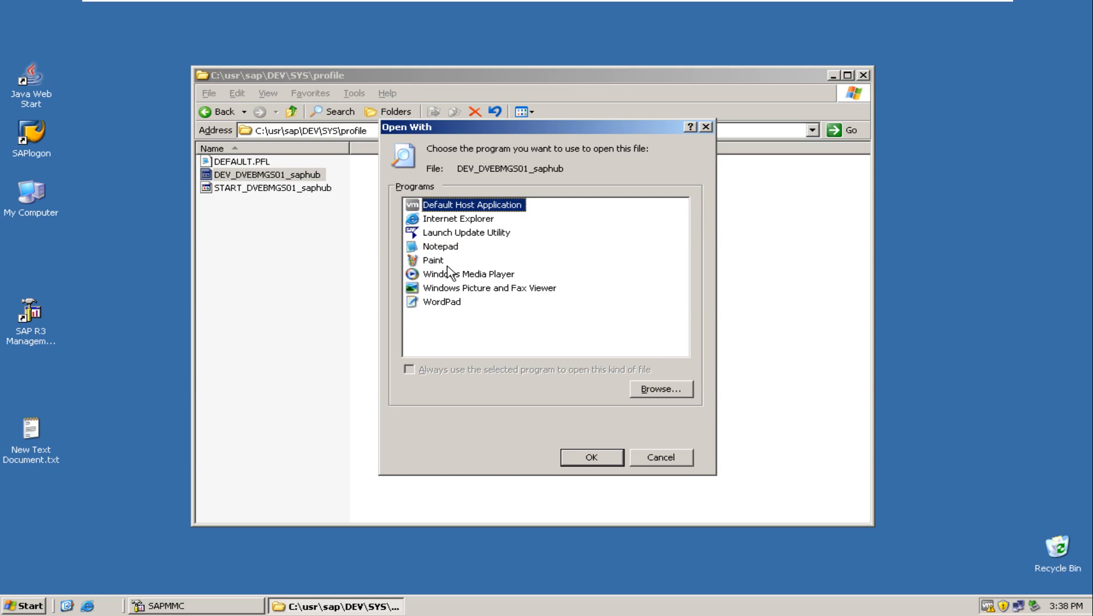
pyautogui.click(448, 249)
pyautogui.click(592, 457)
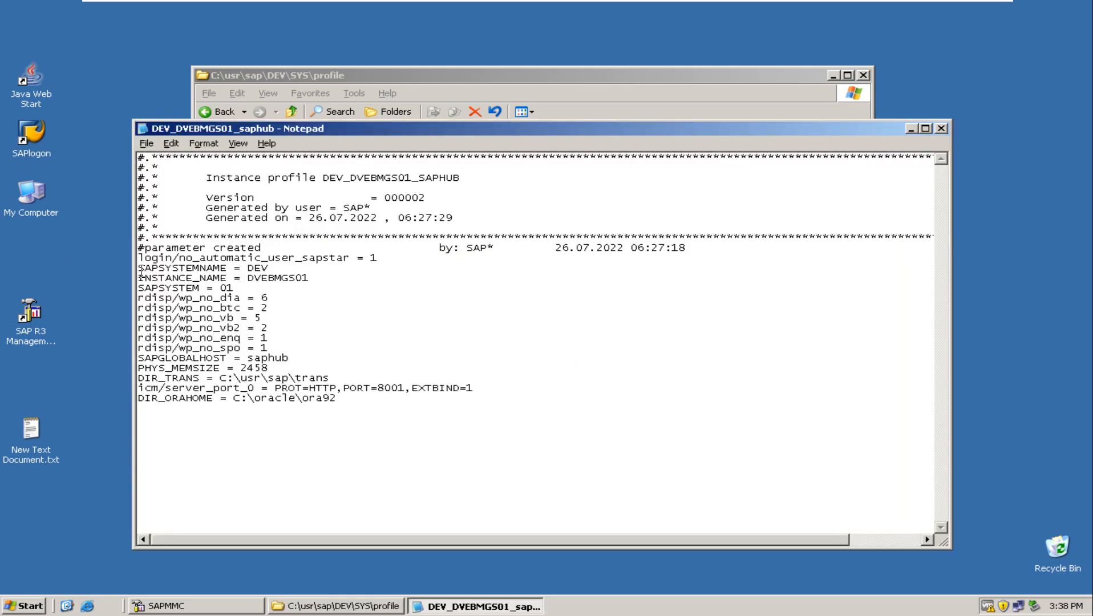
pyautogui.moveTo(139, 270); pyautogui.dragTo(282, 266)
pyautogui.moveTo(139, 280); pyautogui.dragTo(272, 295)
pyautogui.moveTo(241, 309); pyautogui.dragTo(133, 311)
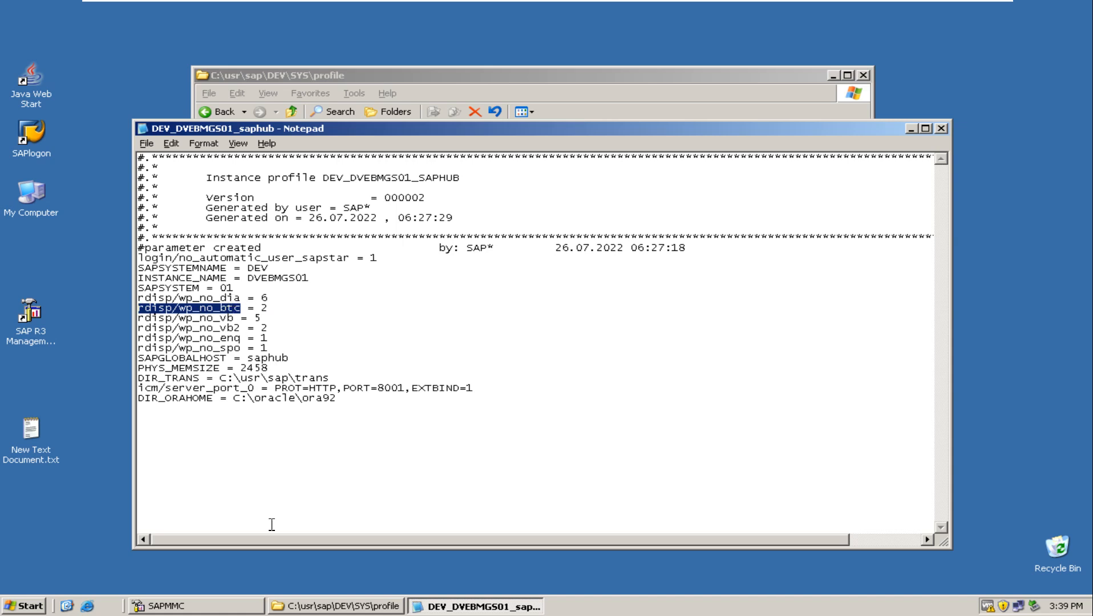
# Switch to SAPMMC, show the WP Table of DEV's saphub 1 instance, and move the window beside the profile parameters.
pyautogui.click(219, 605)
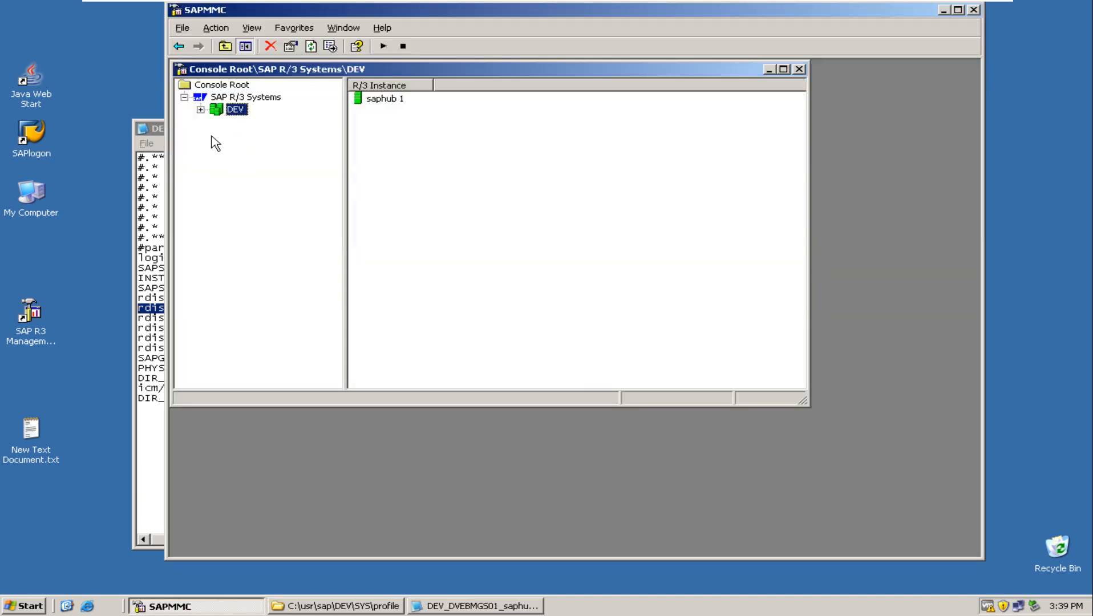
pyautogui.click(201, 109)
pyautogui.click(217, 123)
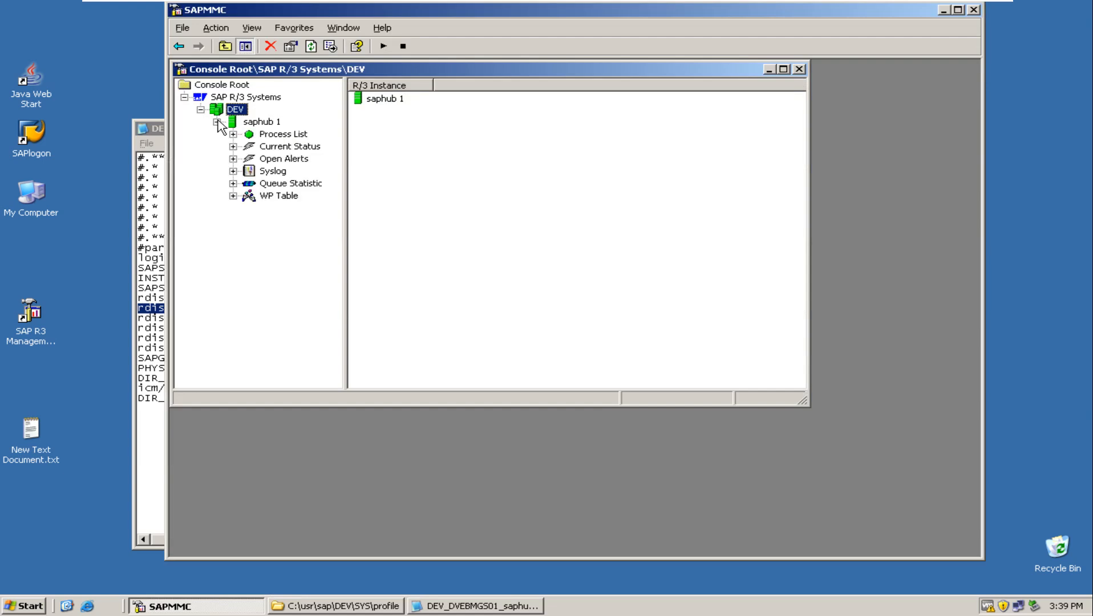
pyautogui.click(278, 197)
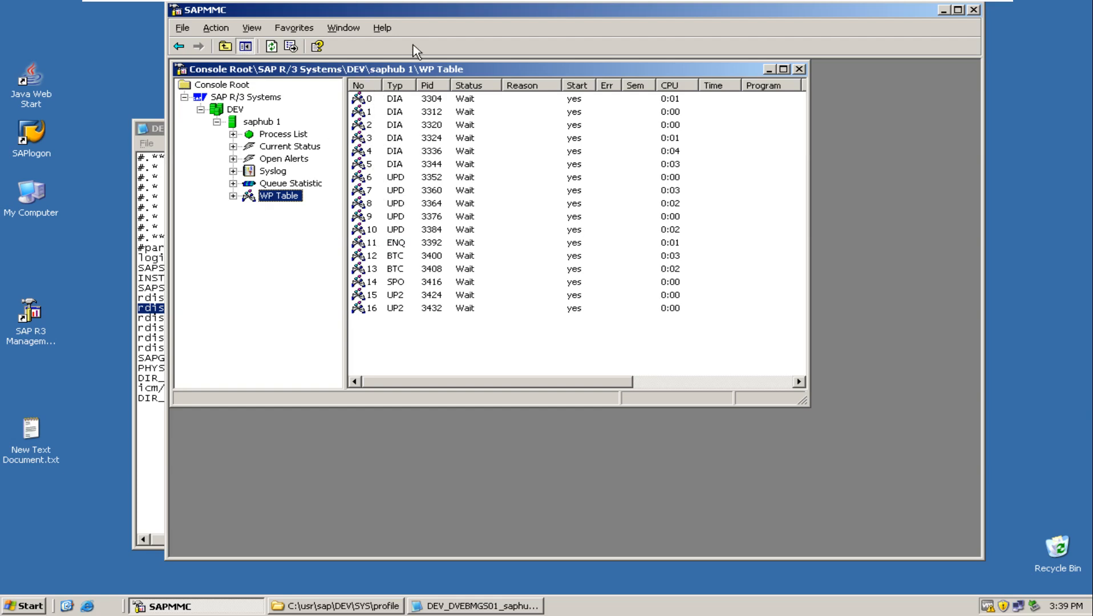
pyautogui.moveTo(462, 14); pyautogui.dragTo(728, 28)
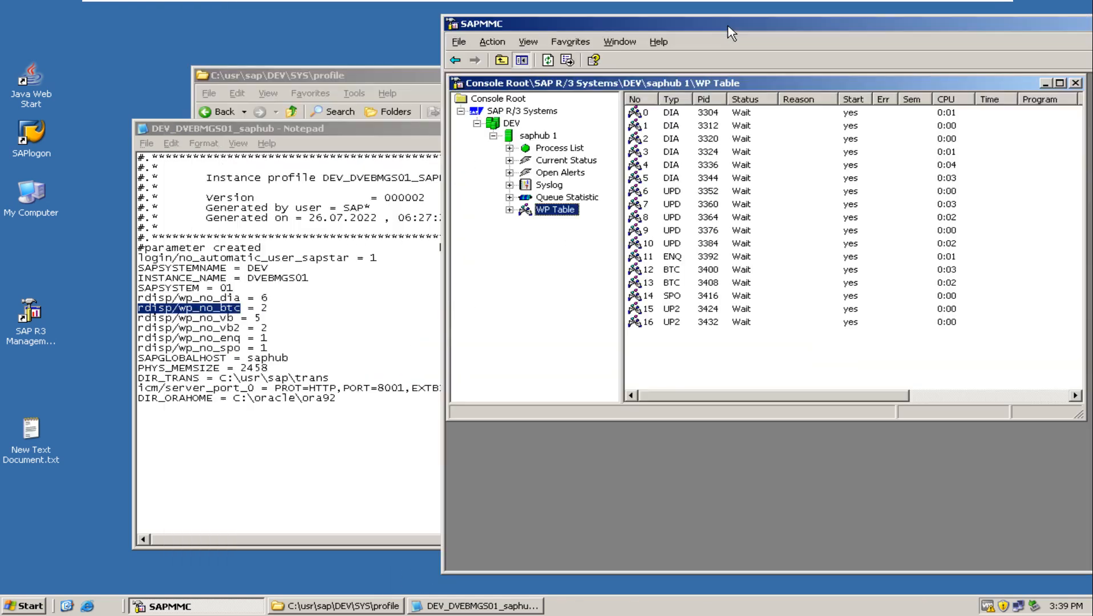
# Compare the rdisp/wp_no_spo value in the instance profile with the SPO work process in the WP Table.
pyautogui.click(265, 348)
pyautogui.moveTo(268, 347); pyautogui.dragTo(254, 347)
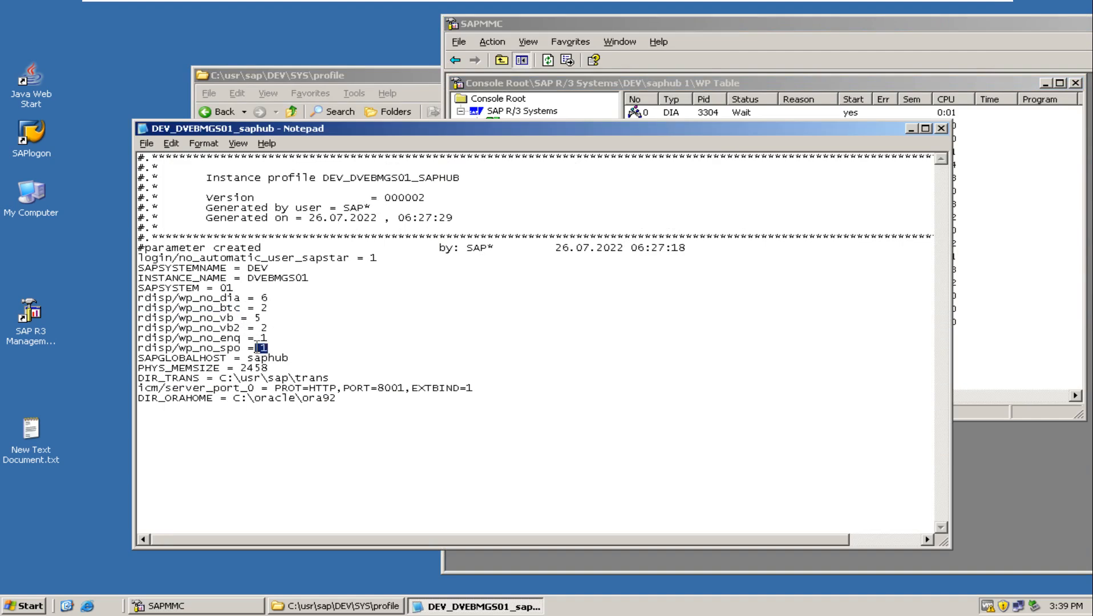
pyautogui.click(1034, 313)
pyautogui.click(1030, 310)
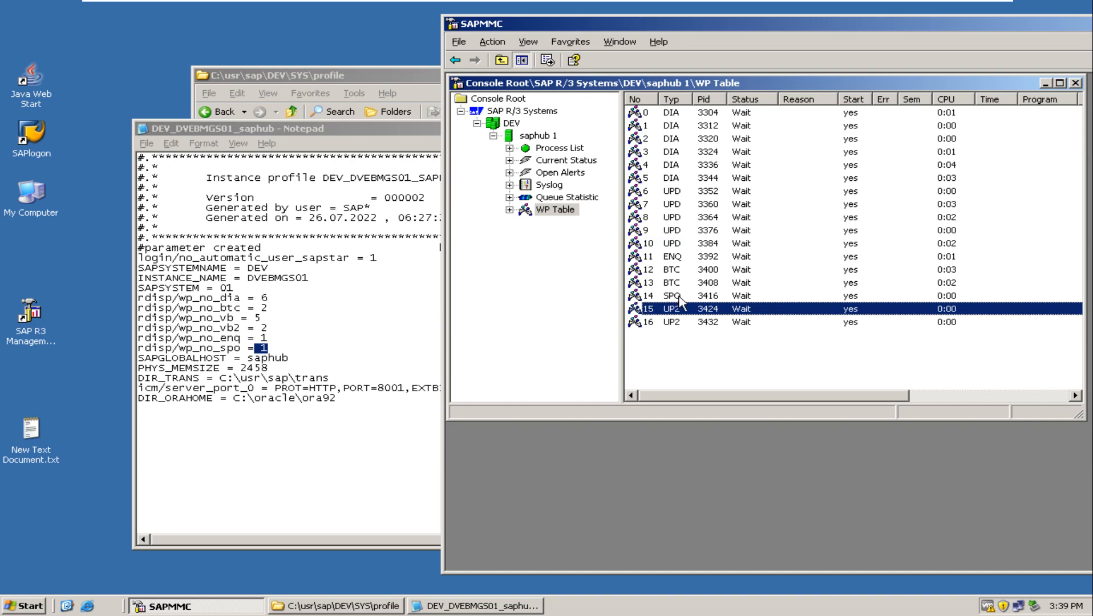
pyautogui.click(680, 297)
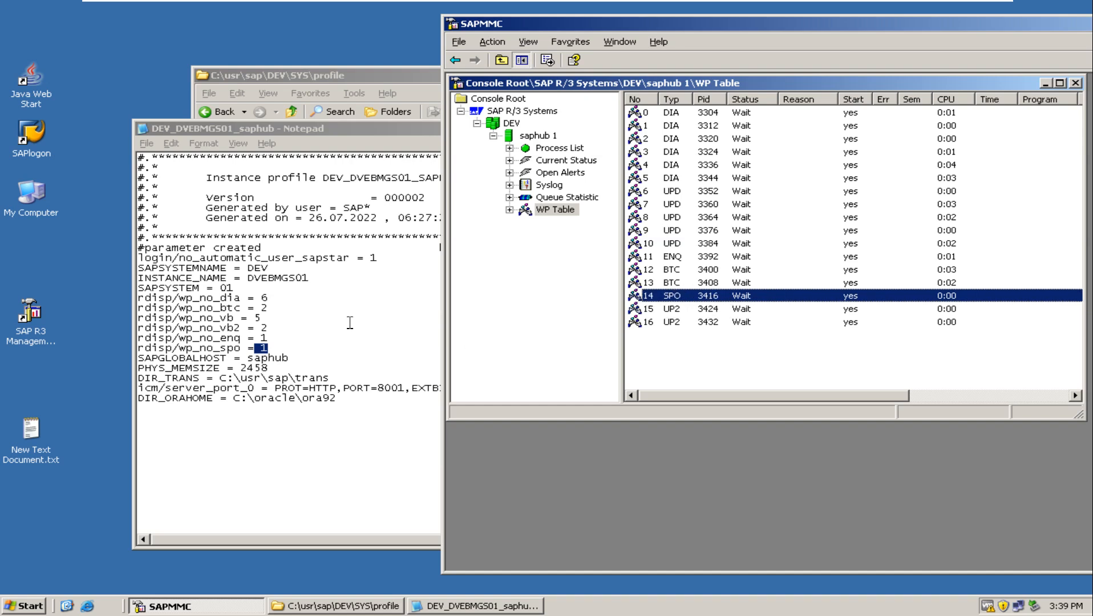
# Compare the rdisp/wp_no_btc value in the instance profile with the BTC work processes in the WP Table.
pyautogui.doubleClick(264, 309)
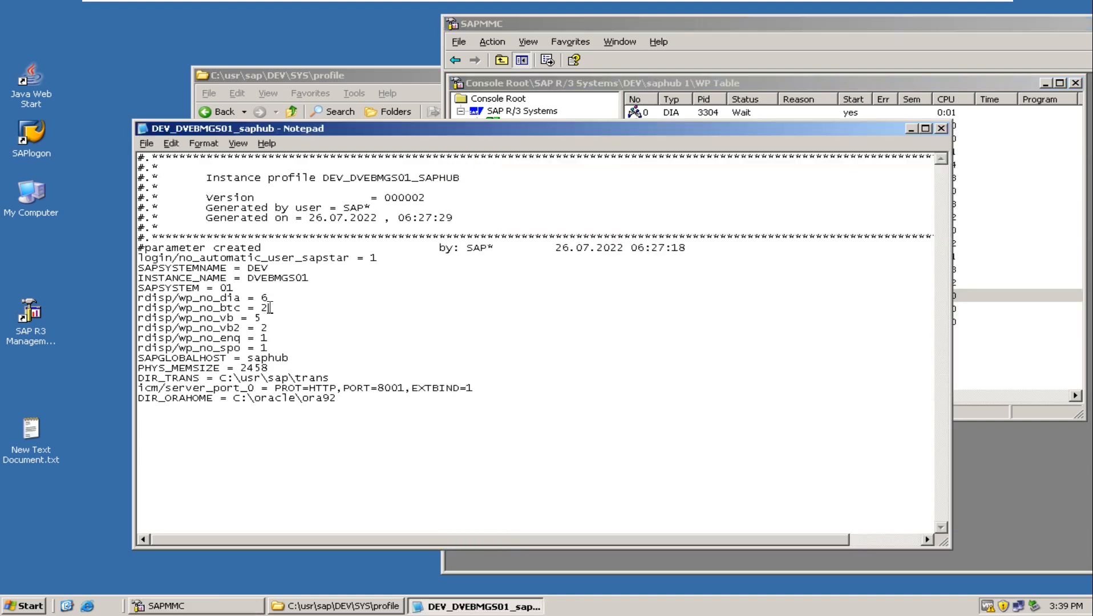
pyautogui.click(995, 217)
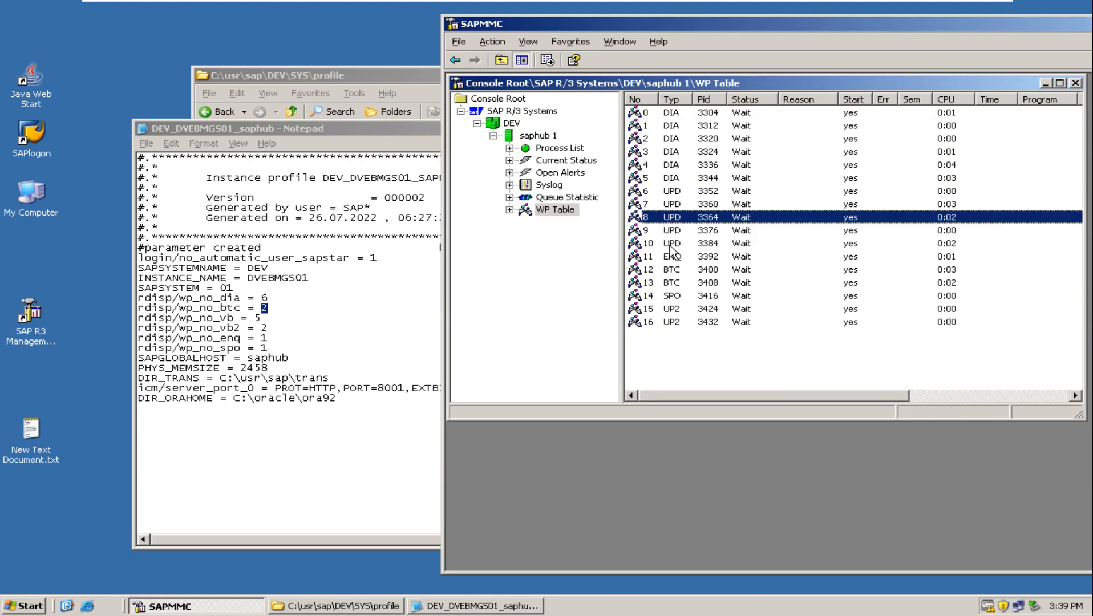
pyautogui.click(673, 269)
pyautogui.click(674, 287)
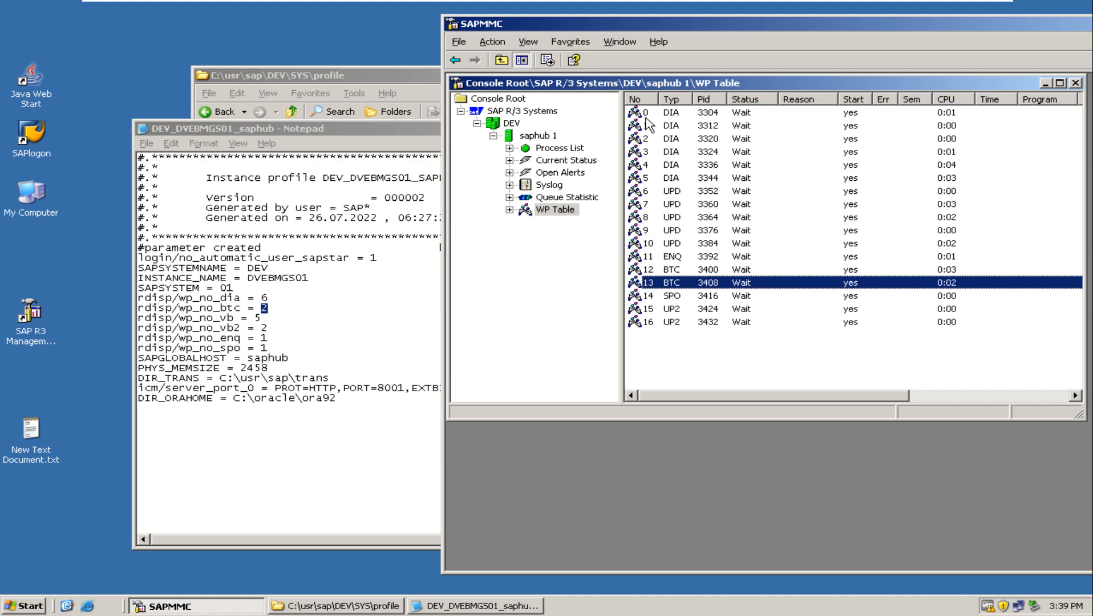
# Close the instance profile, and reposition and minimize the SAPMMC window to reveal the profile folder.
pyautogui.click(421, 129)
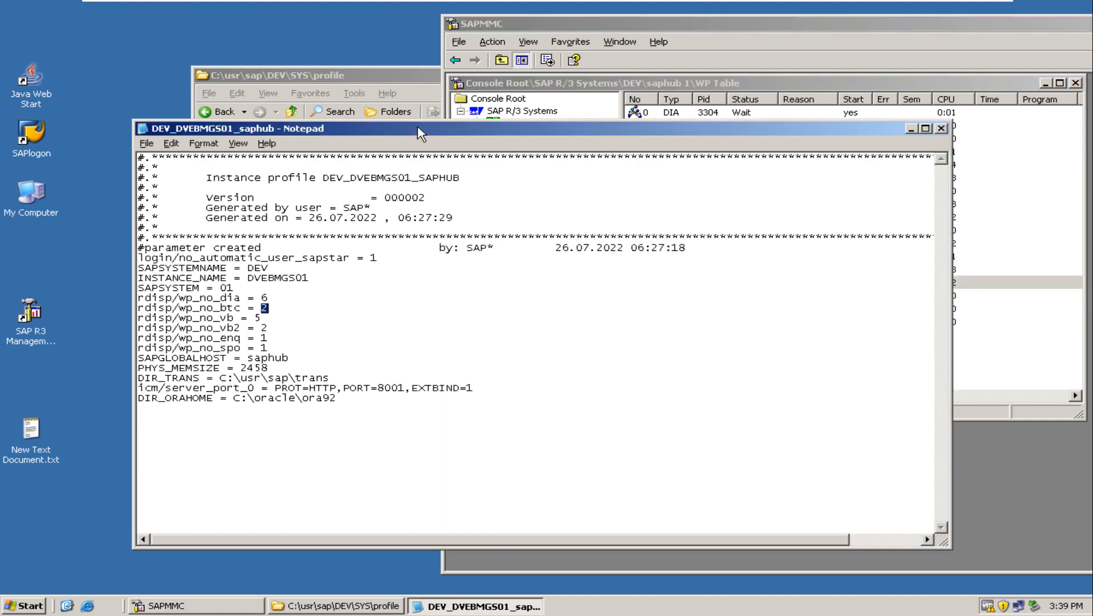
pyautogui.click(942, 129)
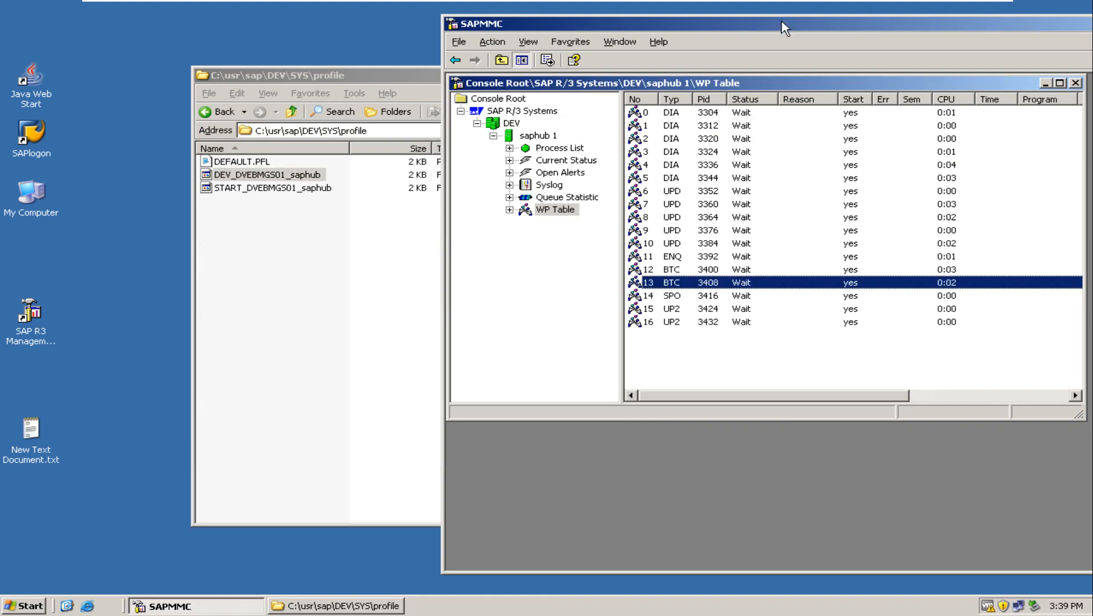
pyautogui.moveTo(785, 29); pyautogui.dragTo(415, 101)
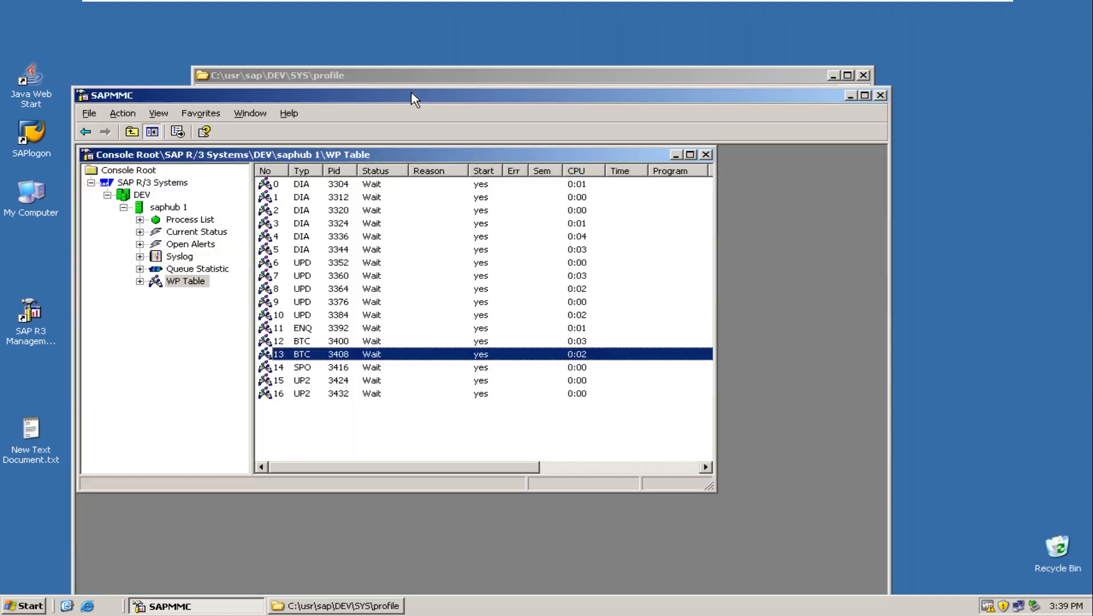
pyautogui.click(851, 98)
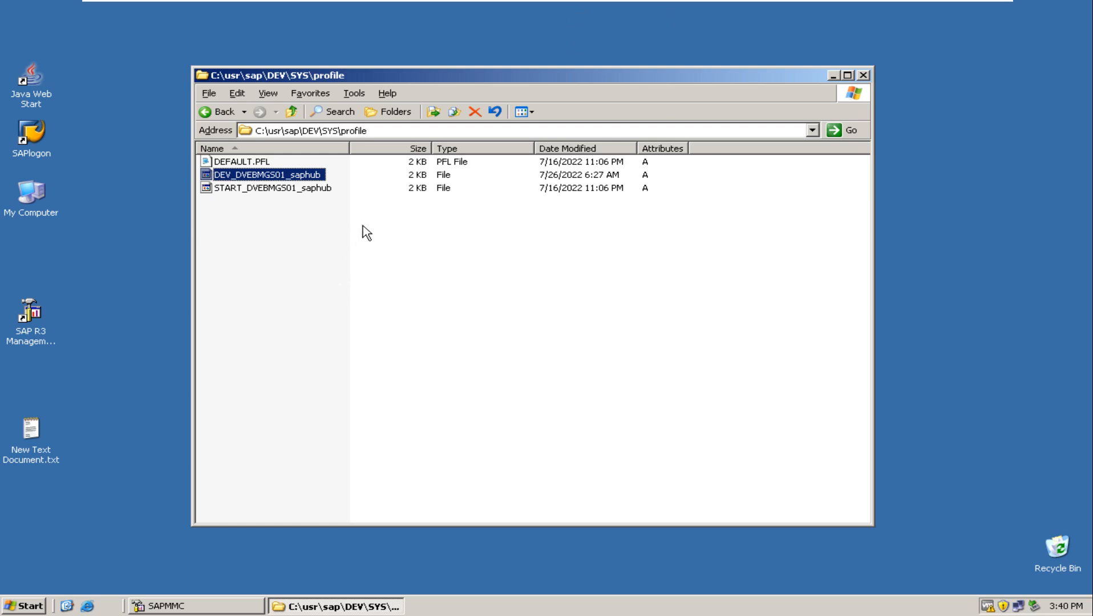
# Point out the start, default and instance profile files in the folder, and minimize the virtual machine to return to the Paint diagram.
pyautogui.click(292, 192)
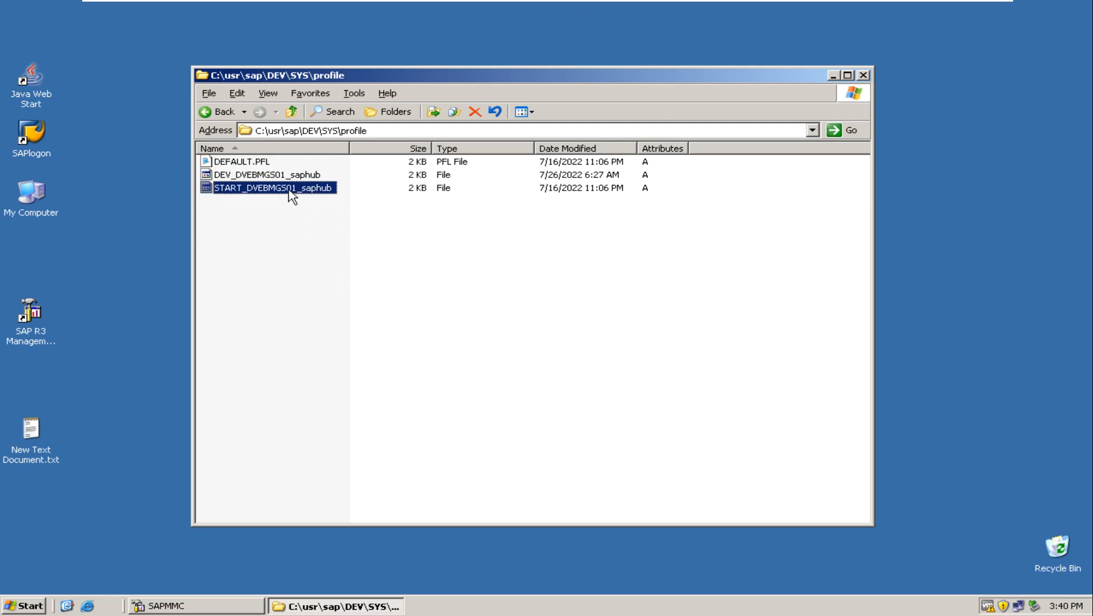
pyautogui.click(251, 163)
pyautogui.click(251, 175)
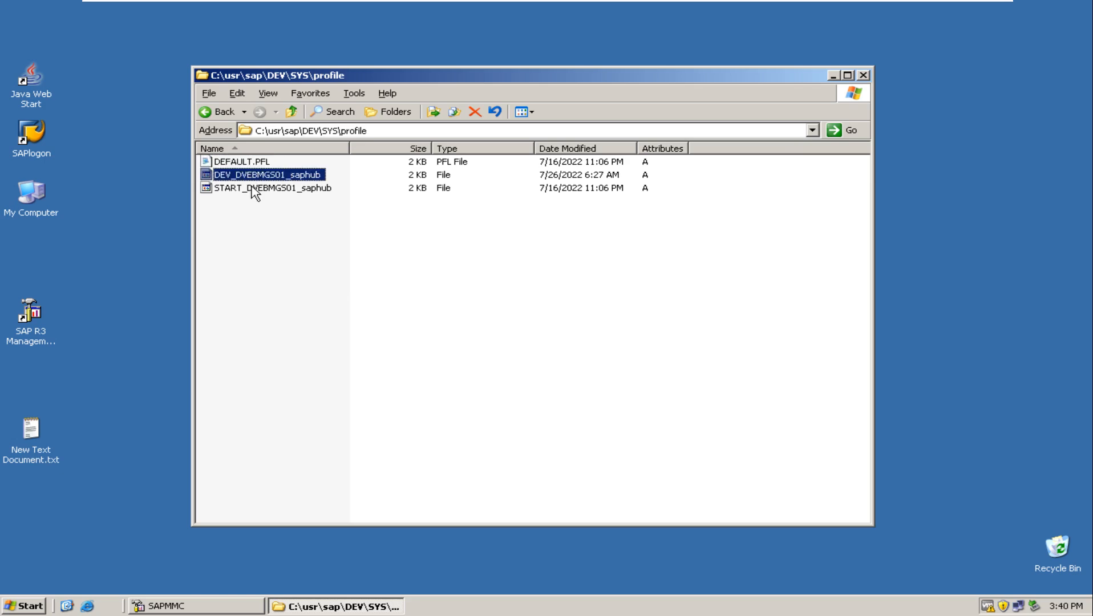
pyautogui.click(252, 188)
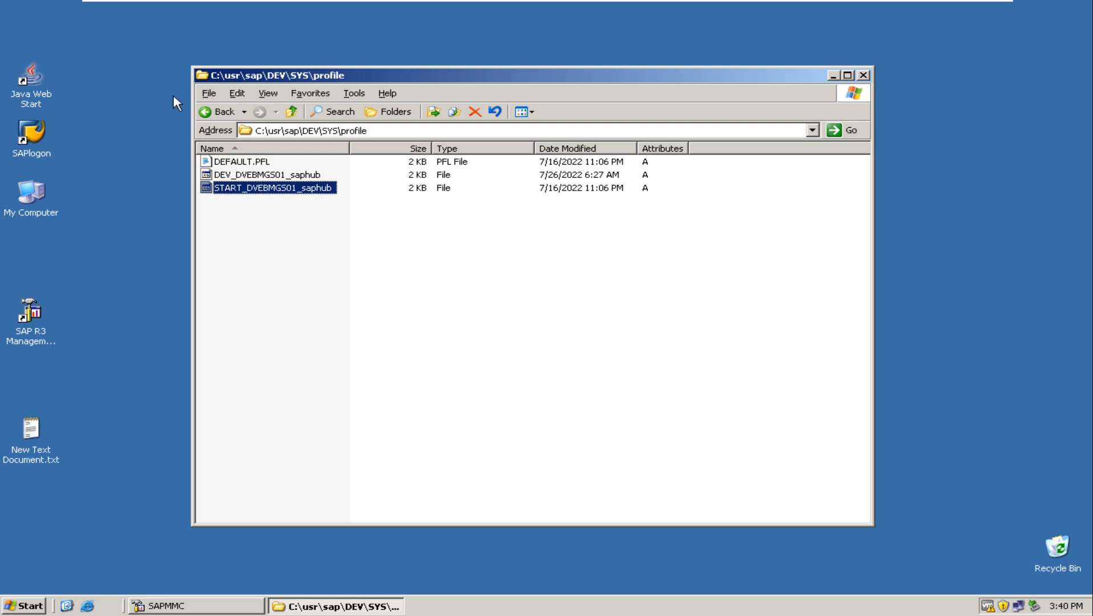
pyautogui.moveTo(463, 3)
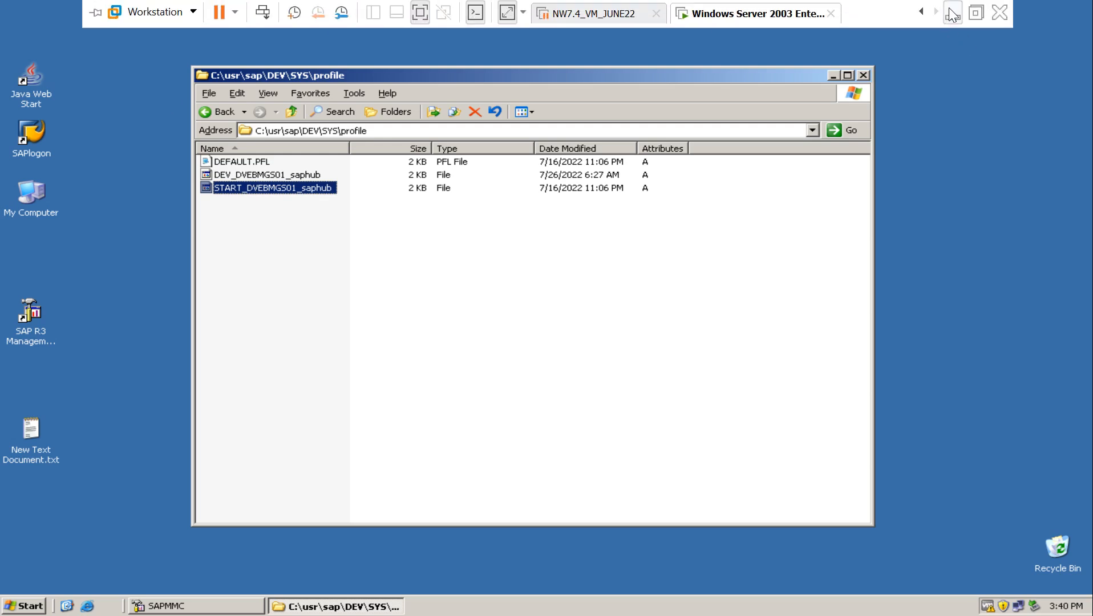
pyautogui.click(952, 14)
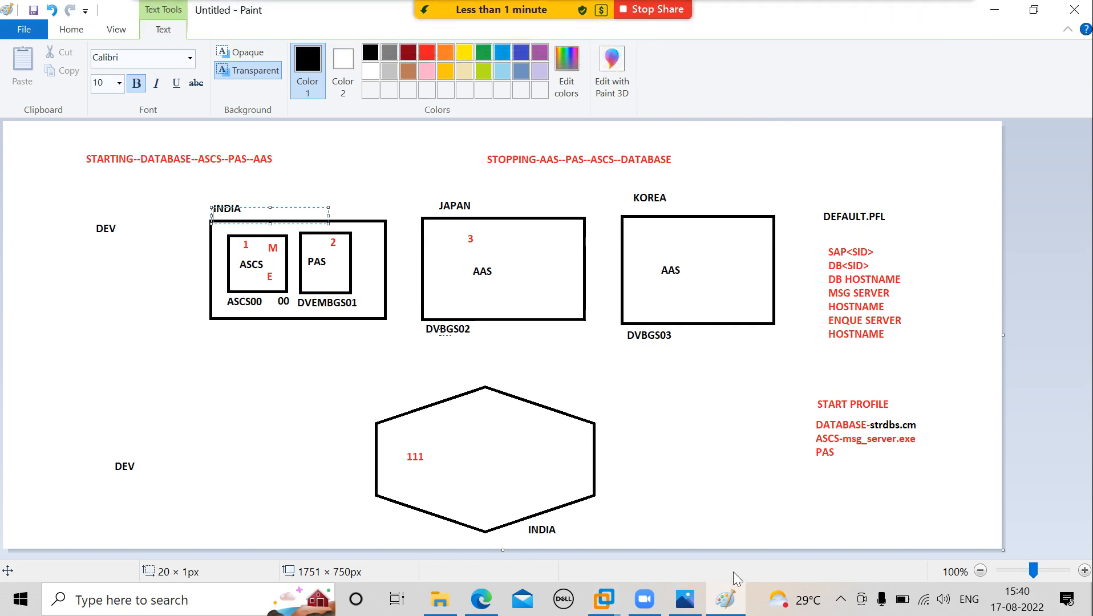
pyautogui.click(842, 600)
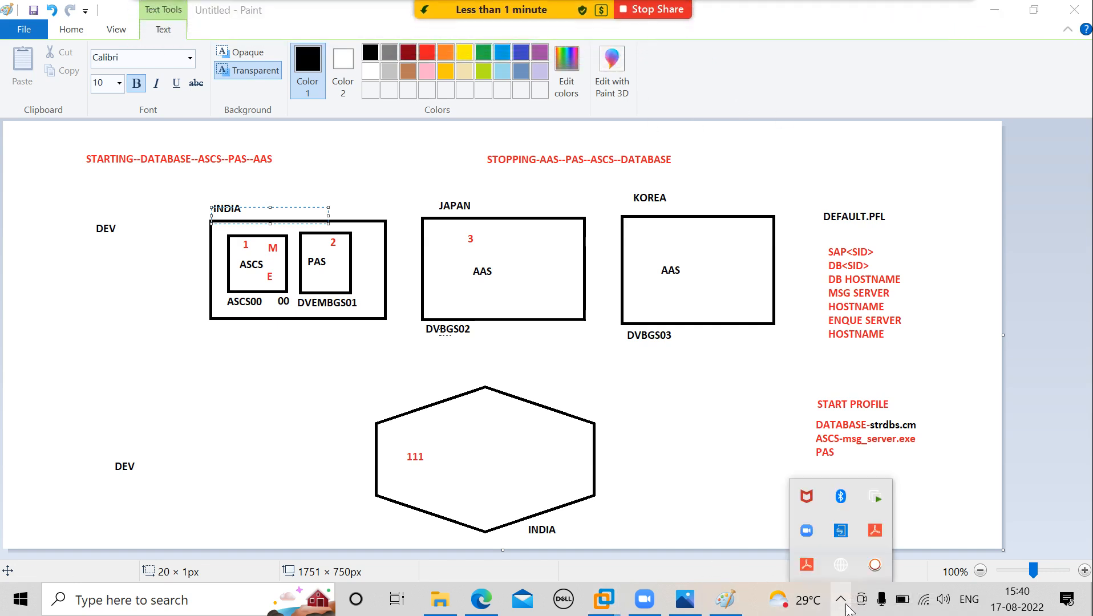
pyautogui.click(876, 568)
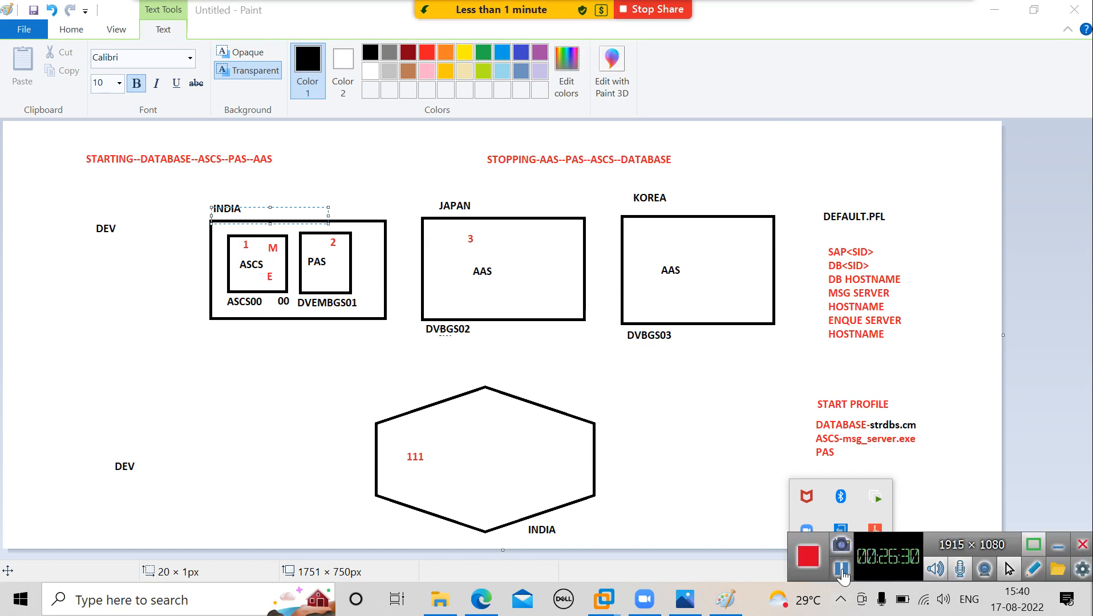
pyautogui.click(841, 569)
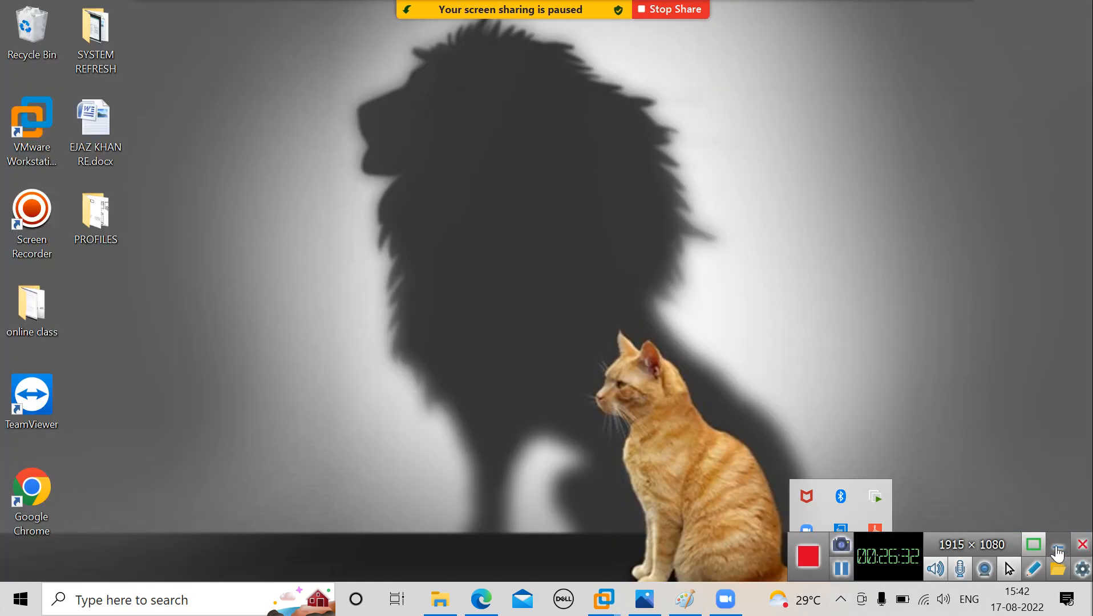
pyautogui.click(1057, 551)
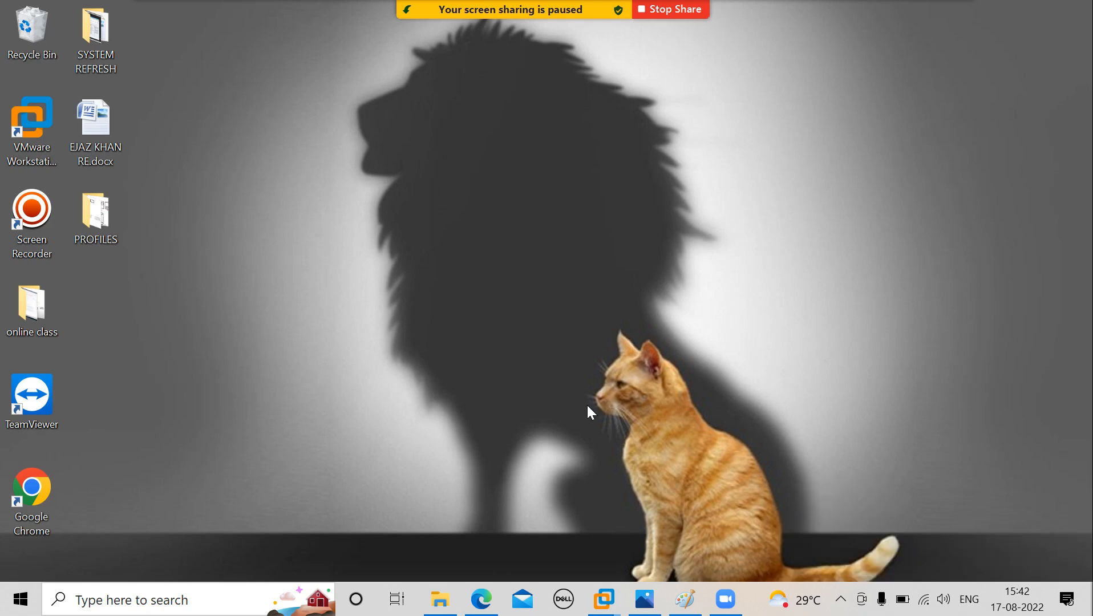
pyautogui.click(575, 16)
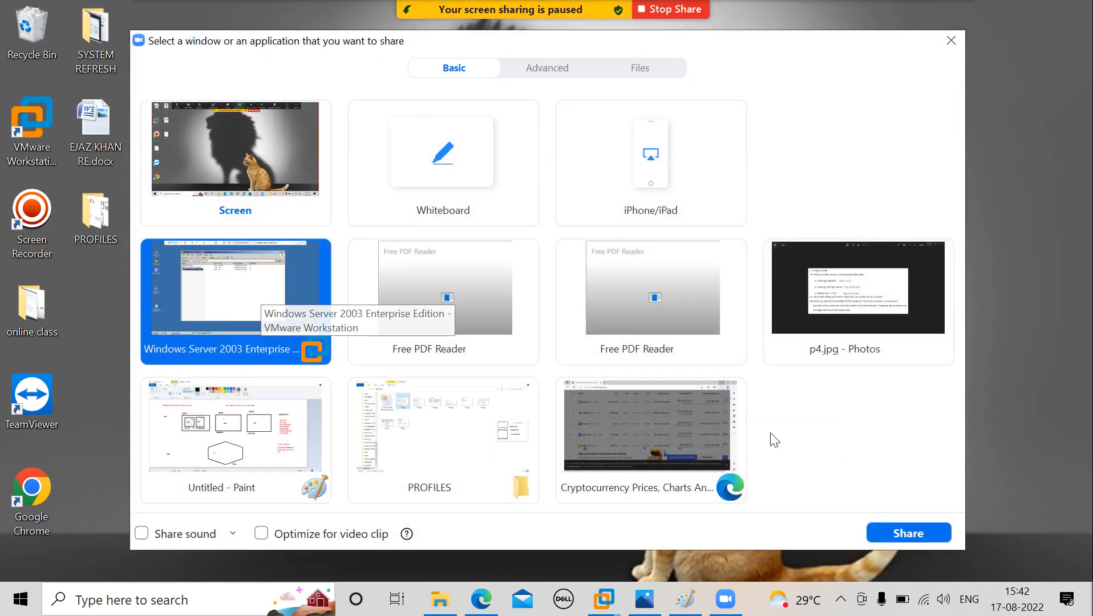
pyautogui.click(919, 535)
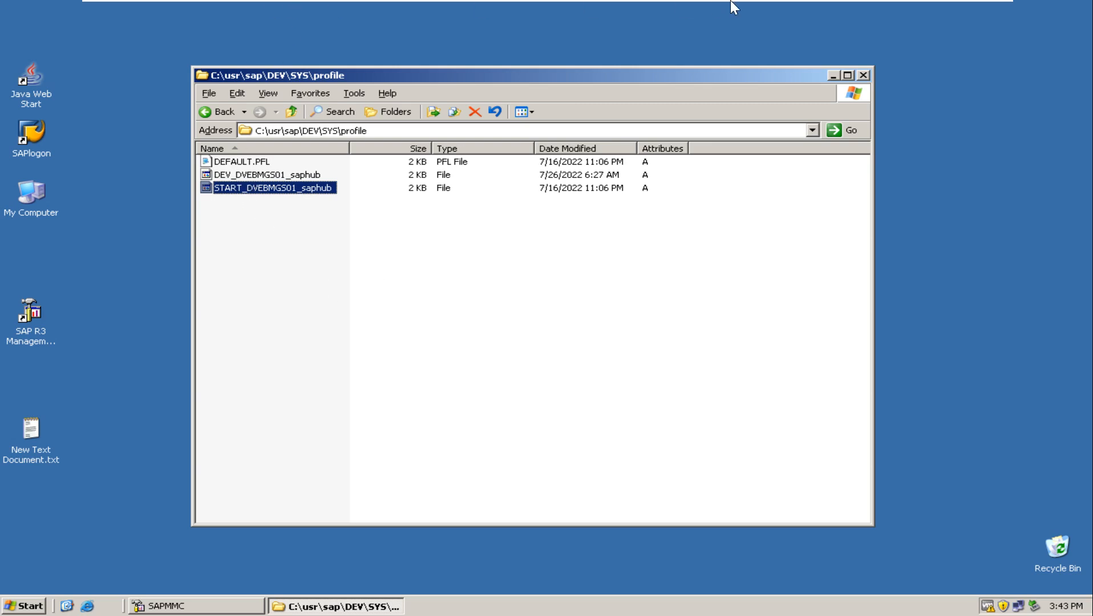
pyautogui.click(965, 10)
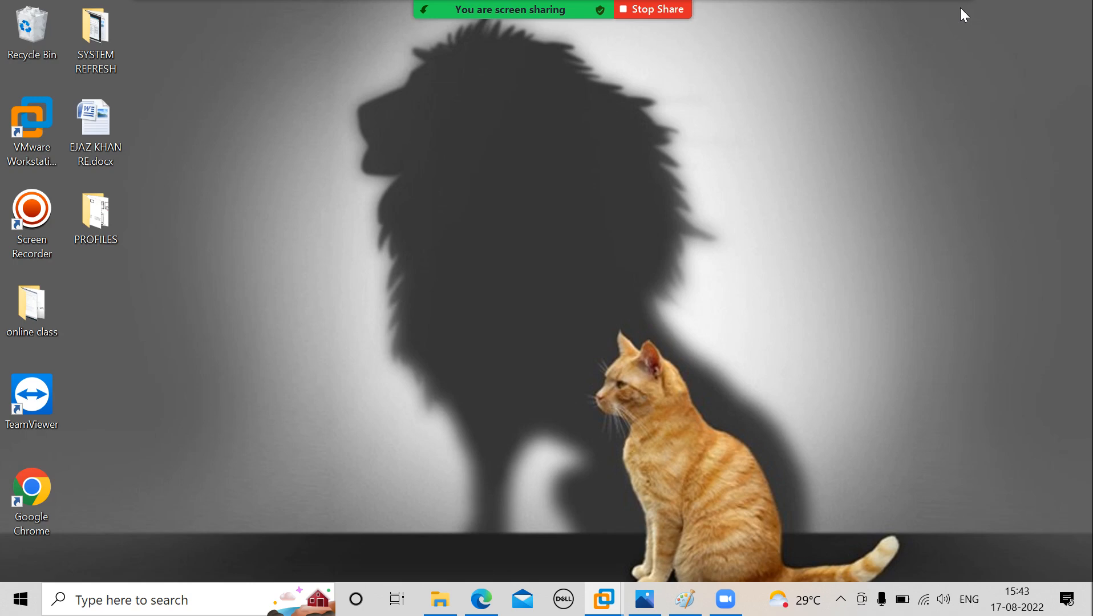
pyautogui.click(840, 601)
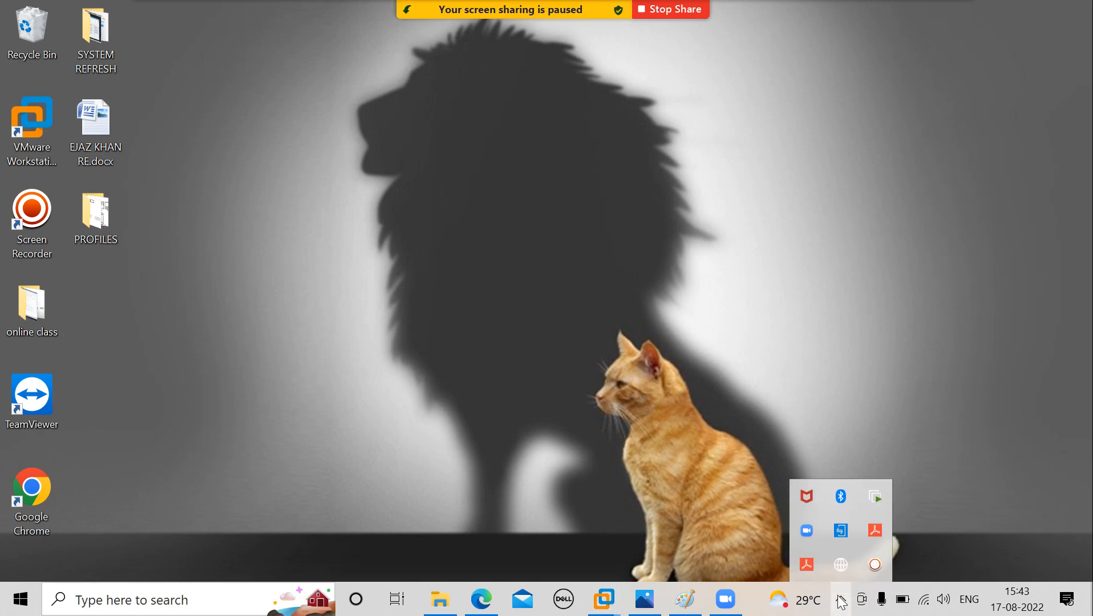
pyautogui.click(743, 395)
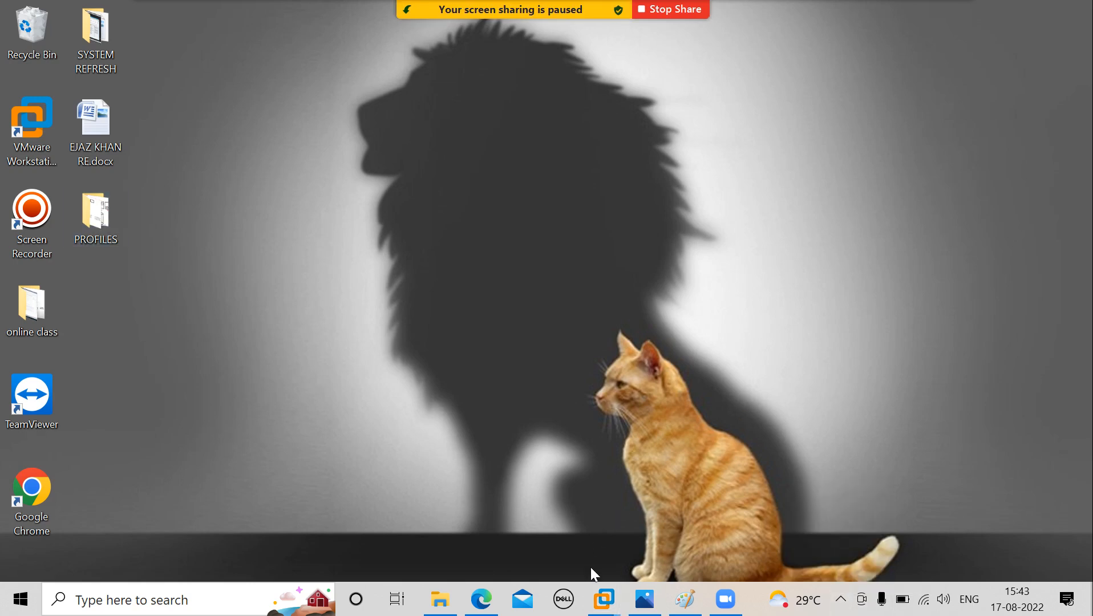
# Start a new Zoom share of the Windows Server 2003 Enterprise Edition virtual machine window.
pyautogui.moveTo(543, 7)
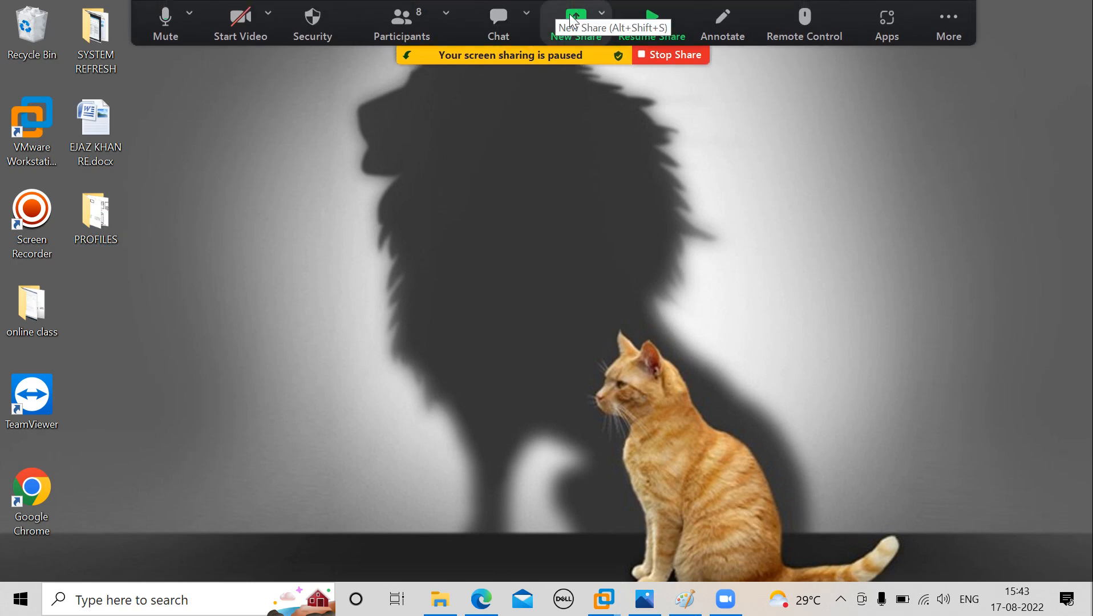
pyautogui.click(573, 17)
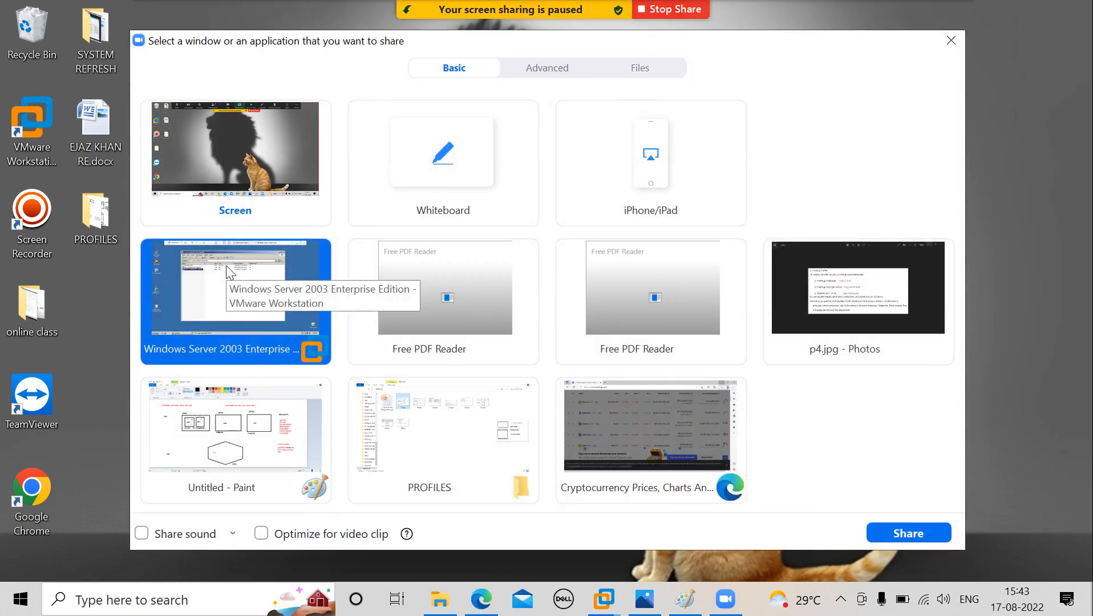
pyautogui.click(902, 535)
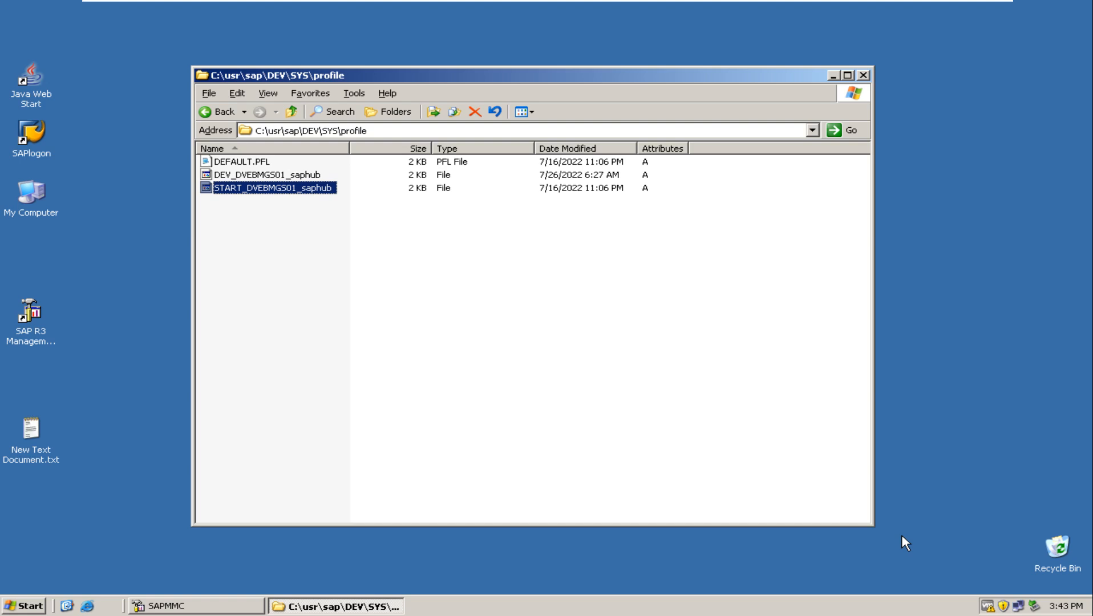
# Open the start profile START_DVEBMGS01_saphub in Notepad.
pyautogui.doubleClick(255, 192)
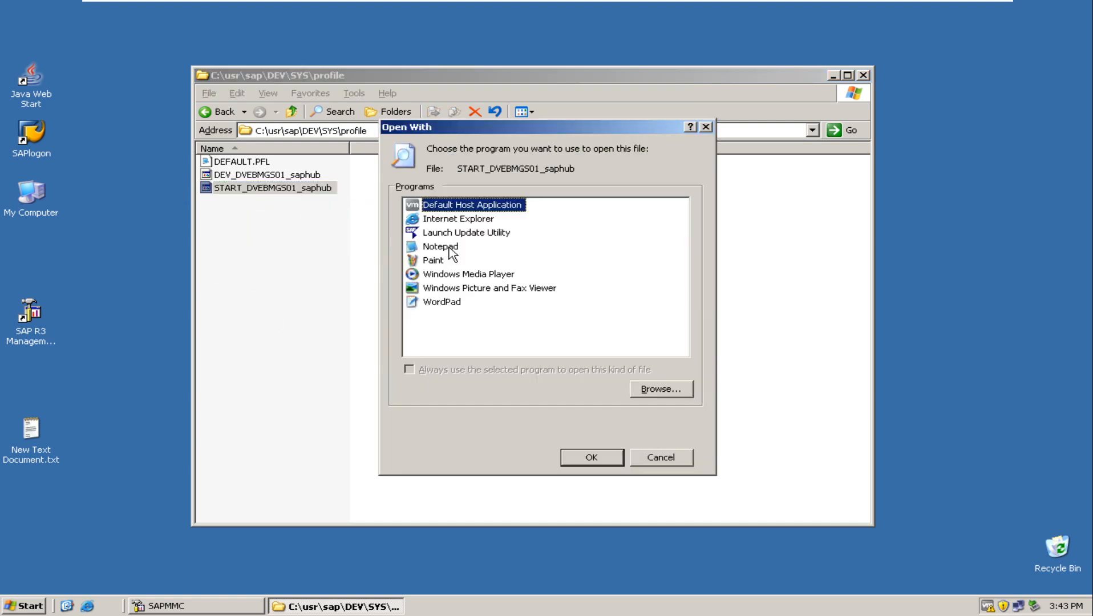
pyautogui.click(448, 251)
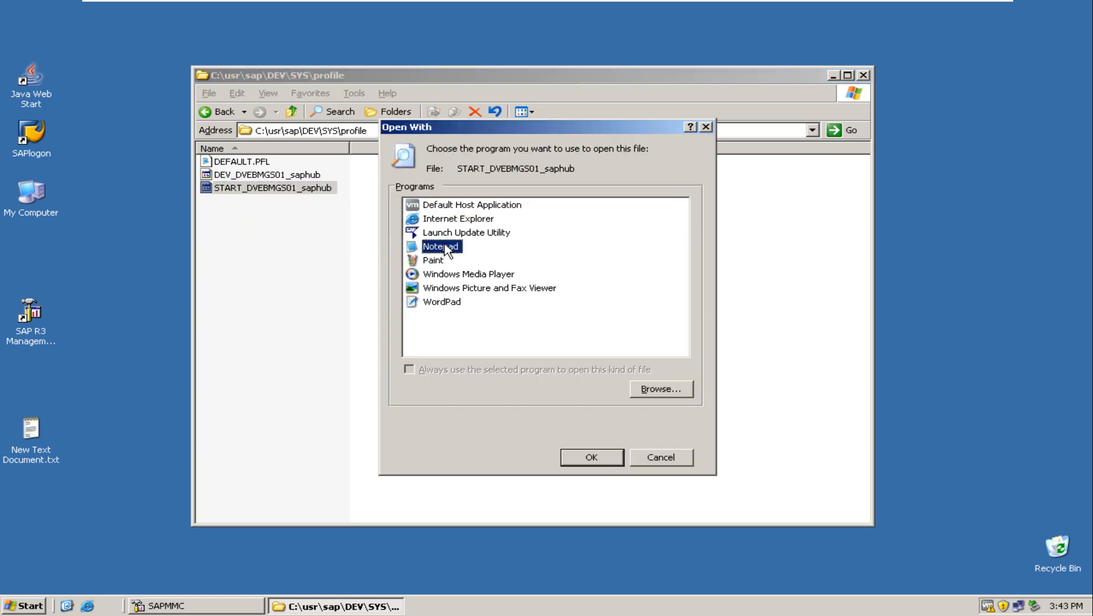
pyautogui.click(578, 460)
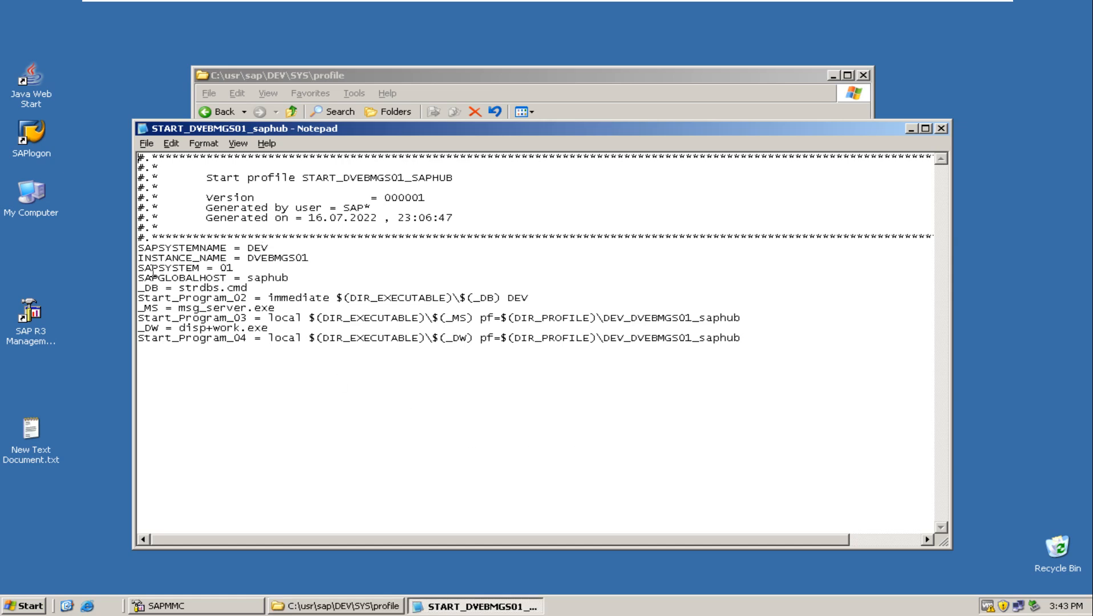
# Highlight strdbs.cmd, msg_server and disp+work.exe in the start profile to show the startup programs, and close the file.
pyautogui.moveTo(179, 287); pyautogui.dragTo(249, 290)
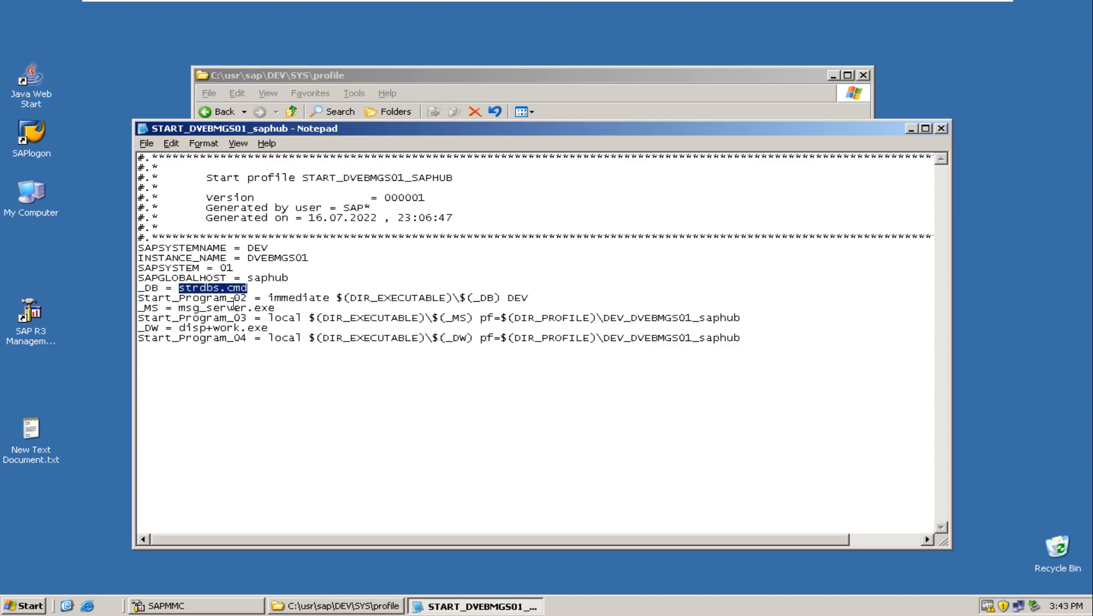
pyautogui.moveTo(177, 309); pyautogui.dragTo(245, 312)
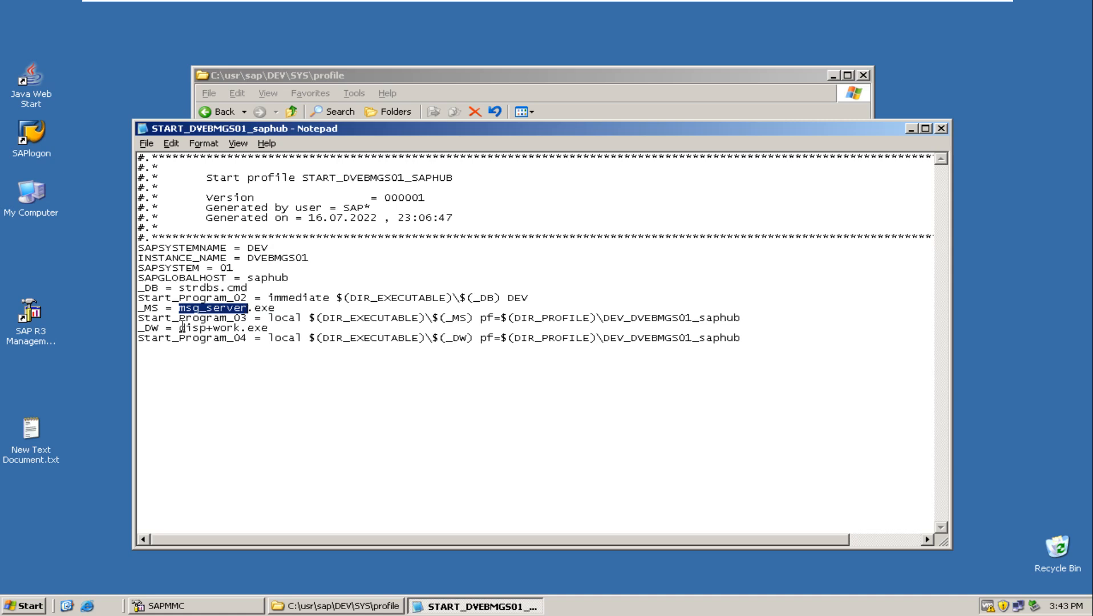
pyautogui.moveTo(238, 329); pyautogui.dragTo(270, 329)
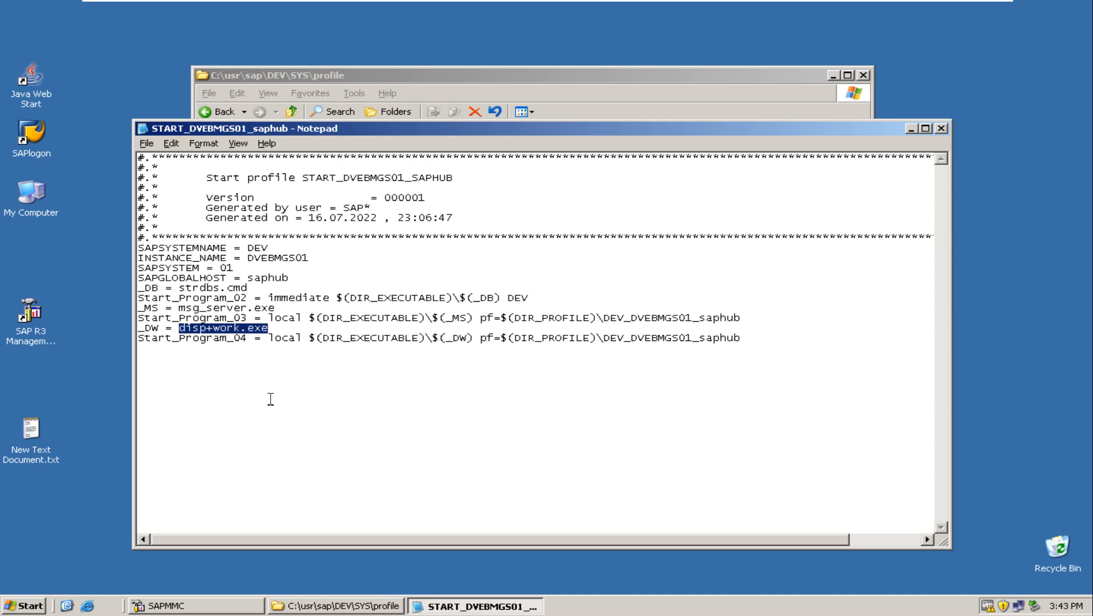
pyautogui.click(941, 129)
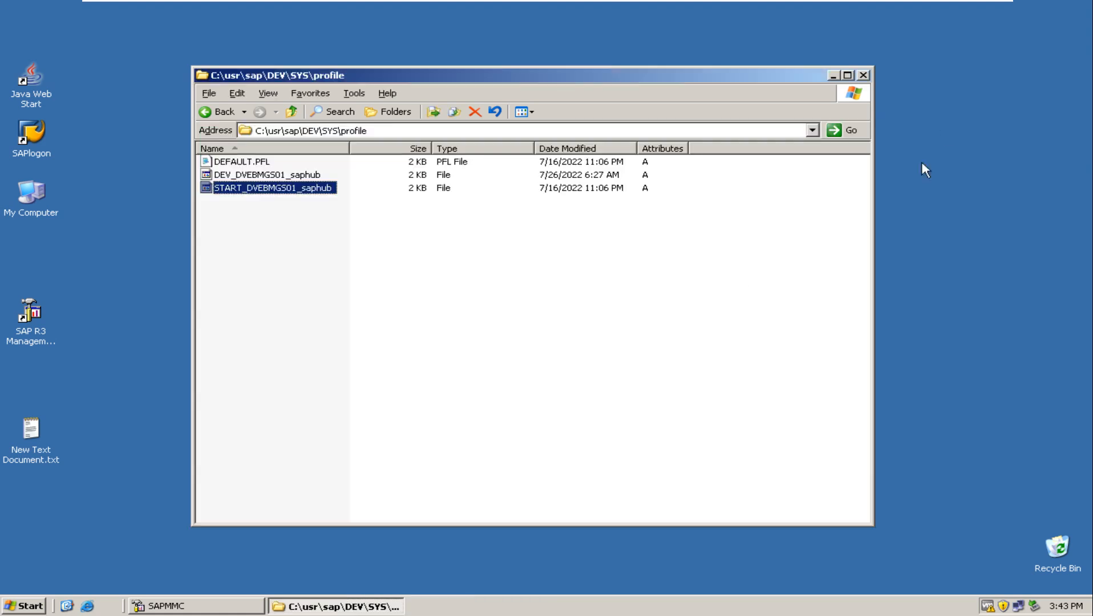
# Review the default profile DEFAULT.PFL and the instance profile DEV_DVEBMGS01_saphub in Notepad, closing each one.
pyautogui.doubleClick(241, 162)
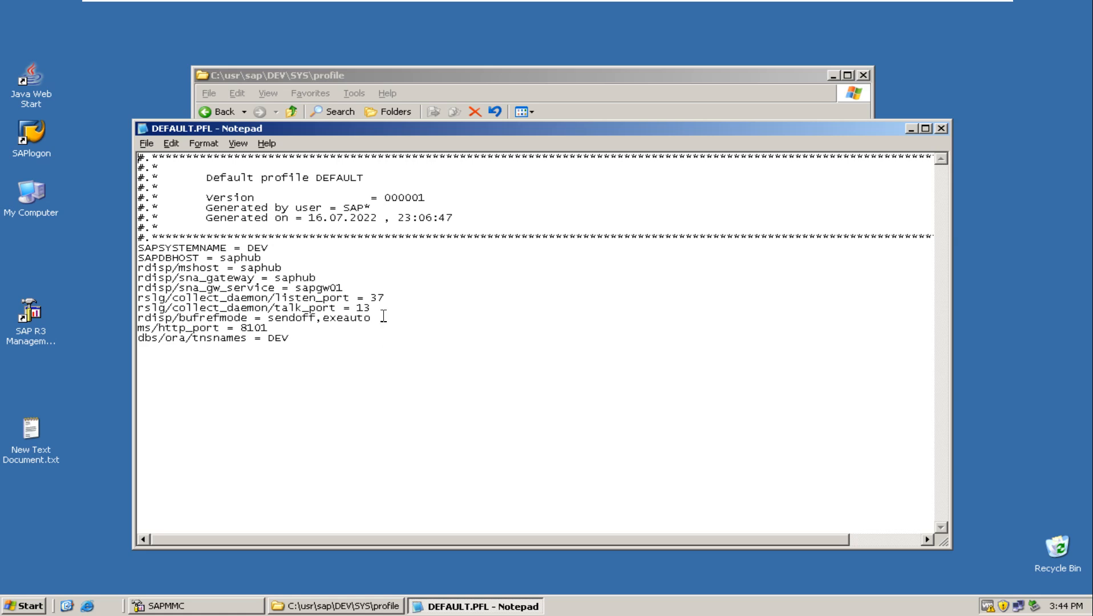
pyautogui.click(941, 129)
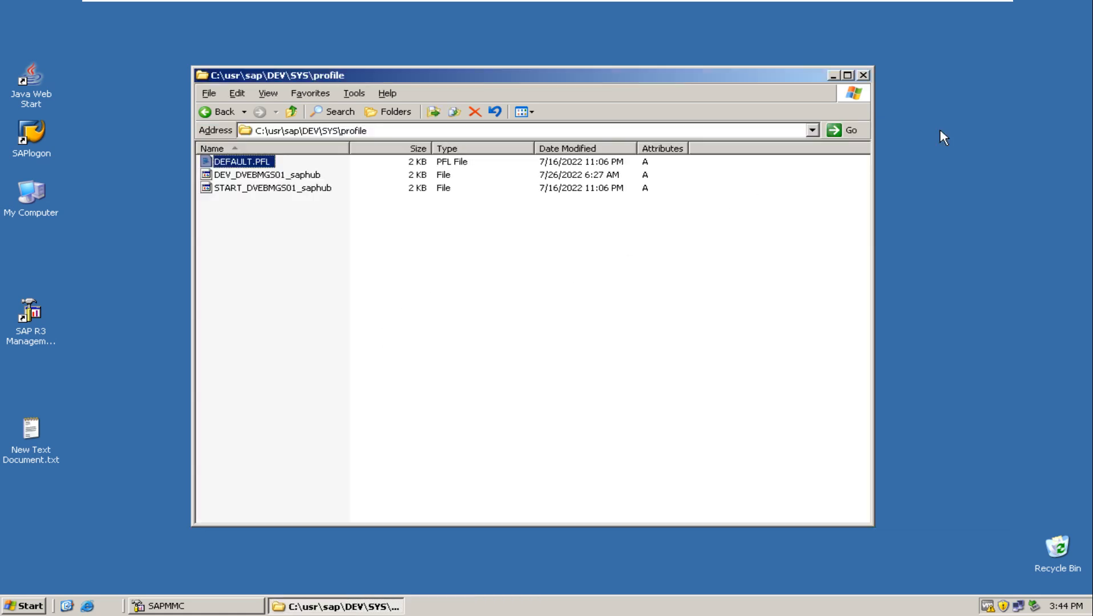
pyautogui.click(273, 176)
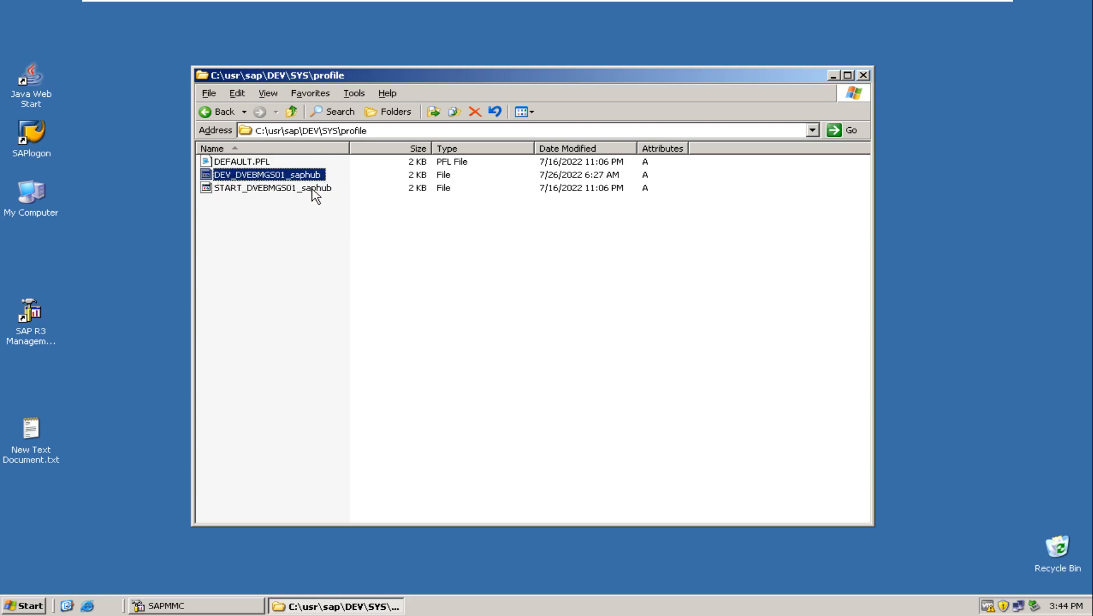
pyautogui.doubleClick(257, 178)
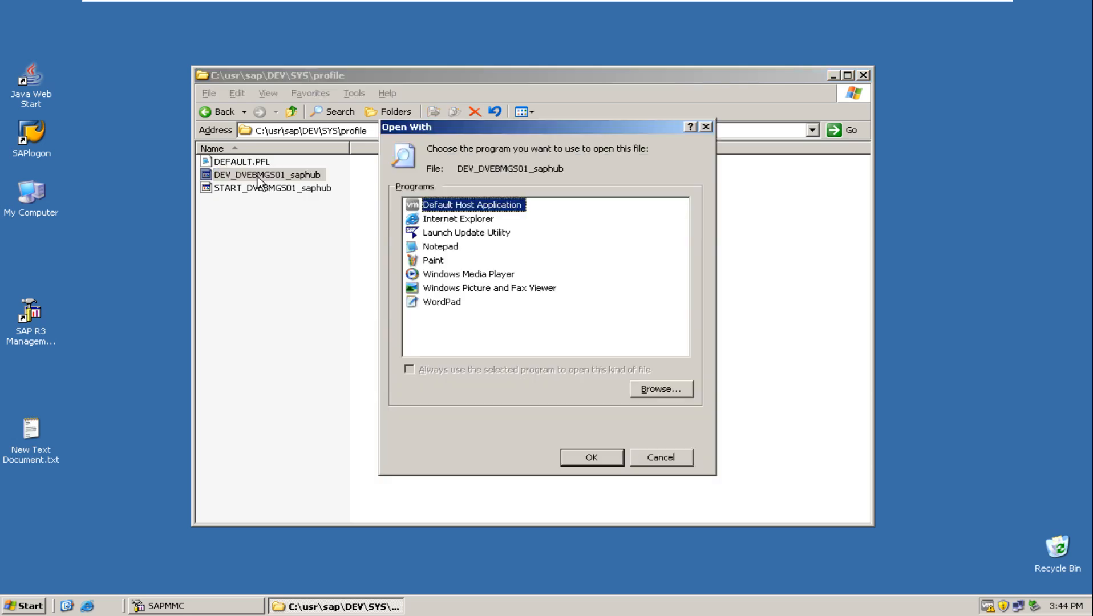
pyautogui.click(422, 247)
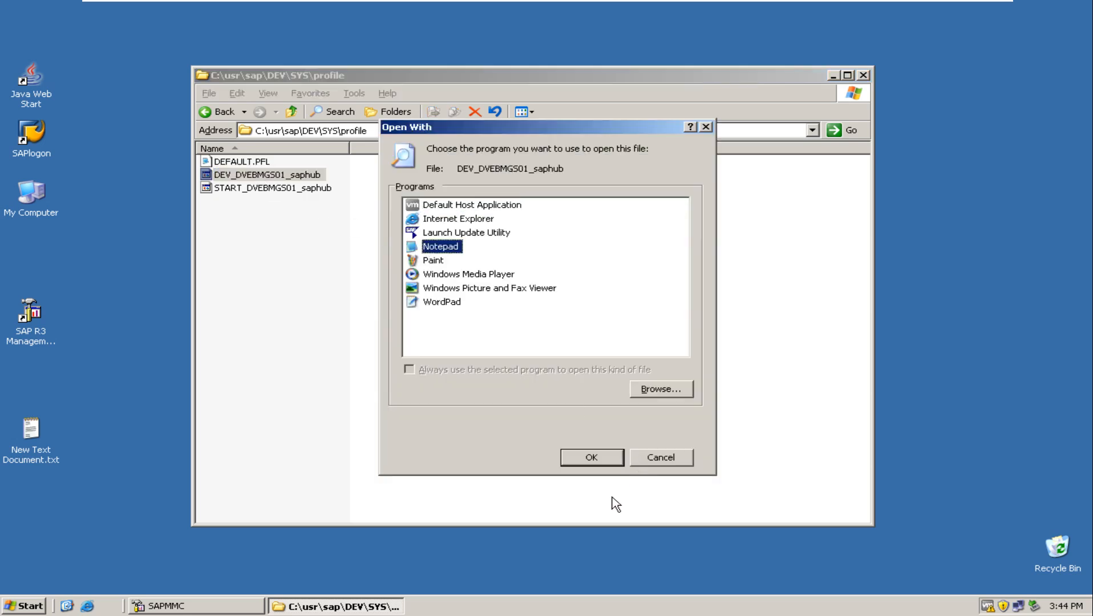
pyautogui.click(596, 457)
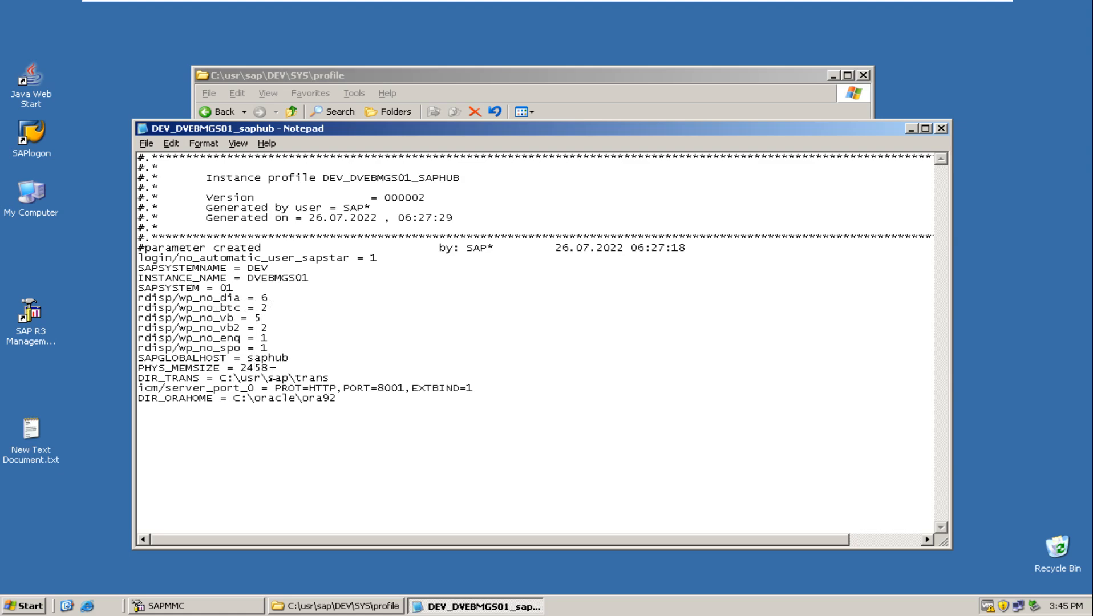
pyautogui.click(941, 128)
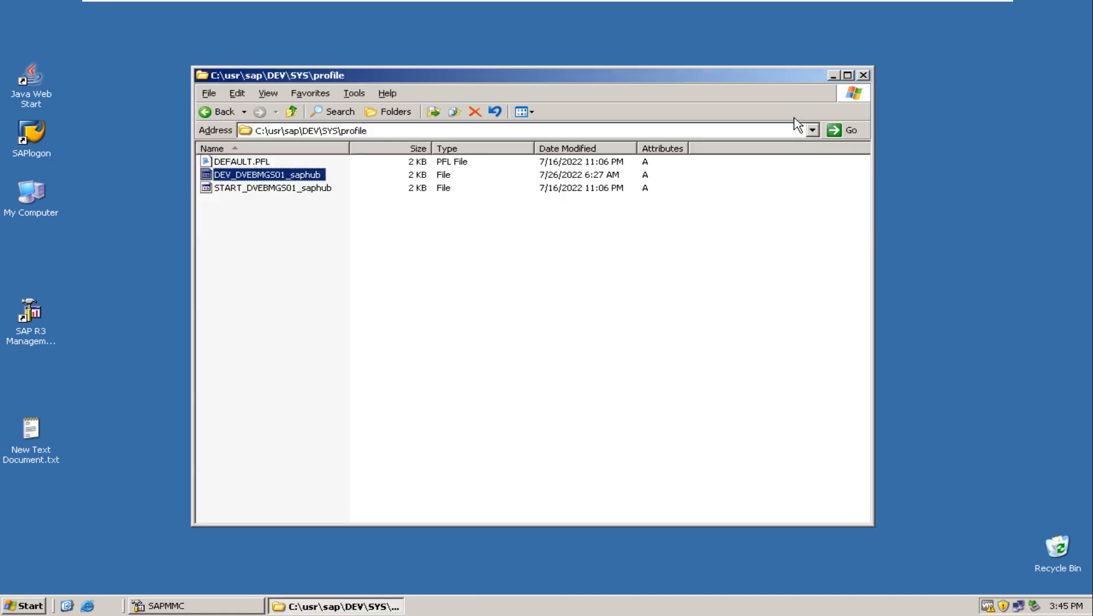
# Close the profile folder, and switch the Zoom share from the virtual machine to the Untitled - Paint diagram.
pyautogui.click(865, 77)
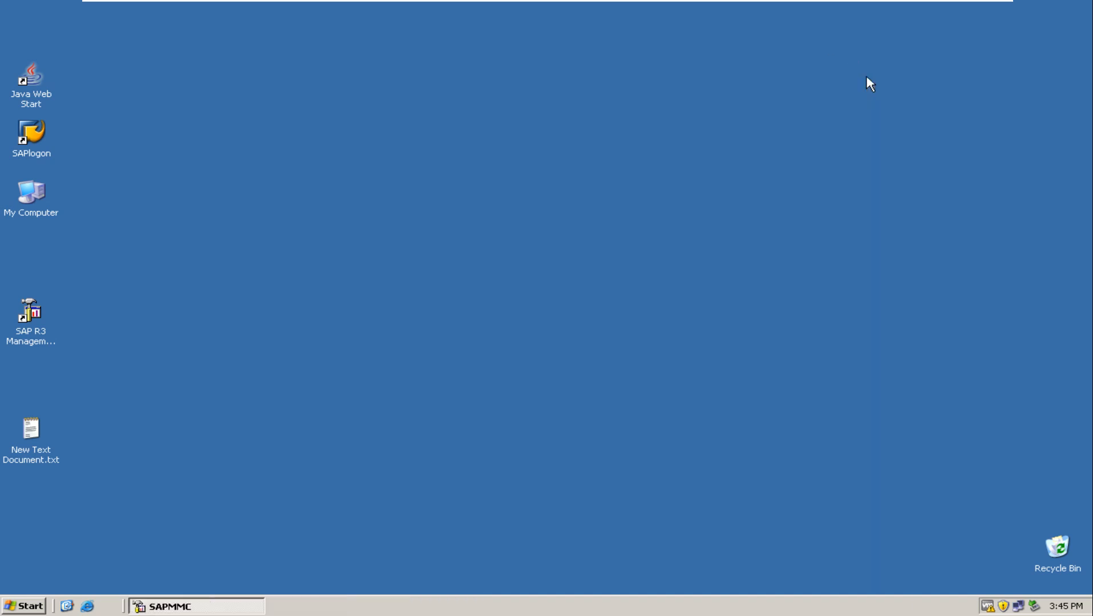
pyautogui.moveTo(862, 8)
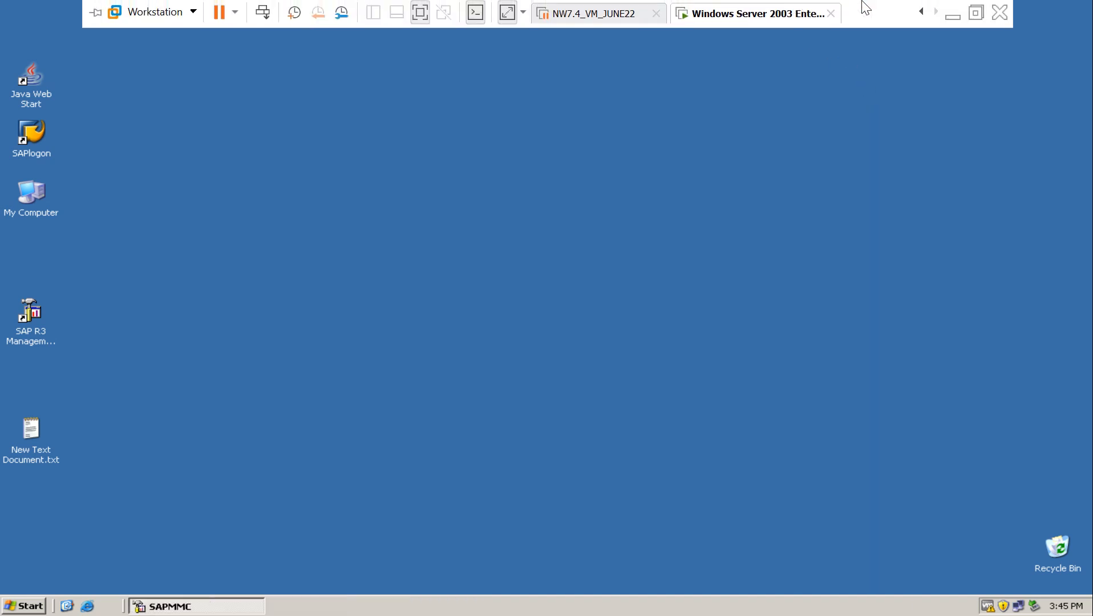
pyautogui.click(954, 11)
pyautogui.click(580, 22)
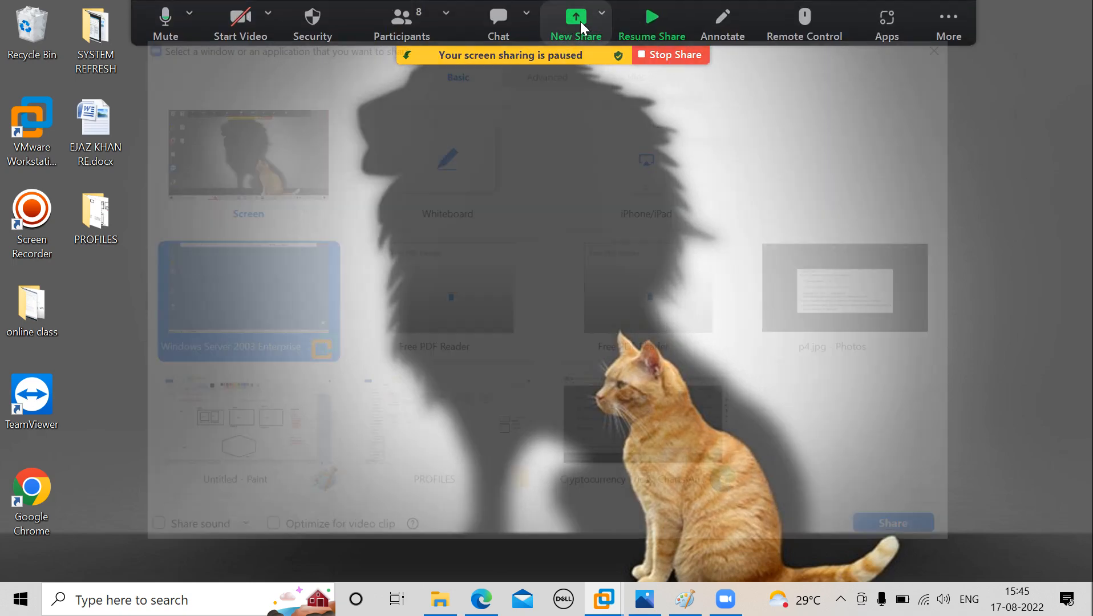
pyautogui.click(257, 434)
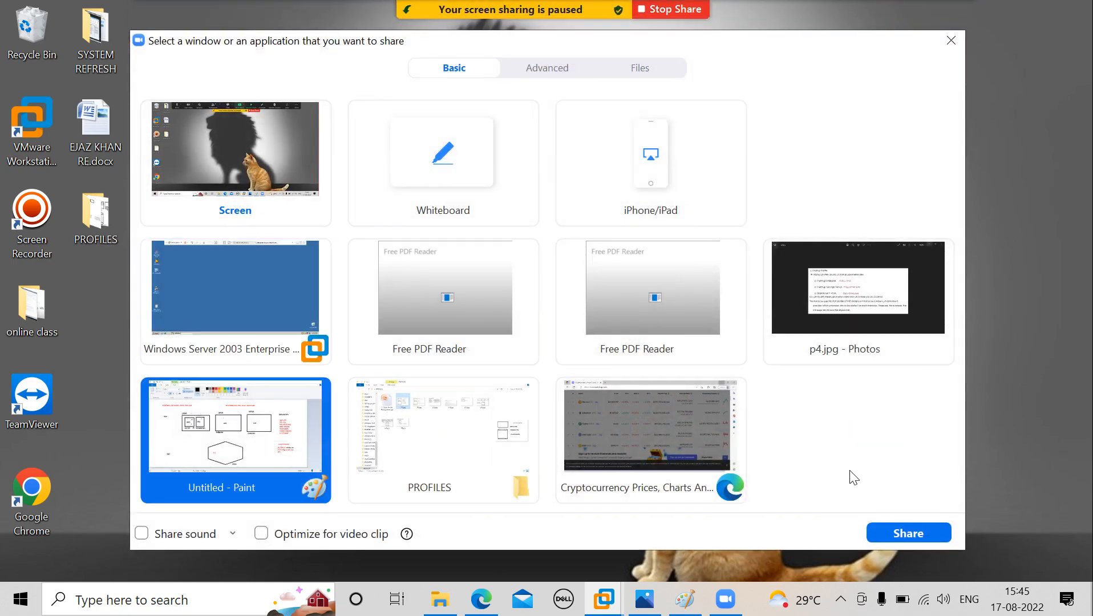
pyautogui.click(900, 532)
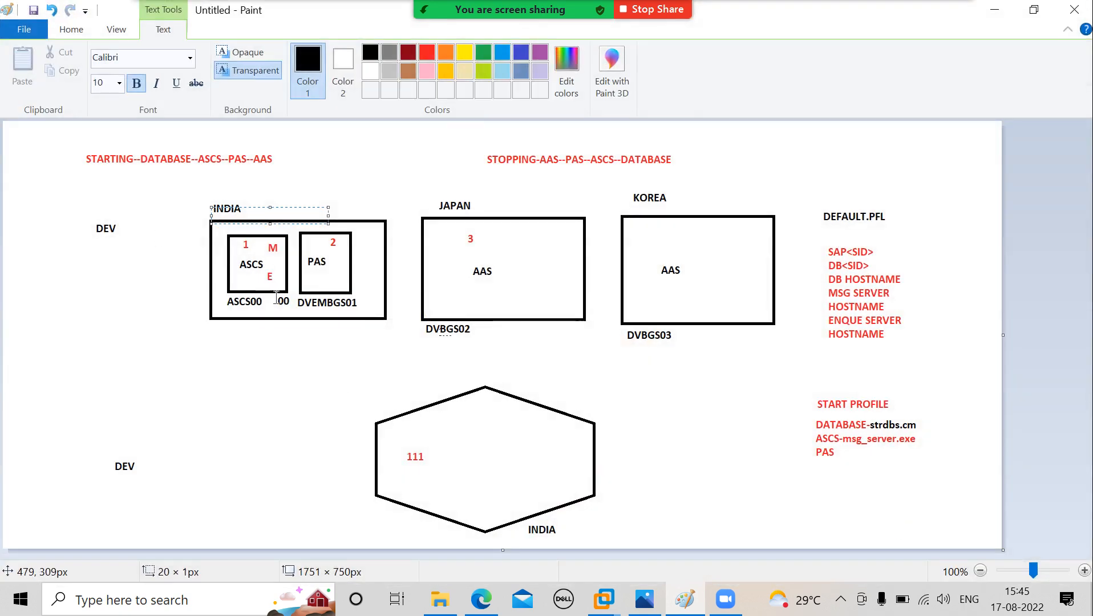
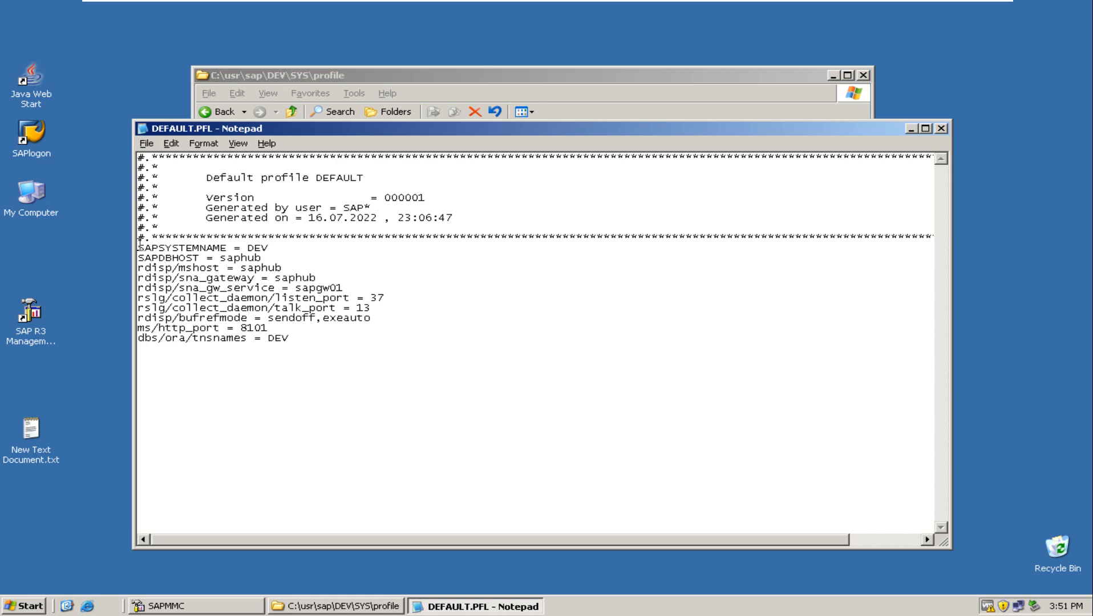
# Highlight the SAPSYSTEMNAME, rdisp/mshost and ms/http_port entries in the default profile DEFAULT.PFL, and close the file.
pyautogui.moveTo(140, 243); pyautogui.dragTo(279, 251)
pyautogui.moveTo(139, 268); pyautogui.dragTo(283, 268)
pyautogui.moveTo(138, 318); pyautogui.dragTo(400, 325)
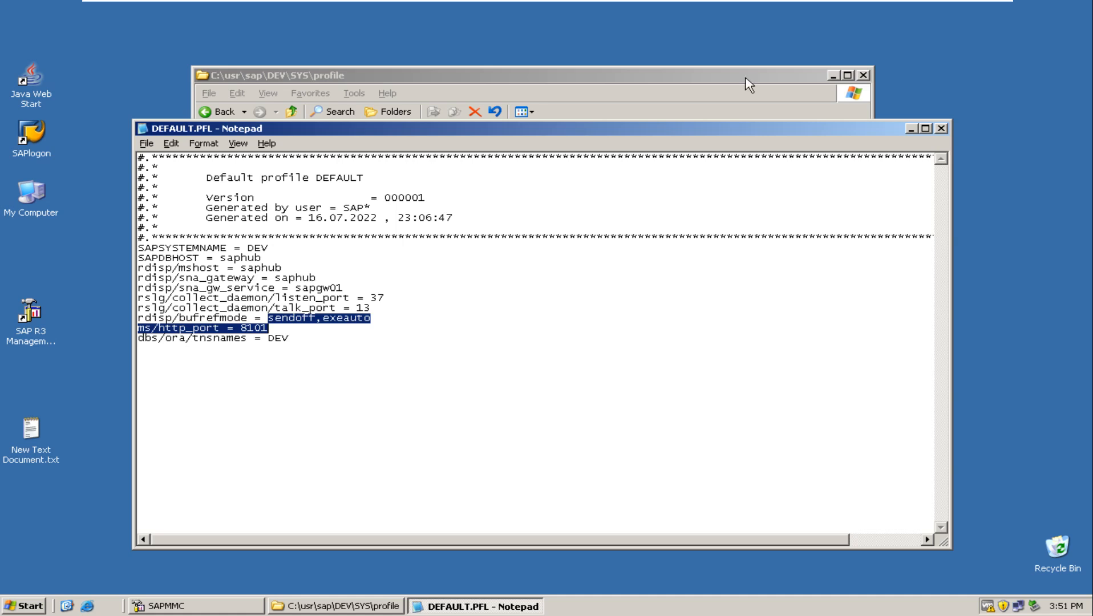
pyautogui.click(943, 129)
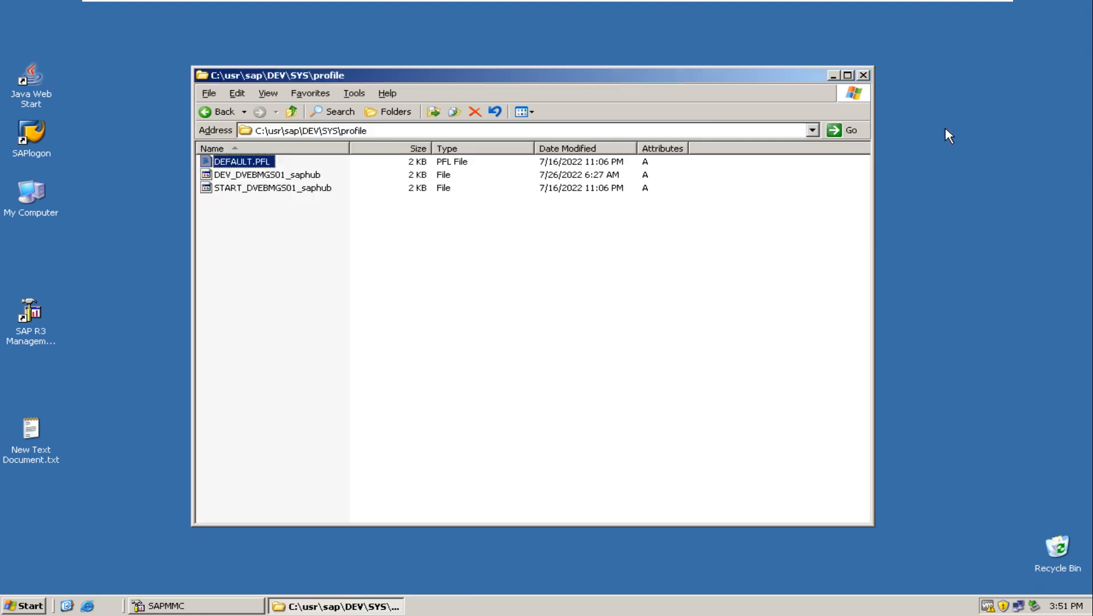
# Open the instance profile DEV_DVEBMGS01_saphub in Notepad, highlight its SAPSYSTEM entry, and close the file.
pyautogui.doubleClick(240, 175)
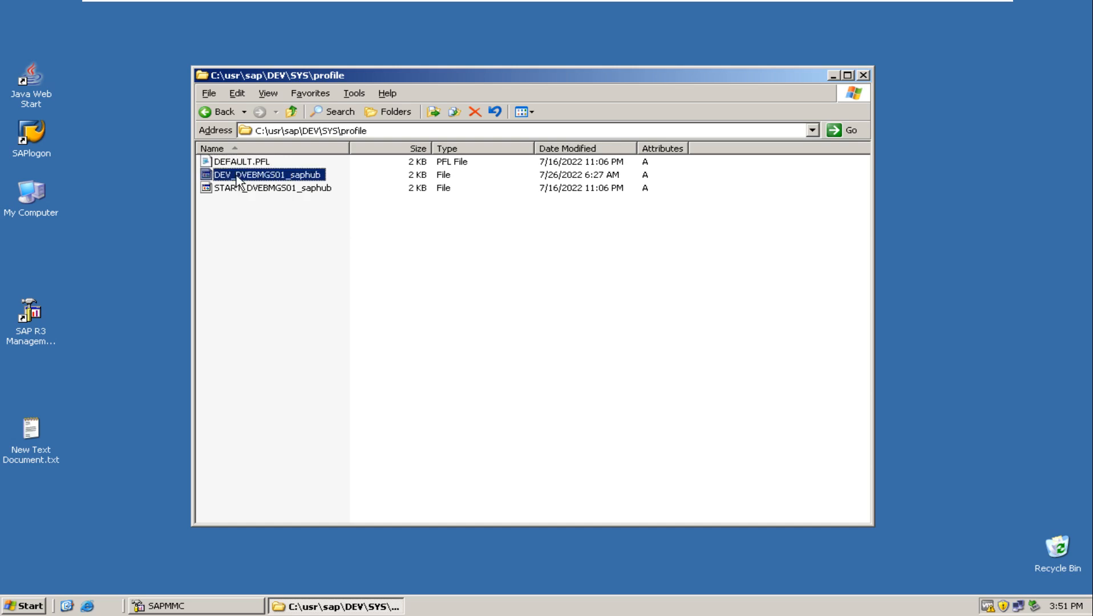
pyautogui.click(442, 247)
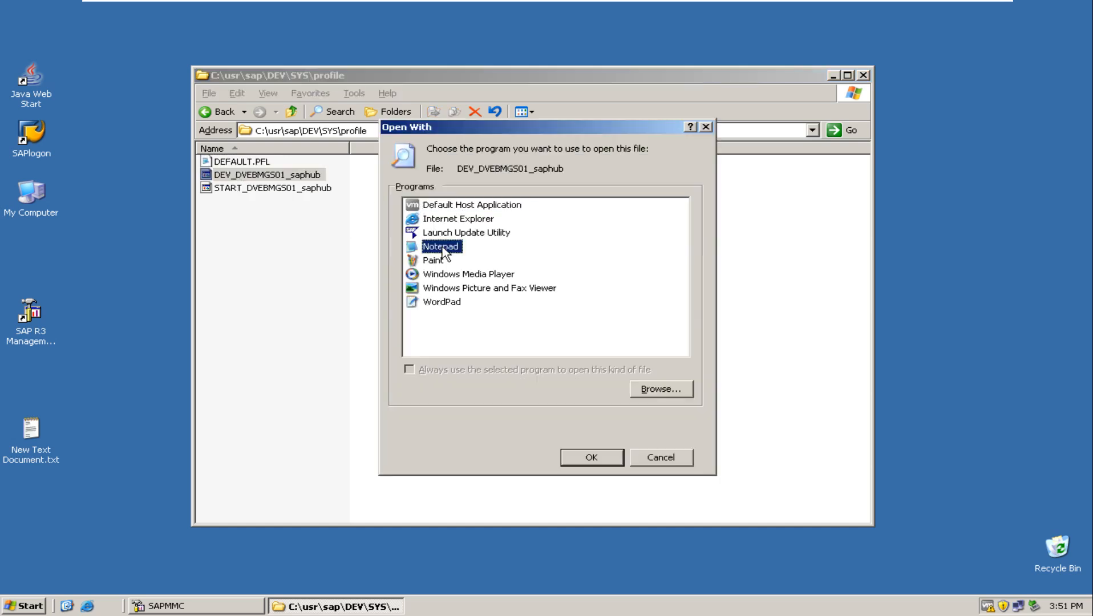
pyautogui.click(588, 457)
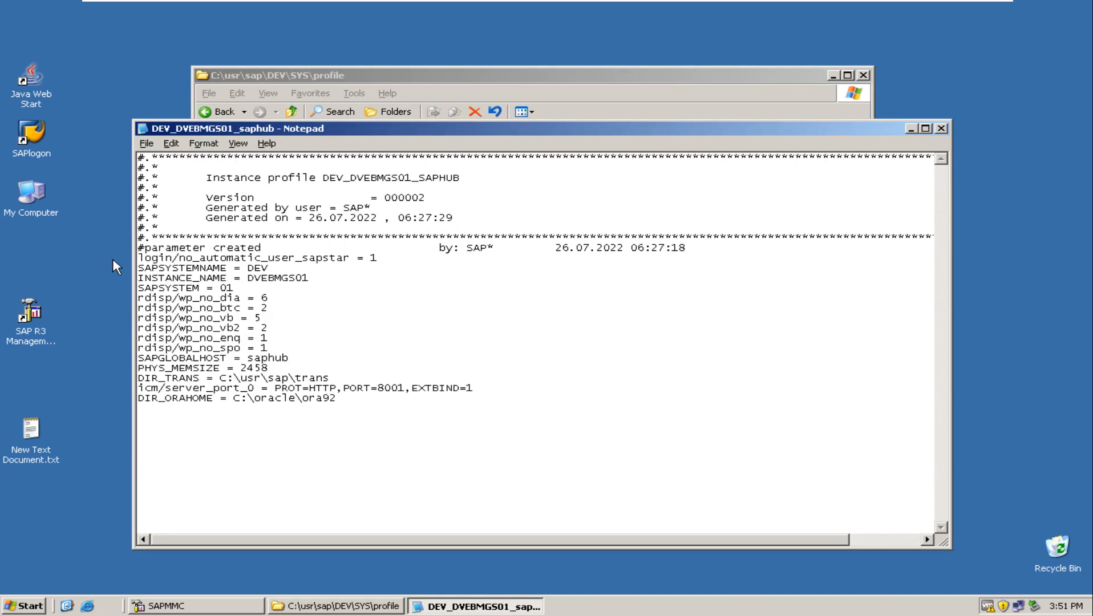
pyautogui.moveTo(139, 290); pyautogui.dragTo(215, 288)
pyautogui.click(238, 285)
pyautogui.click(941, 129)
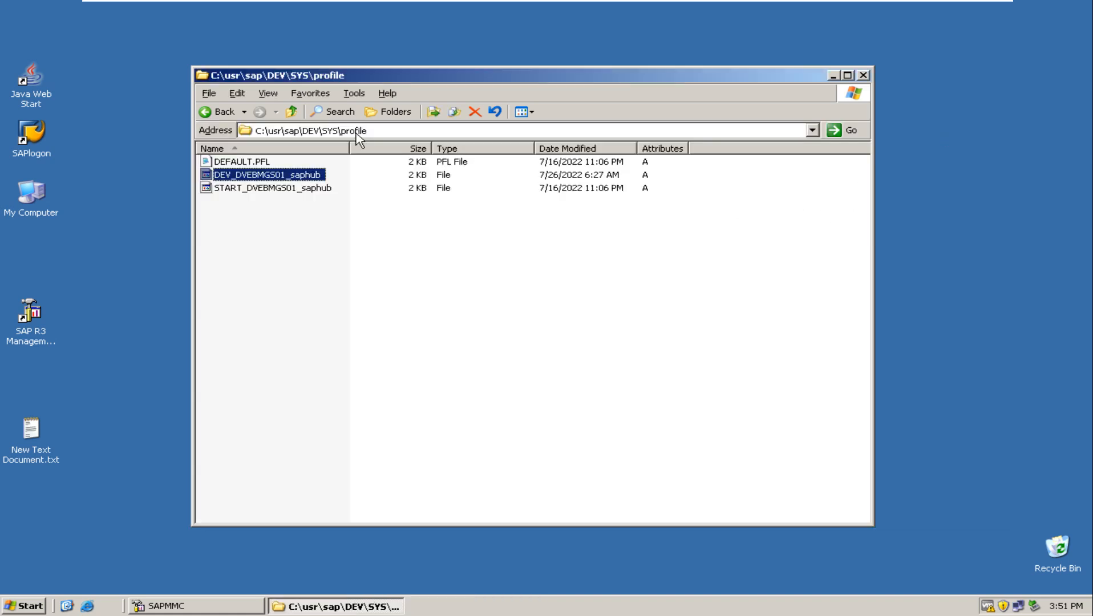
# Open the start profile START_DVEBMGS01_saphub in Notepad, highlight its _DB, _MS and _DW program entries, and close it.
pyautogui.doubleClick(240, 189)
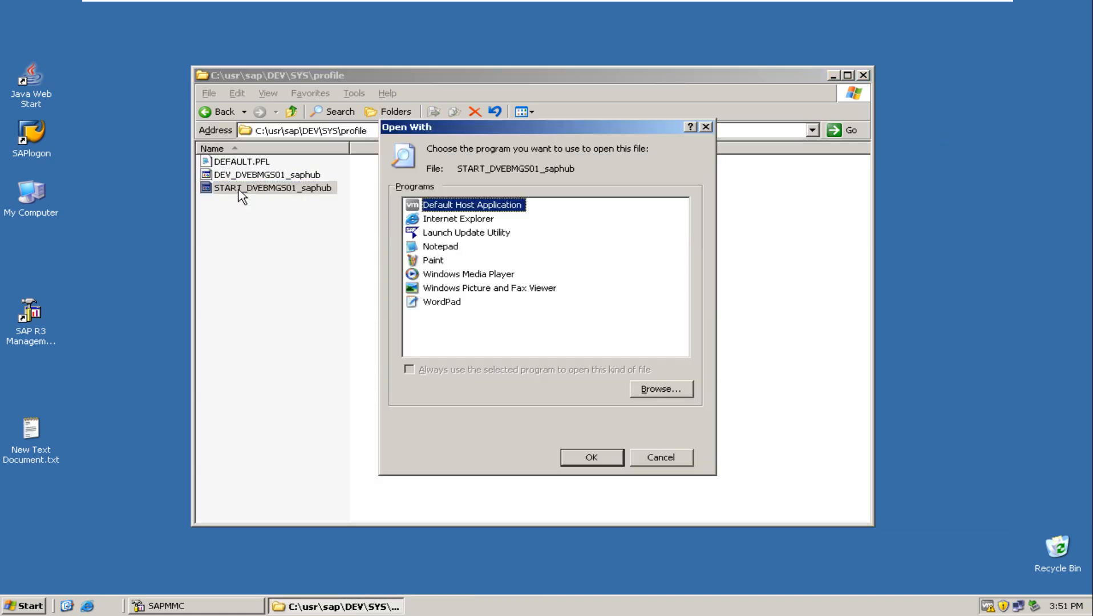
pyautogui.click(444, 251)
pyautogui.click(582, 460)
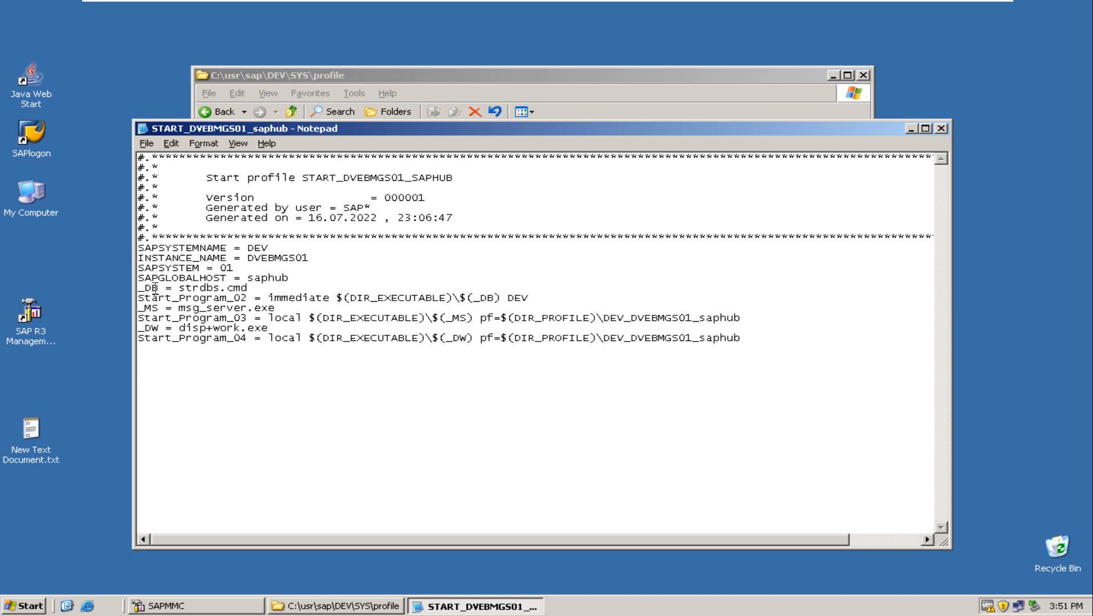
pyautogui.moveTo(139, 287); pyautogui.dragTo(266, 286)
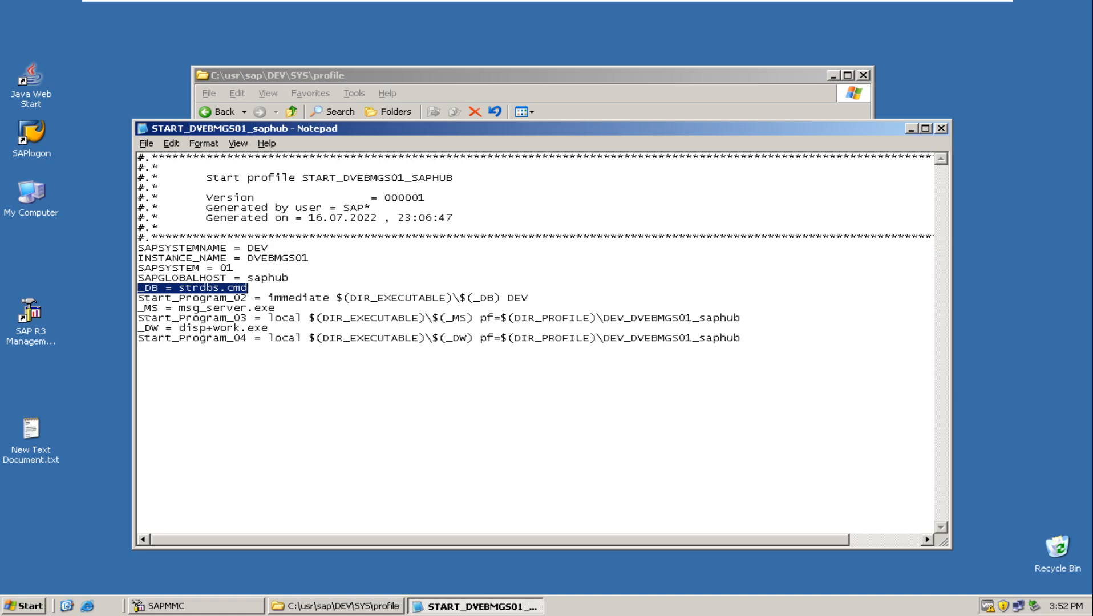
pyautogui.moveTo(140, 308); pyautogui.dragTo(289, 310)
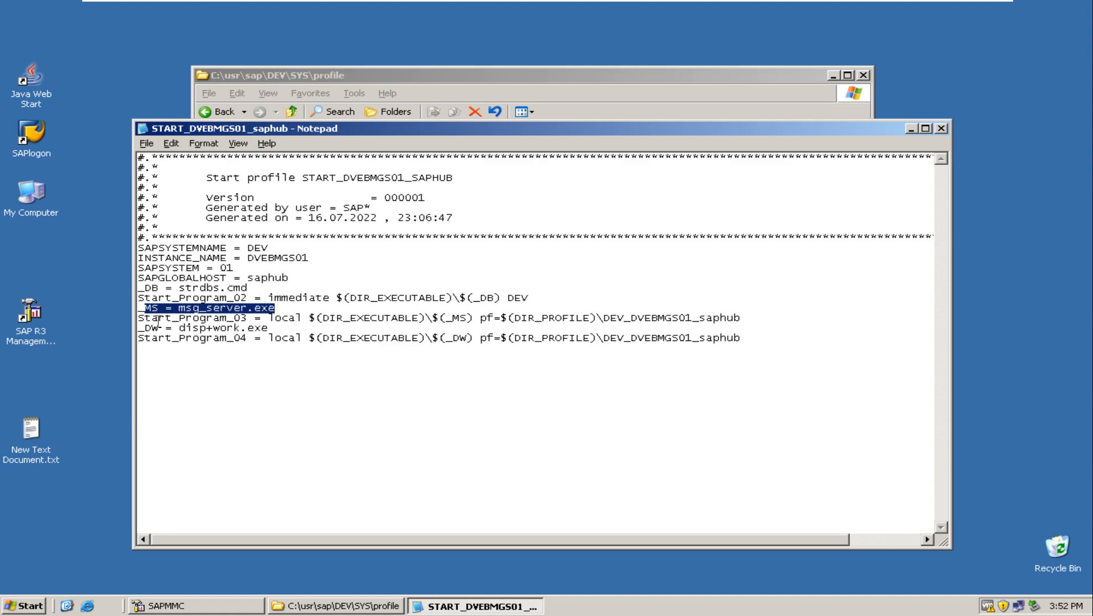
pyautogui.moveTo(141, 328); pyautogui.dragTo(274, 330)
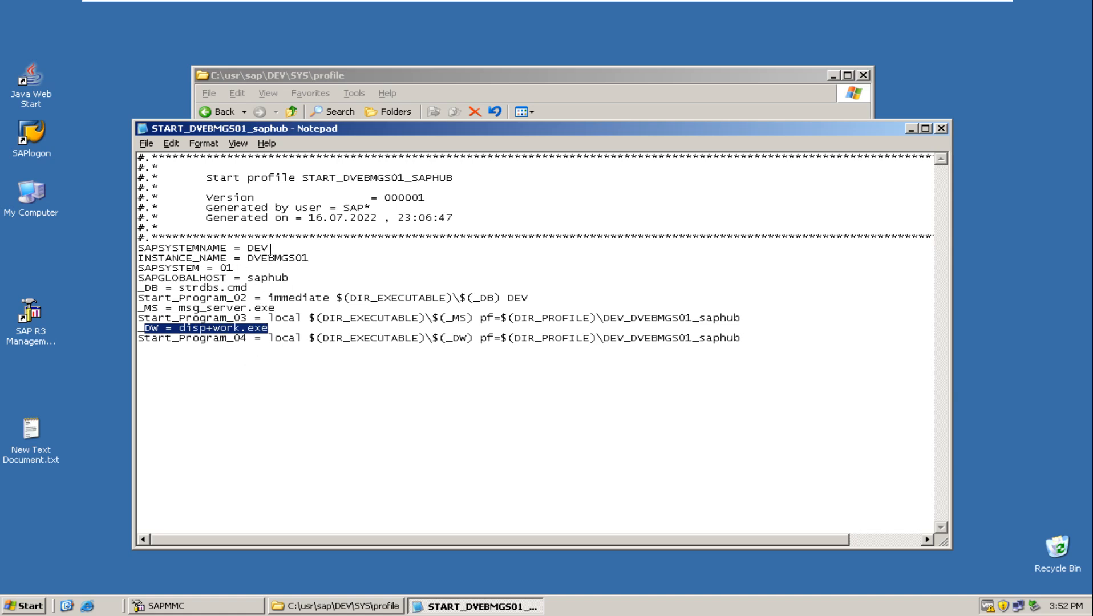
pyautogui.click(942, 128)
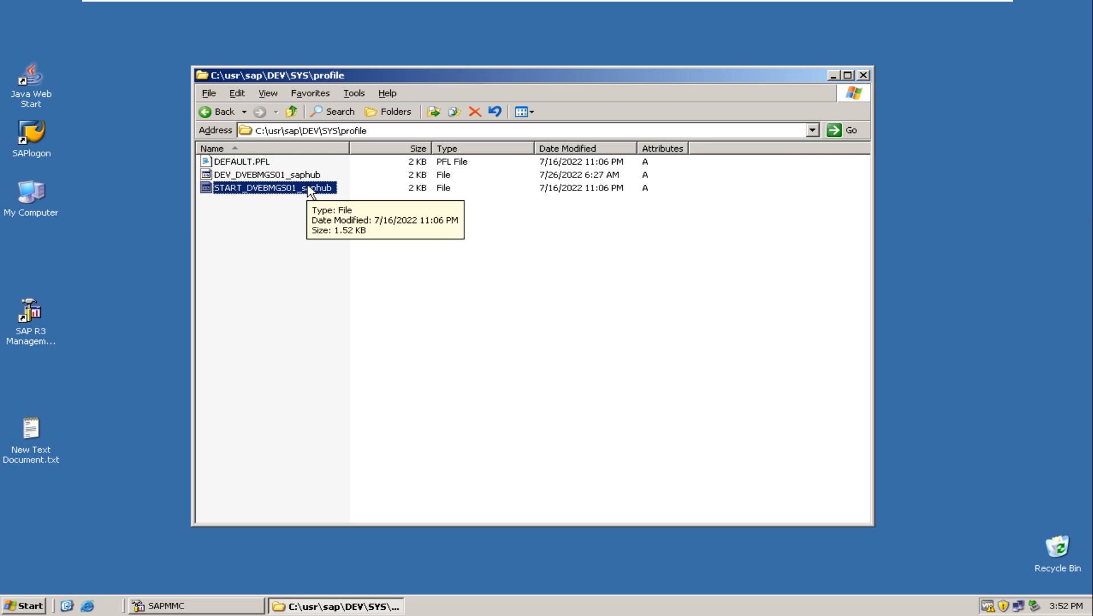
# Reopen the start profile in Notepad, try commenting out the _DB = strdbs.cmd line with #, remove the mark, and close without saving.
pyautogui.click(268, 216)
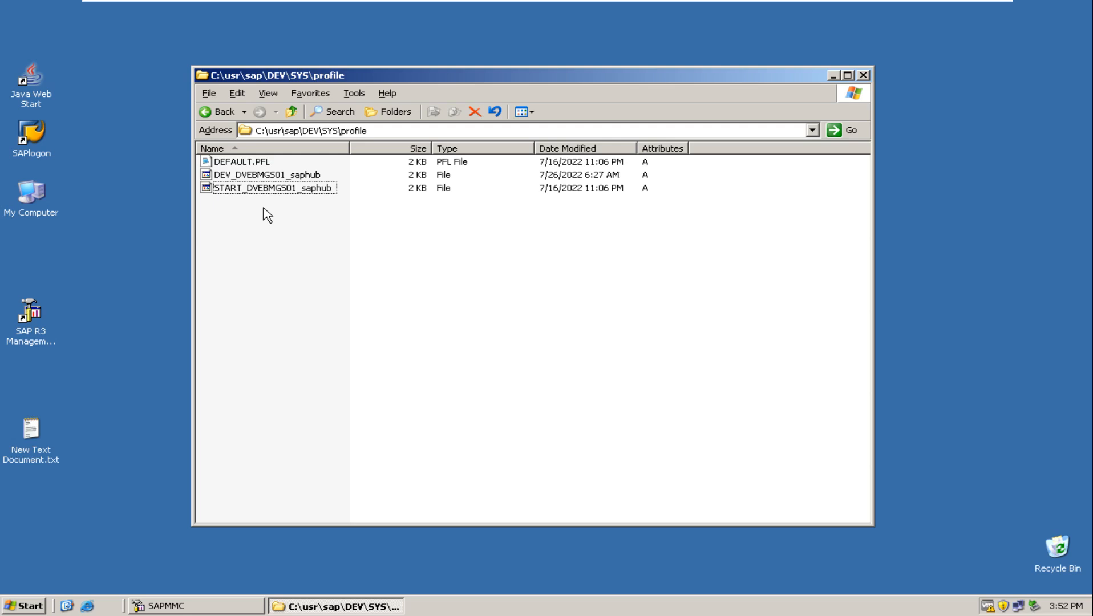
pyautogui.doubleClick(253, 191)
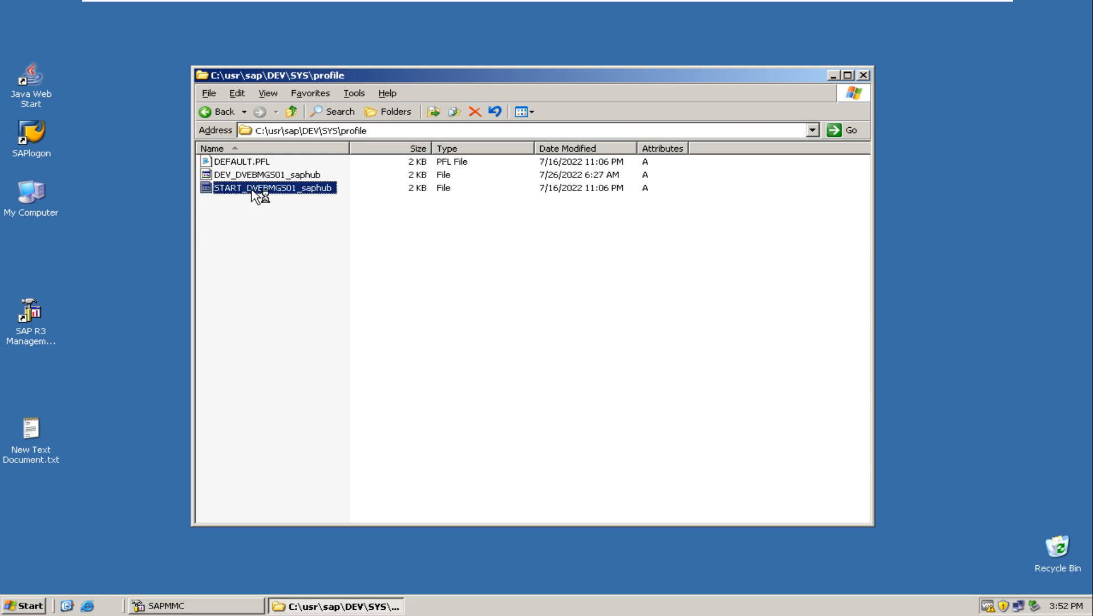
pyautogui.click(448, 246)
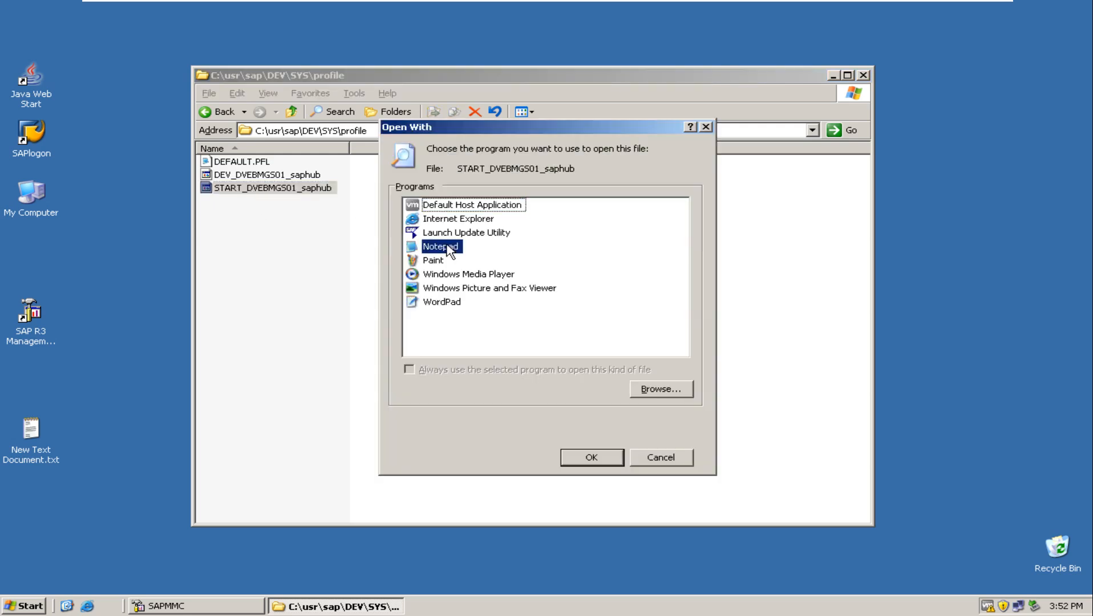
pyautogui.click(589, 459)
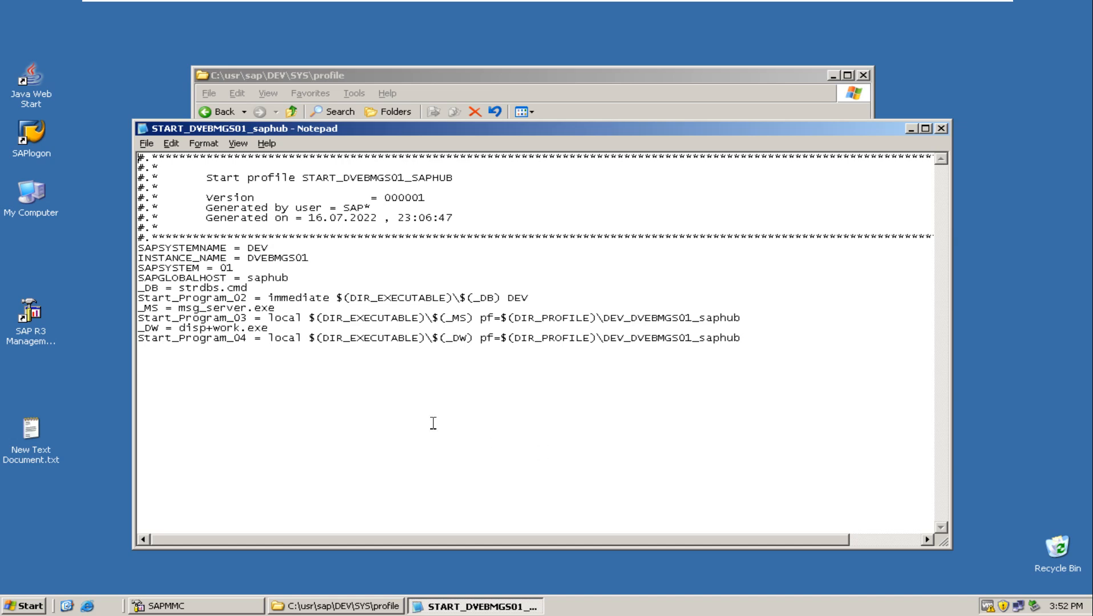
pyautogui.click(140, 288)
pyautogui.write('#')
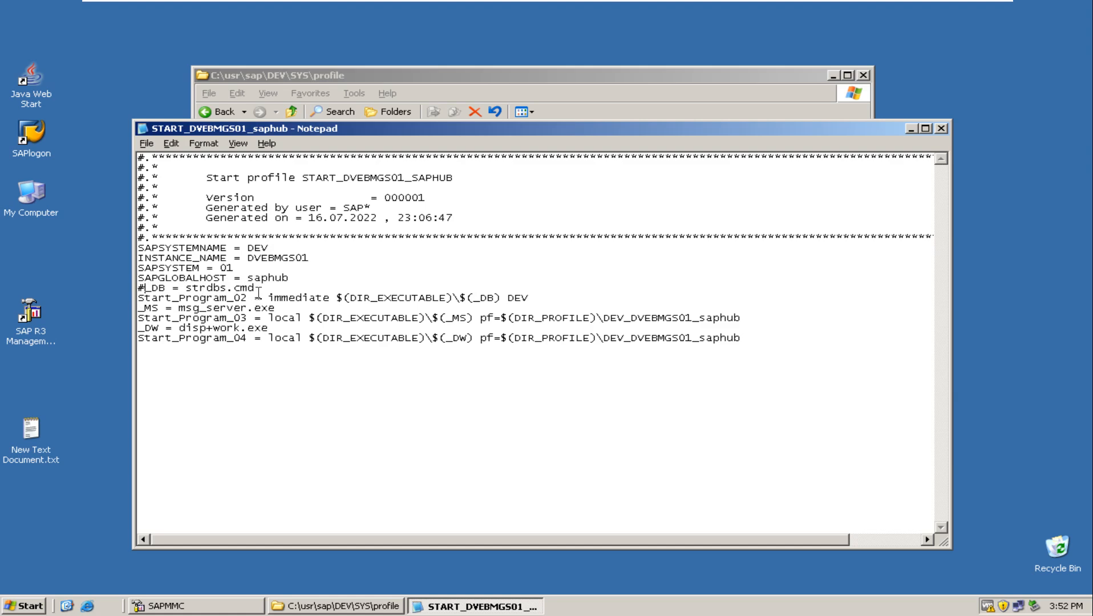
pyautogui.press('BackSpace')
pyautogui.click(941, 129)
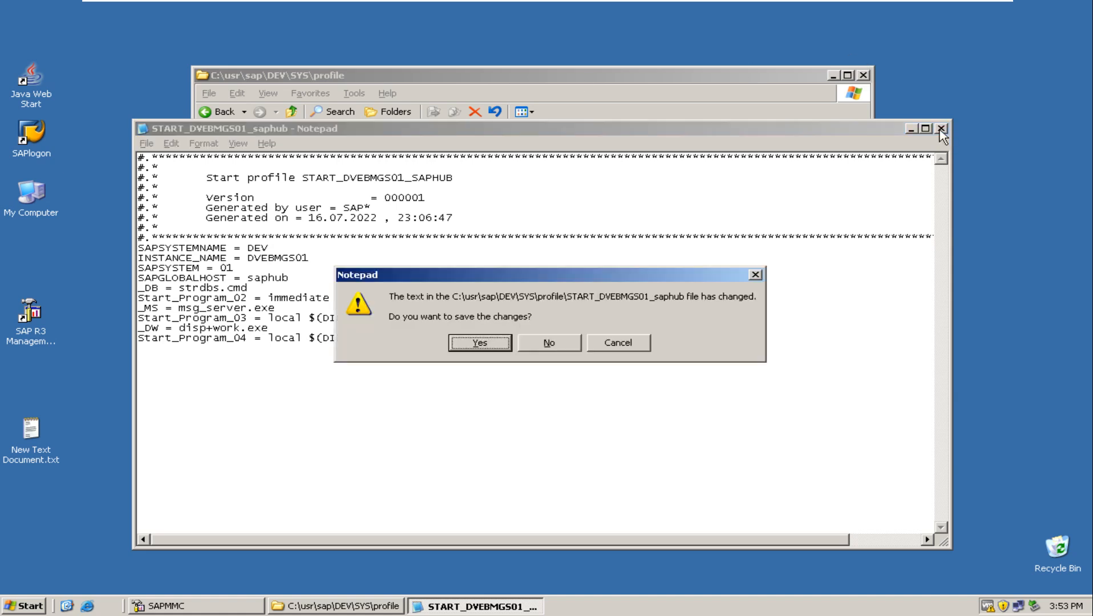
pyautogui.click(551, 343)
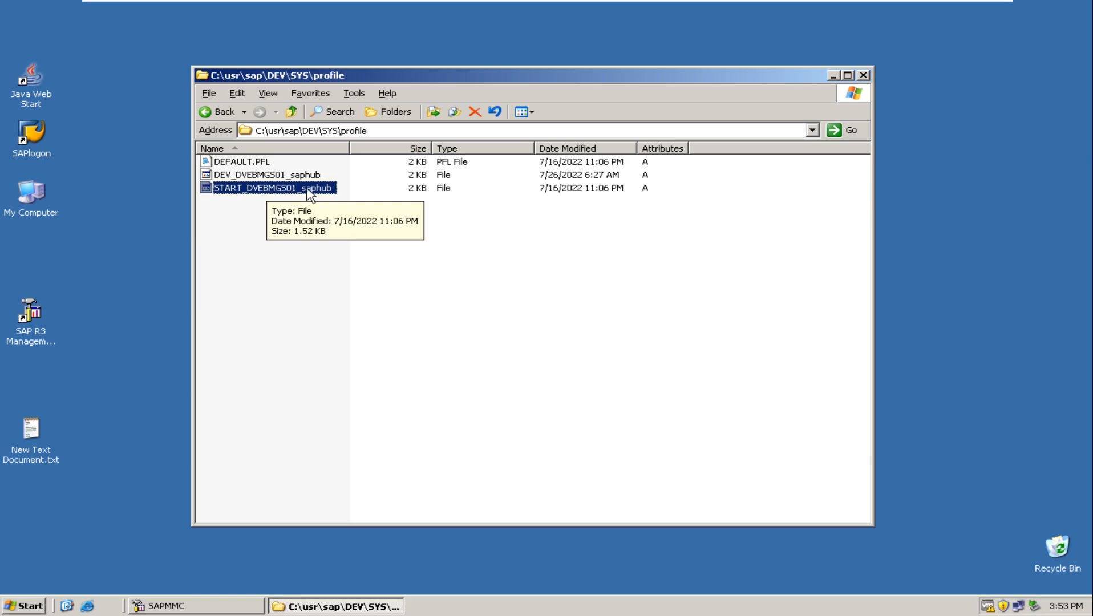
# Point out the default, instance and start profile files in the profile folder, and briefly view START_DVEBMGS01_saphub in Notepad.
pyautogui.click(256, 162)
pyautogui.click(261, 175)
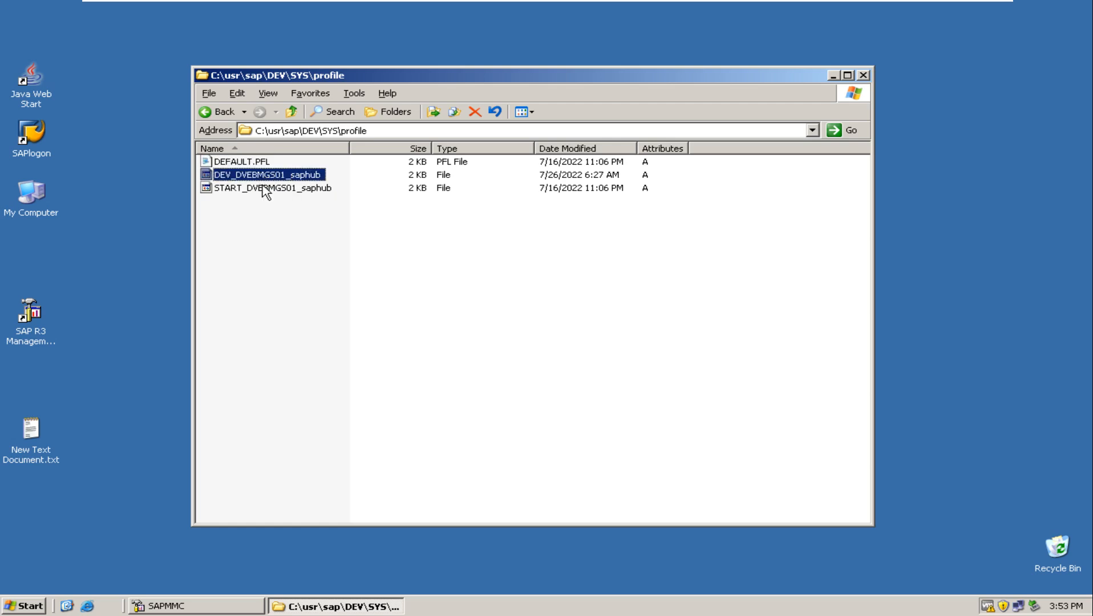
pyautogui.click(264, 190)
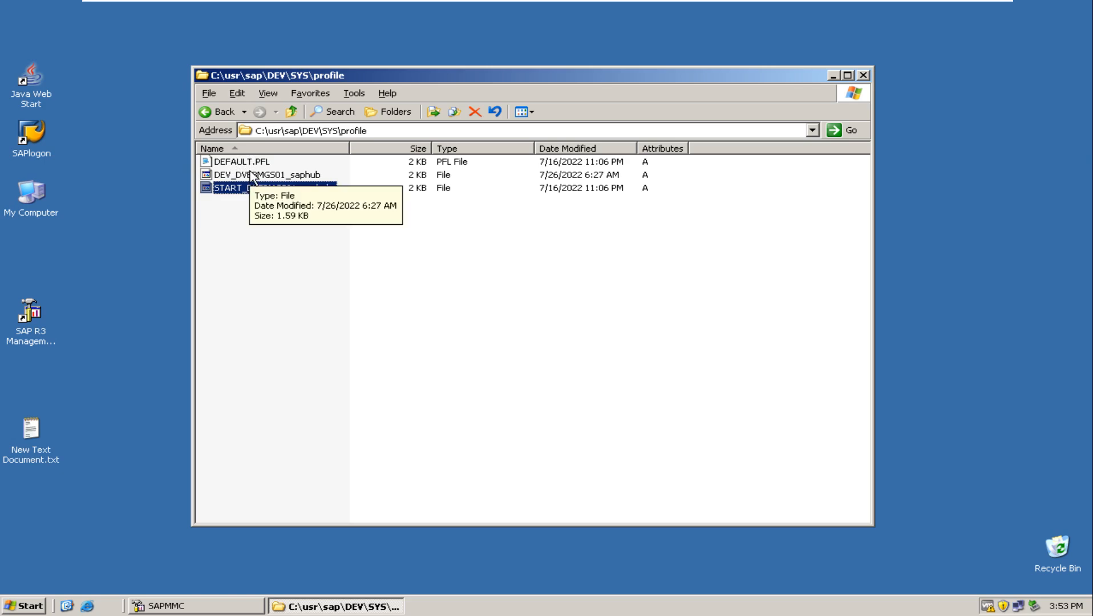
pyautogui.doubleClick(235, 188)
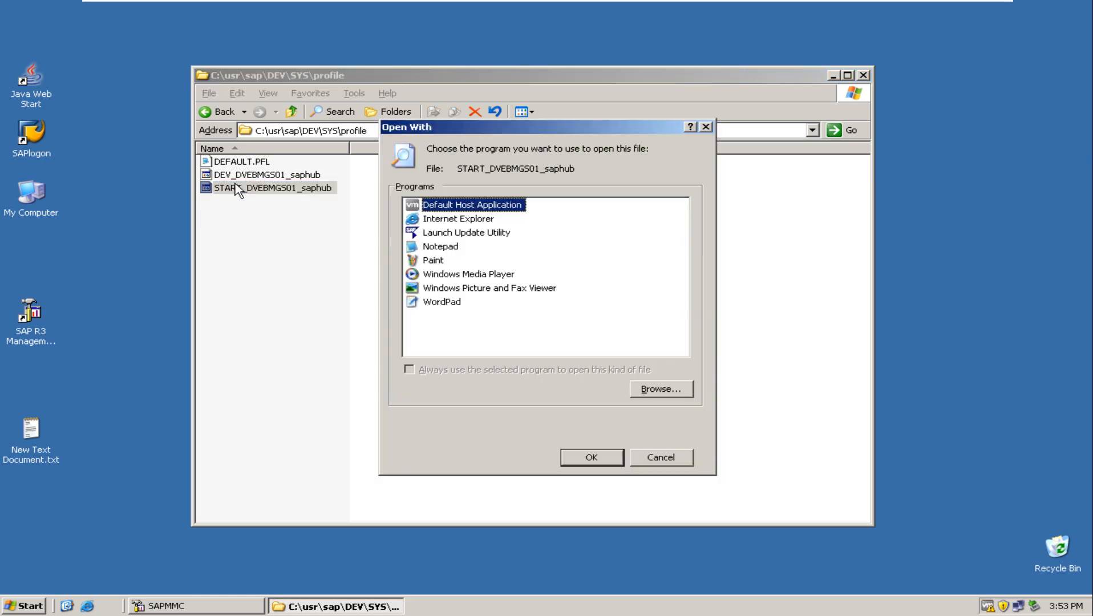
pyautogui.click(447, 247)
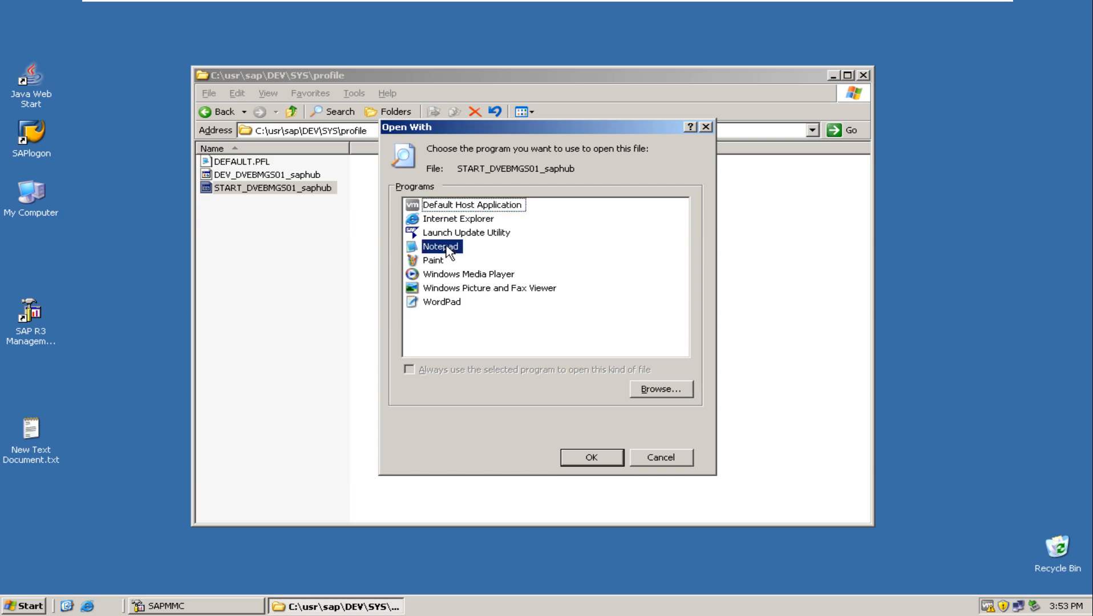
pyautogui.click(588, 458)
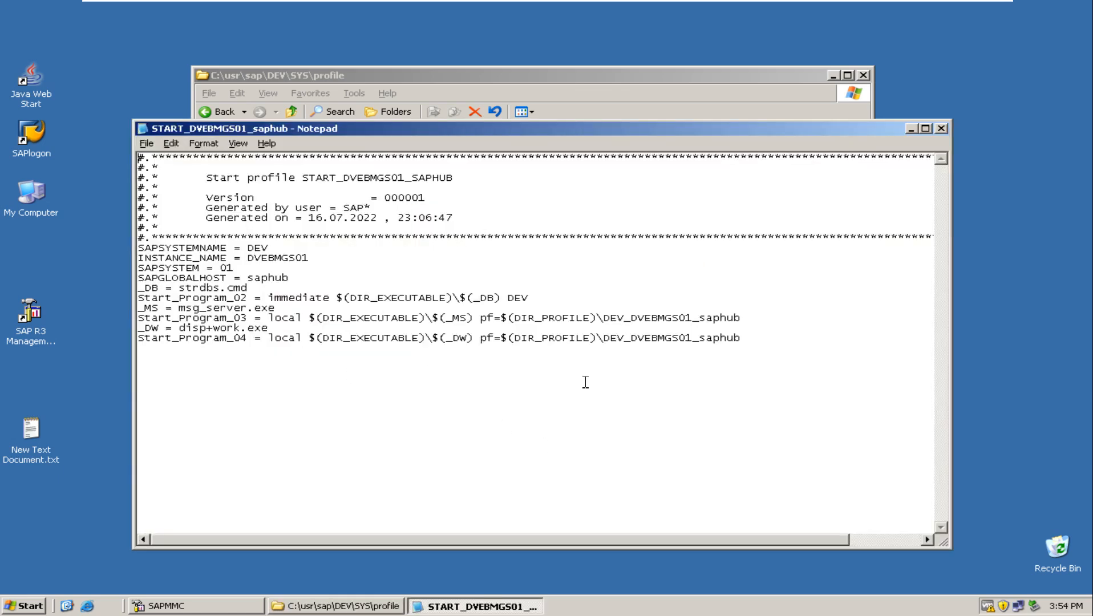
pyautogui.click(941, 128)
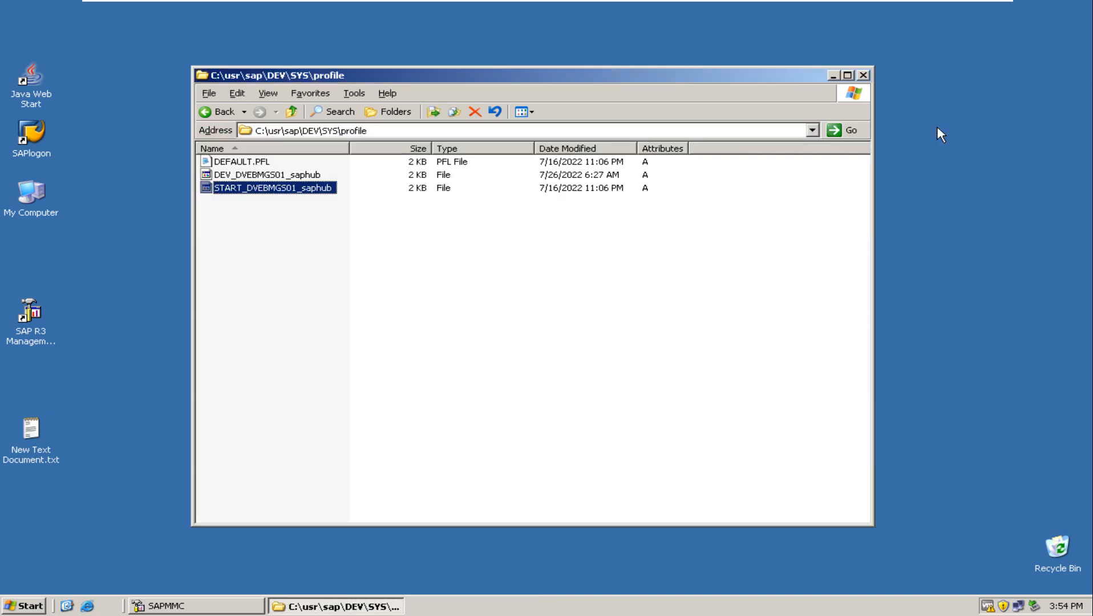
pyautogui.click(296, 174)
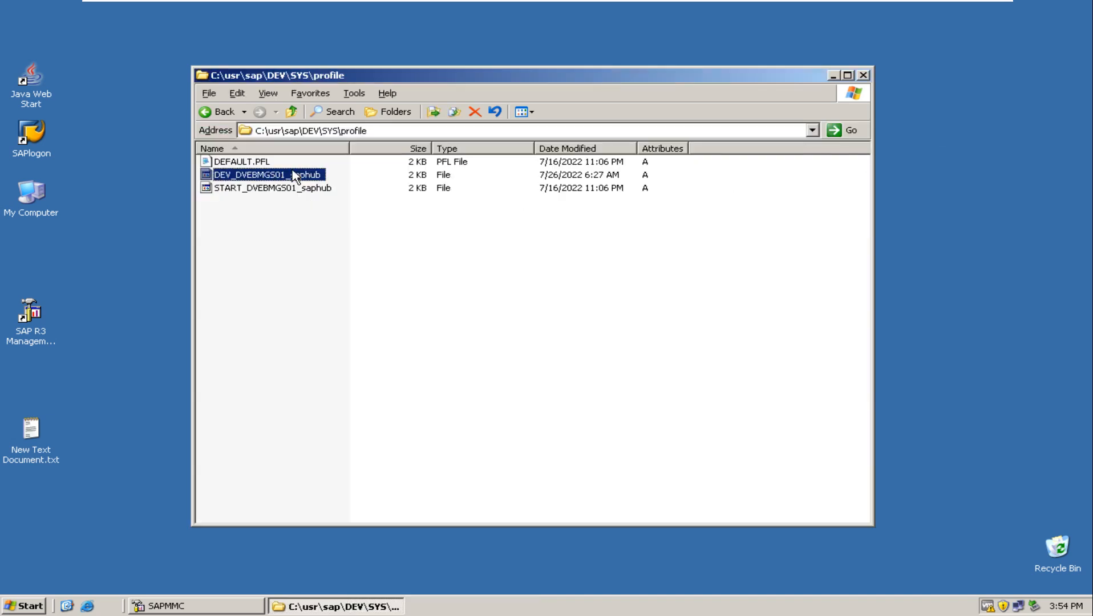
pyautogui.click(257, 165)
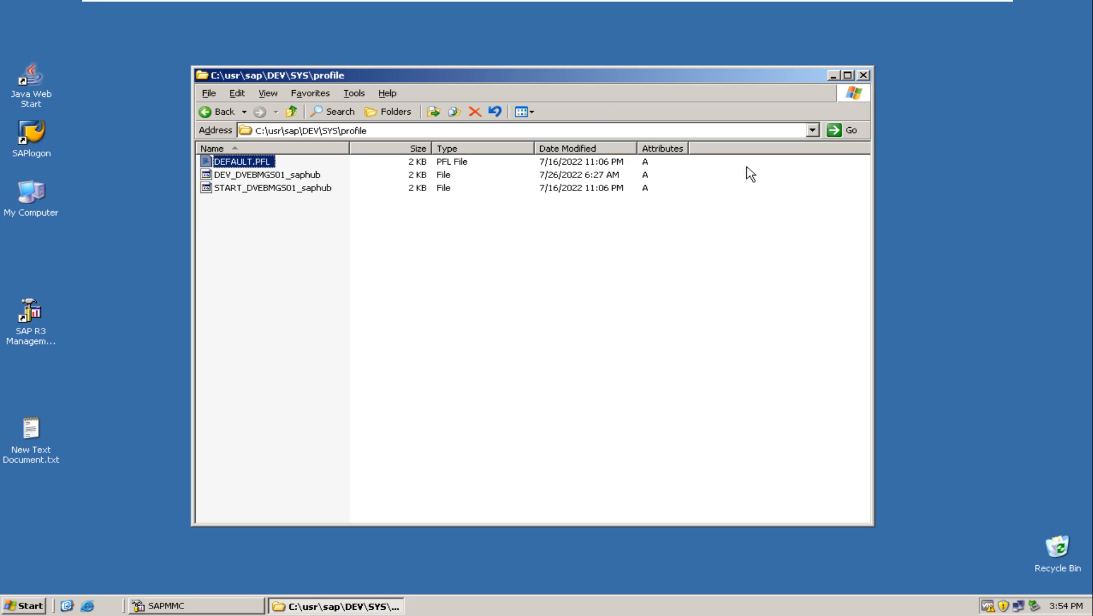
# Close the profile folder, and minimize the virtual machine to return to the Untitled - Paint landscape diagram.
pyautogui.click(864, 75)
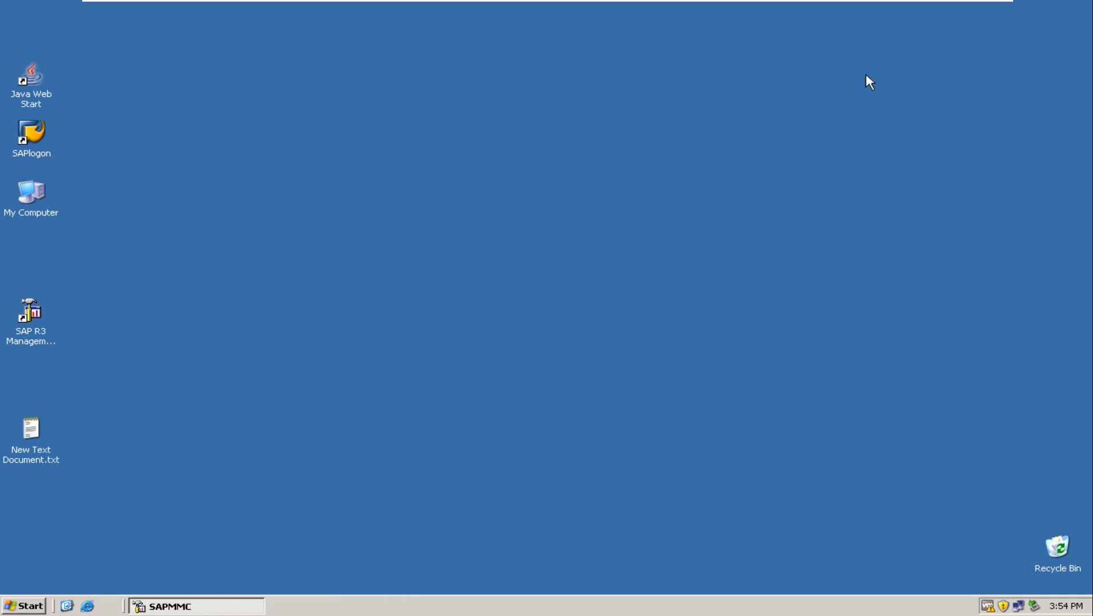
pyautogui.moveTo(472, 3)
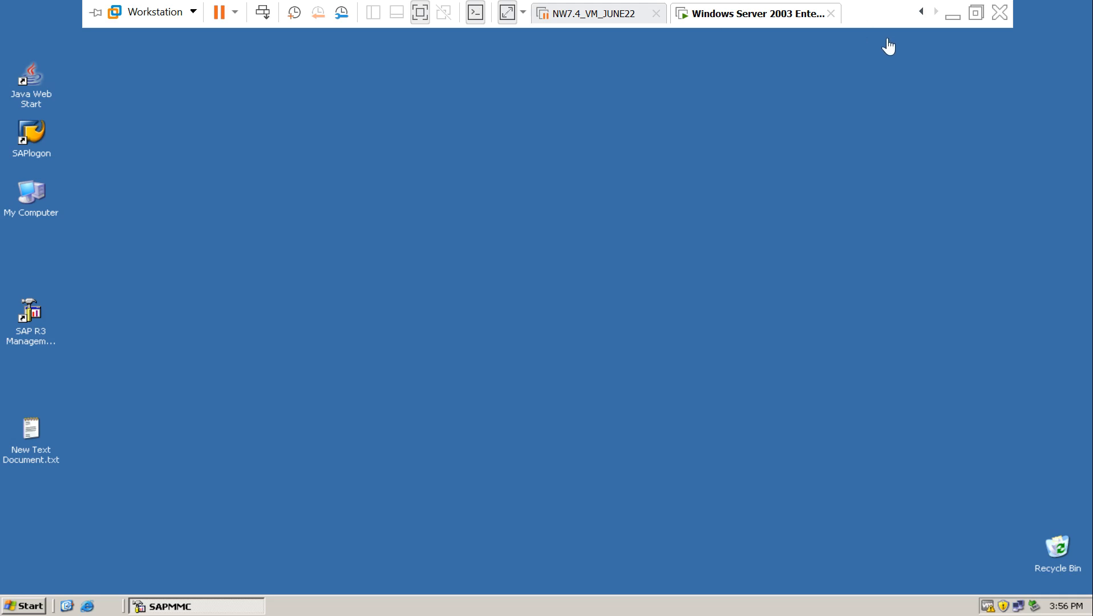
pyautogui.click(954, 12)
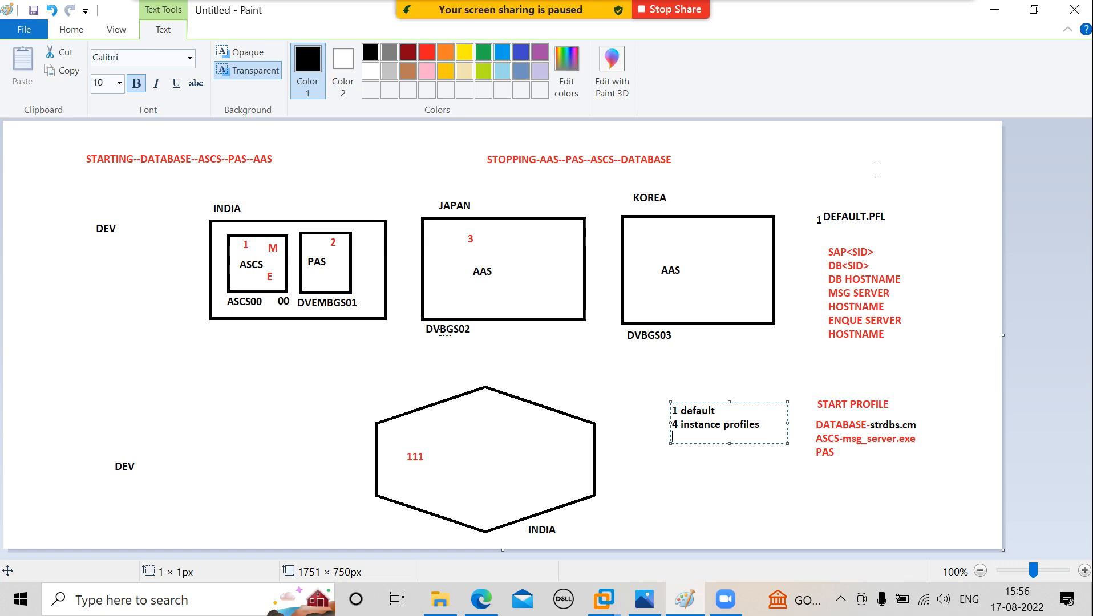
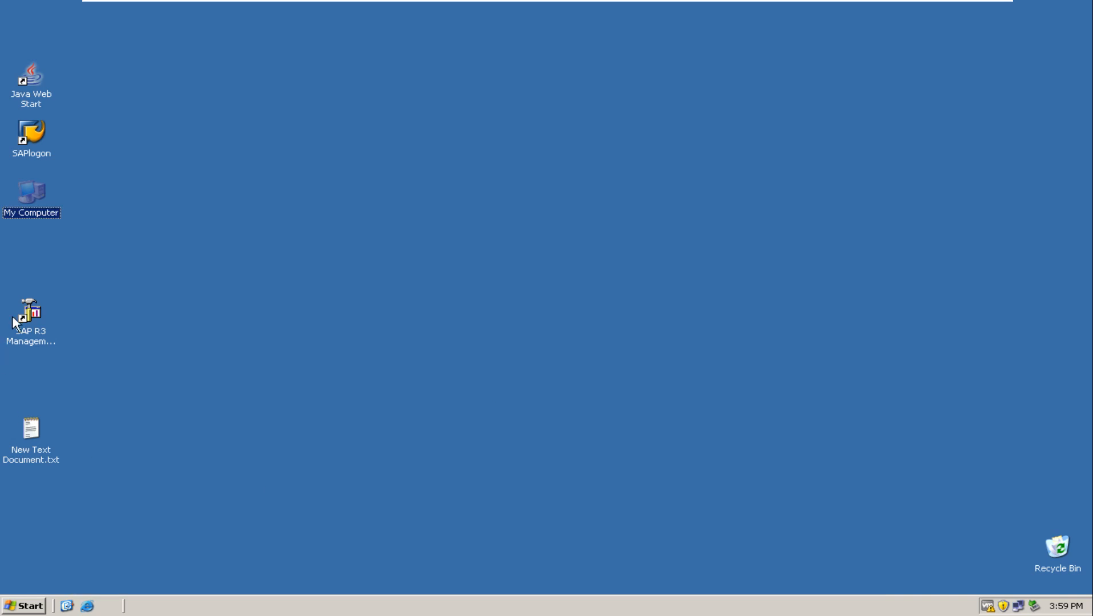
# Browse to C:\usr\sap\DEV\SYS, open its profile folder briefly, and return to the SYS folder.
pyautogui.doubleClick(34, 188)
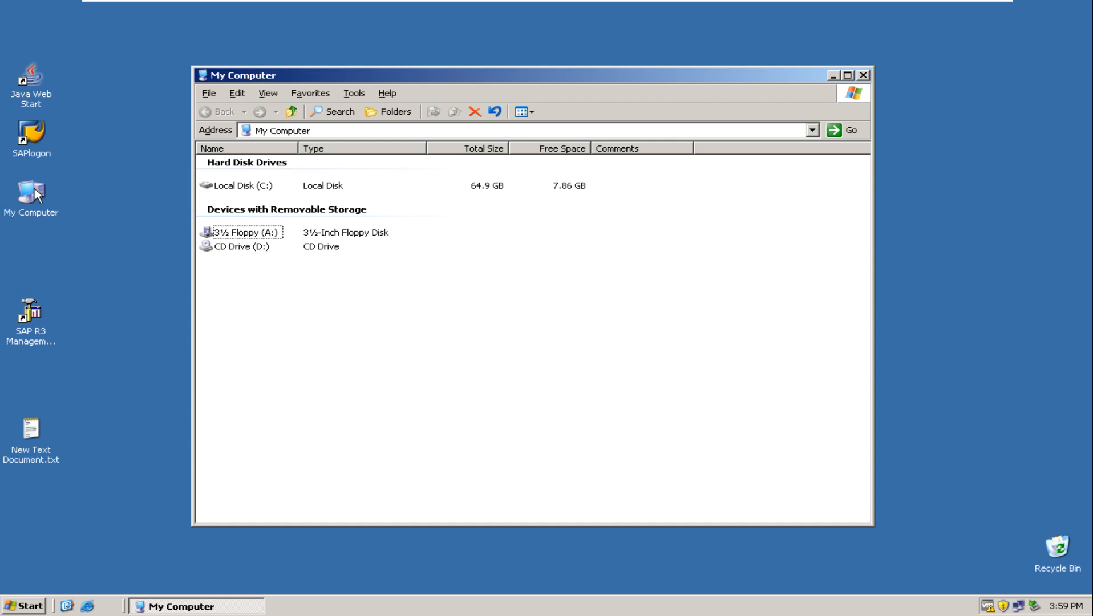
pyautogui.doubleClick(247, 190)
pyautogui.click(223, 280)
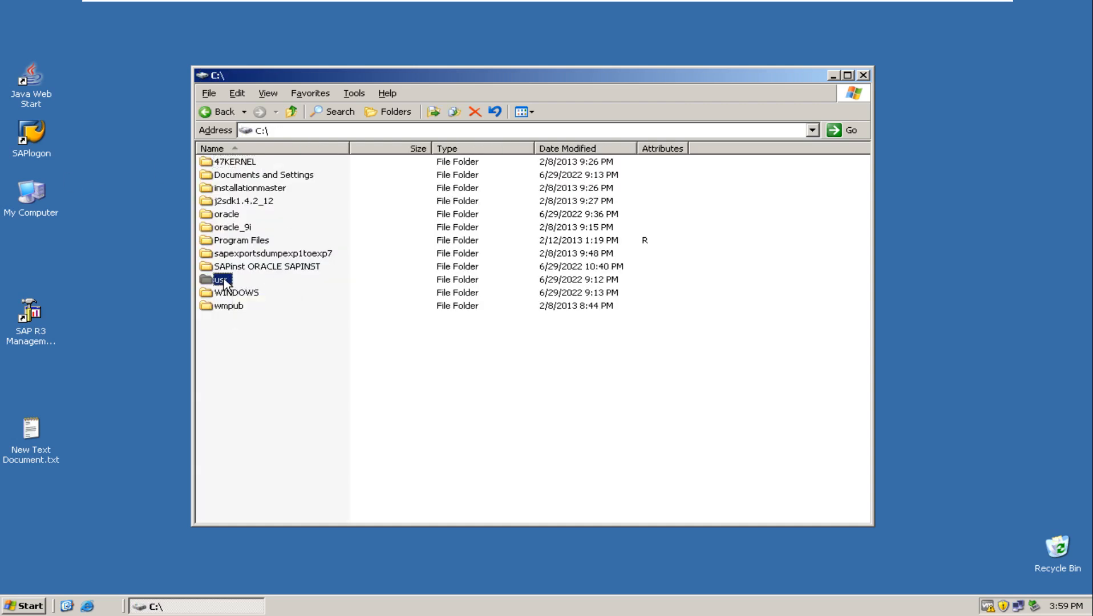
pyautogui.doubleClick(224, 280)
pyautogui.doubleClick(226, 165)
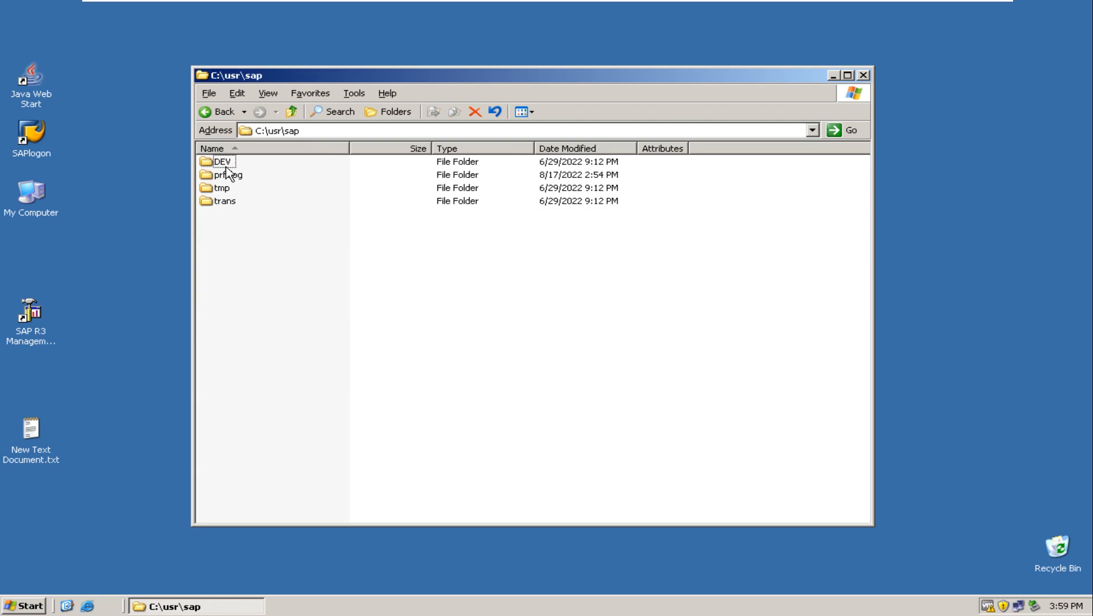
pyautogui.doubleClick(224, 163)
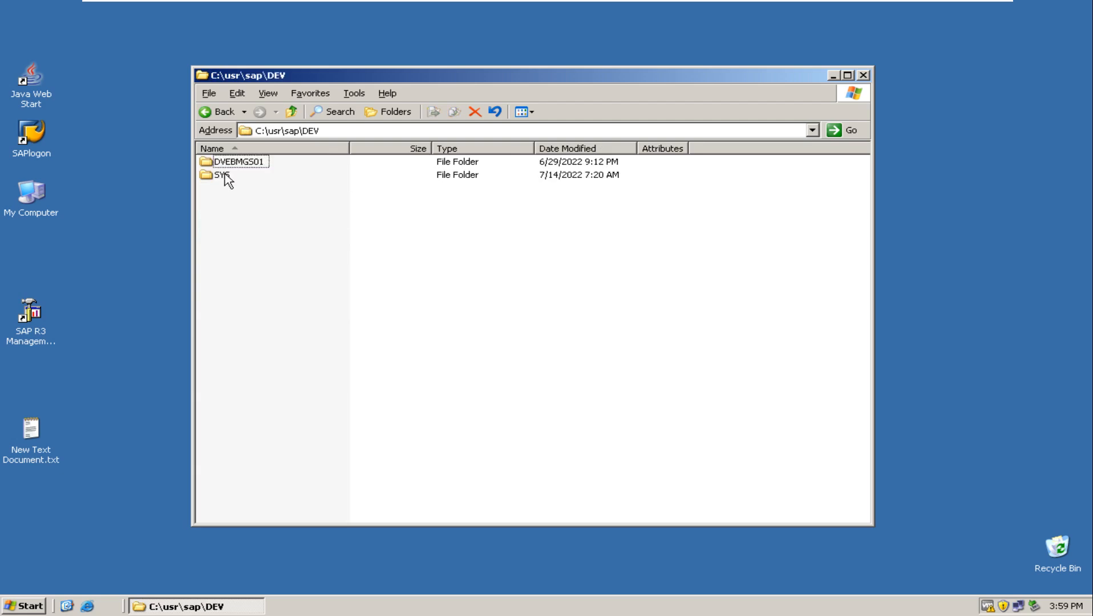
pyautogui.doubleClick(228, 179)
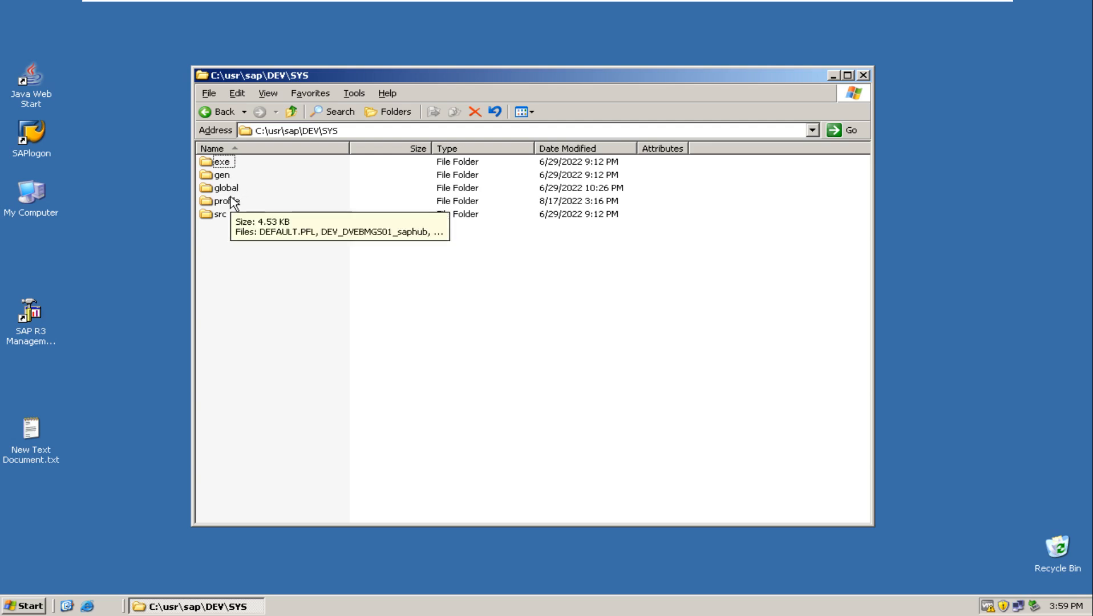
pyautogui.doubleClick(233, 202)
pyautogui.click(222, 112)
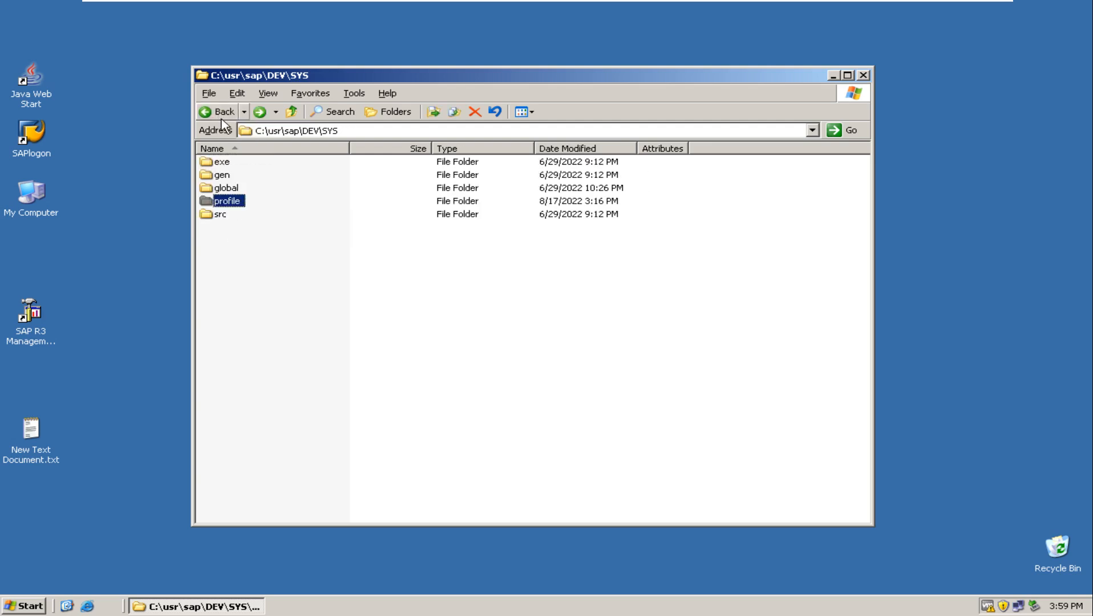
# Move the profile folder from C:\usr\sap\DEV\SYS to the desktop and close the SYS folder window.
pyautogui.rightClick(231, 199)
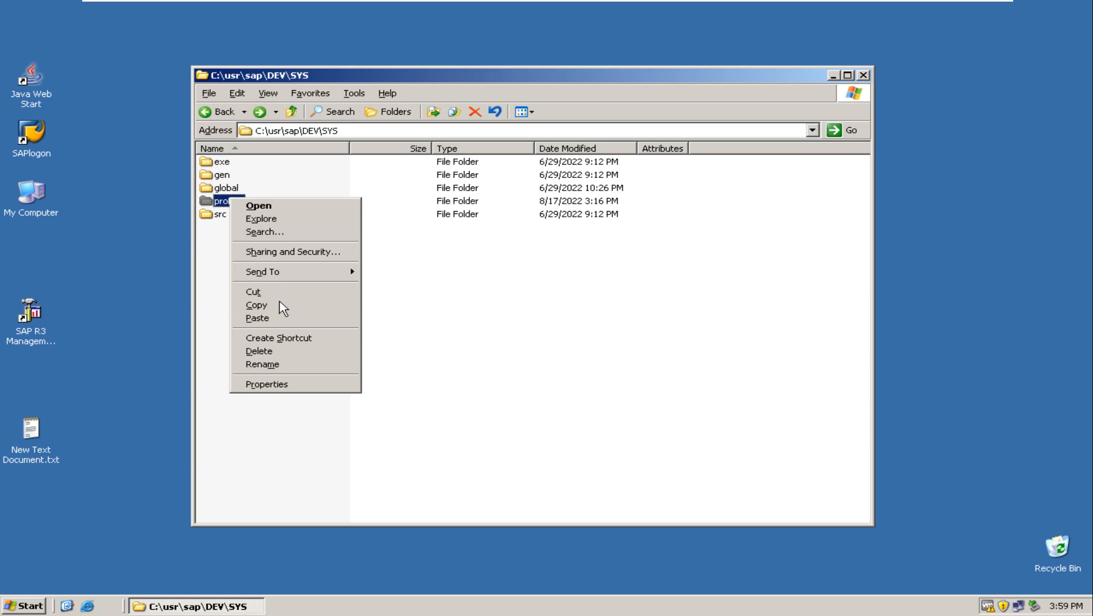
pyautogui.click(283, 296)
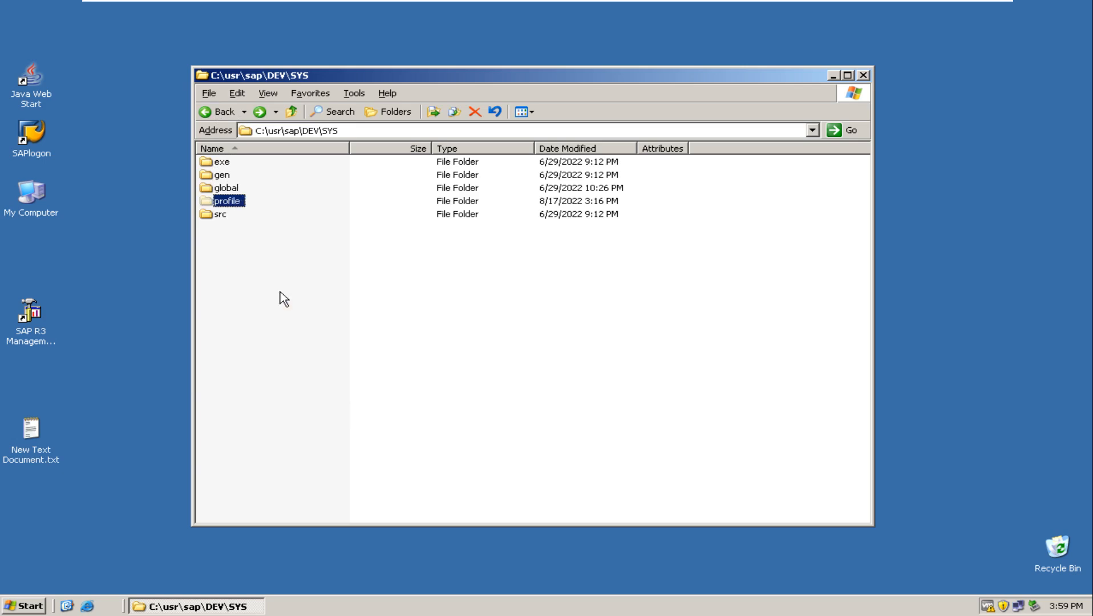
pyautogui.click(137, 292)
pyautogui.hotkey('ctrl', 'v')
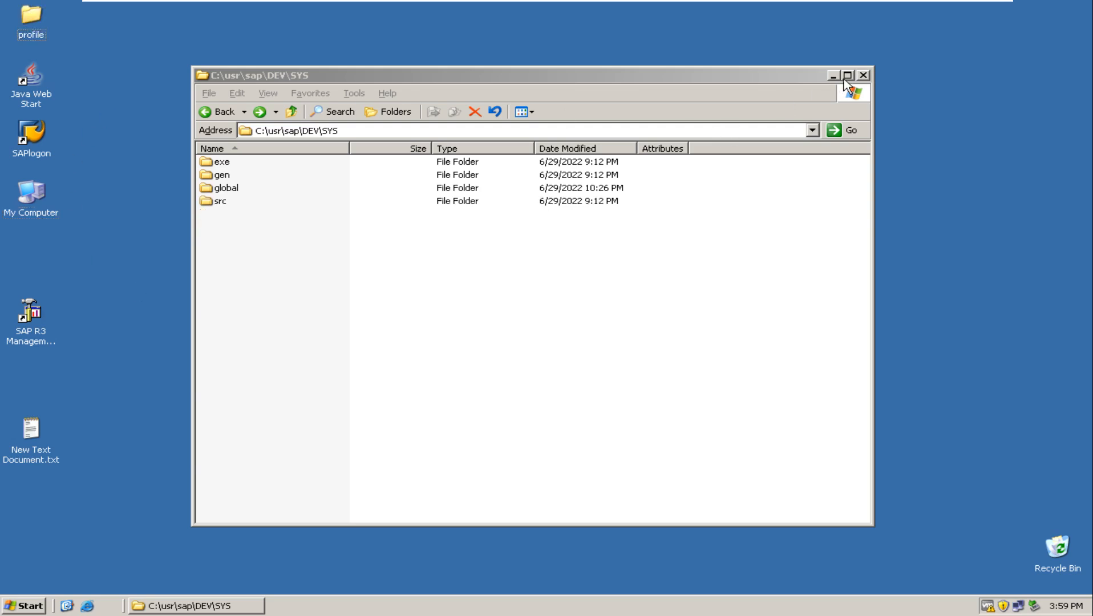
pyautogui.click(863, 75)
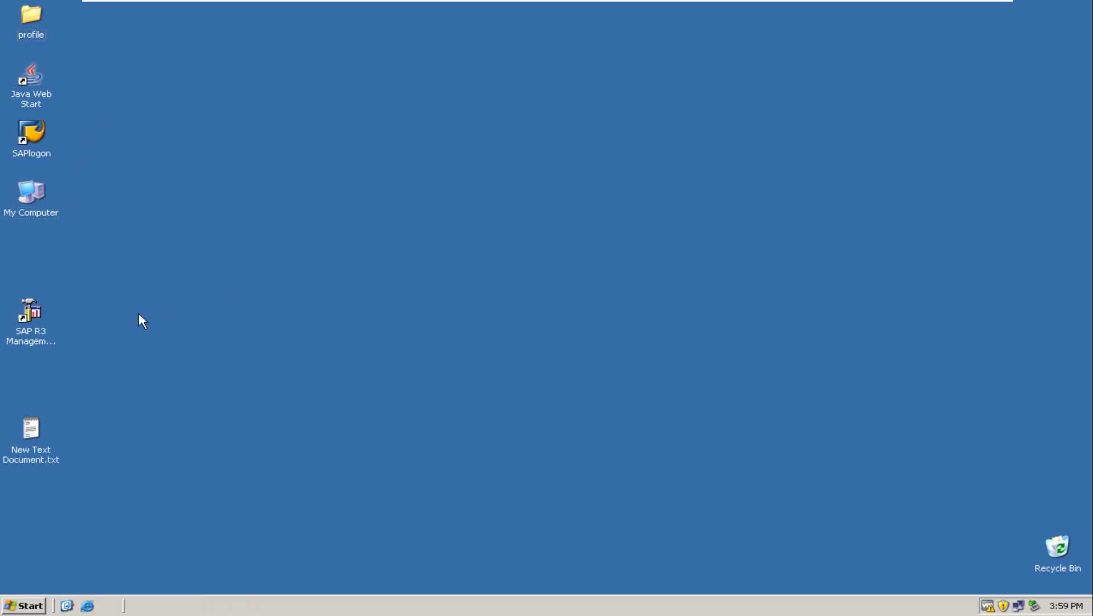
# Open the SAP R3 Management Console, expand SAP R/3 Systems down to DEV, and refresh its instance status.
pyautogui.doubleClick(39, 322)
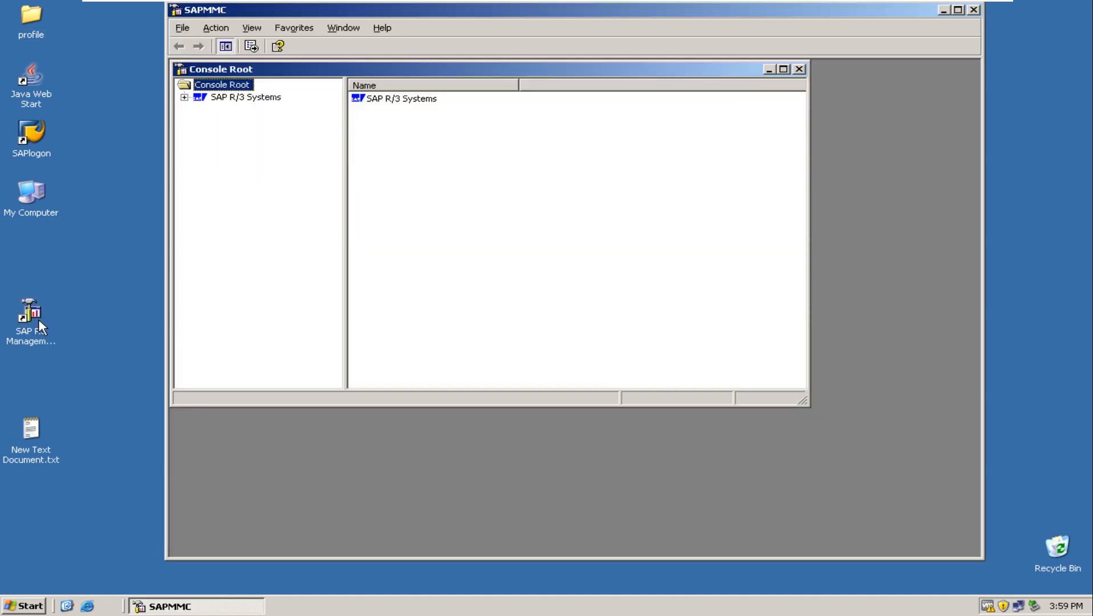
pyautogui.click(184, 97)
pyautogui.click(200, 110)
pyautogui.click(234, 109)
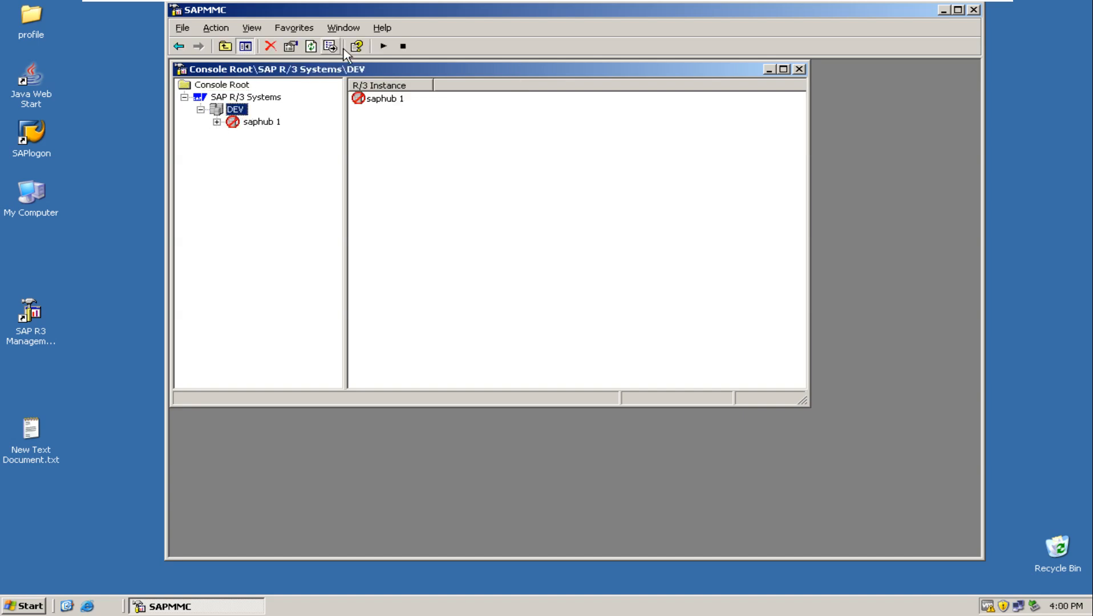
pyautogui.click(315, 46)
pyautogui.click(315, 46)
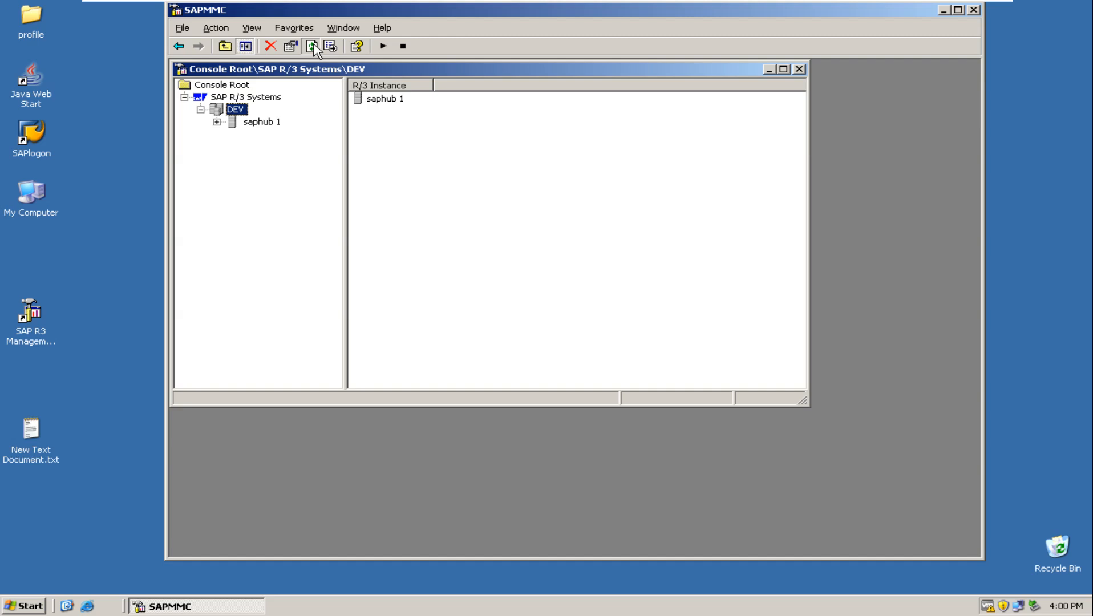
# Check the refreshed Process List of saphub 1, and briefly view the contents of the desktop profile folder.
pyautogui.click(216, 121)
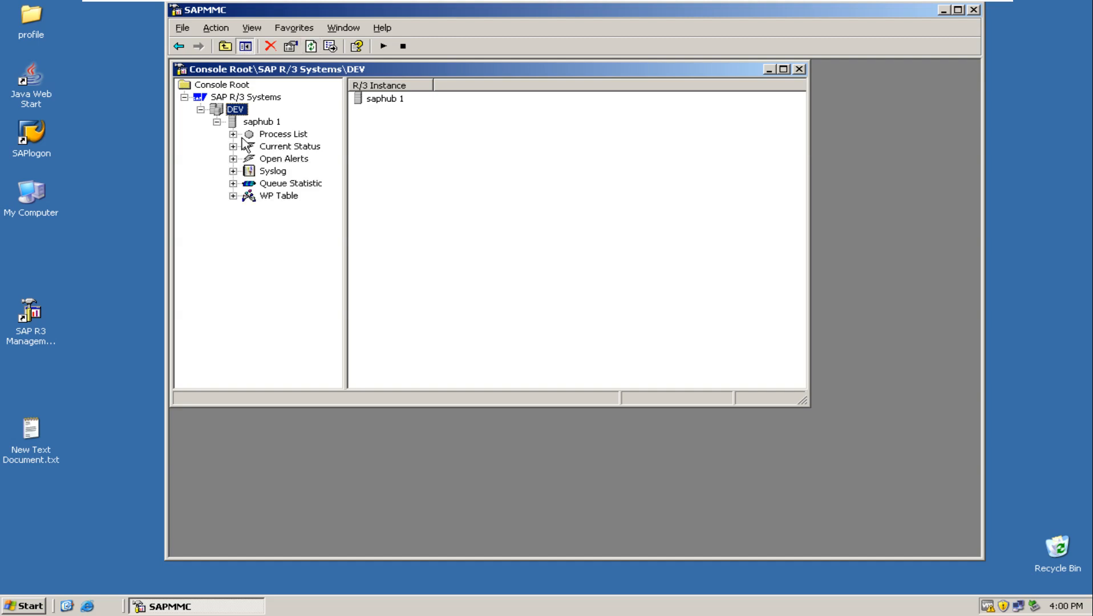
pyautogui.click(270, 136)
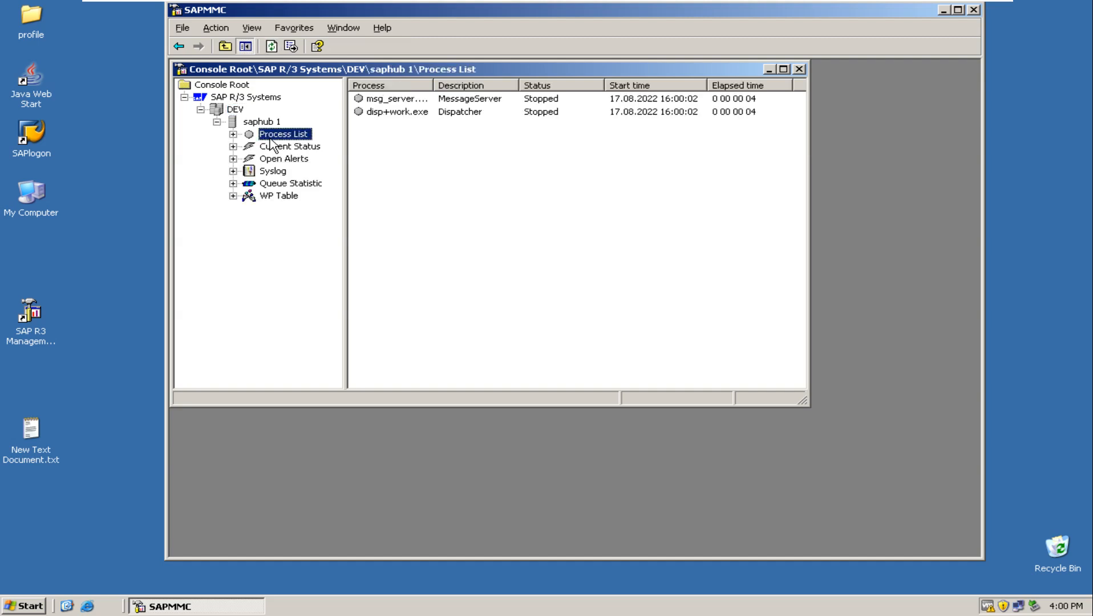
pyautogui.click(273, 46)
pyautogui.doubleClick(37, 17)
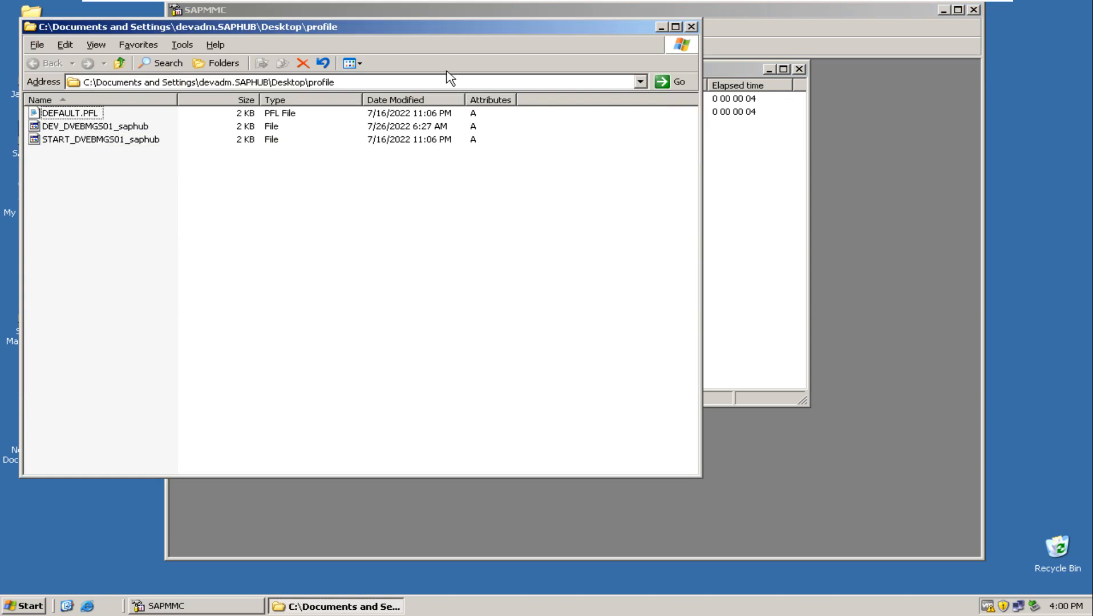
pyautogui.click(692, 27)
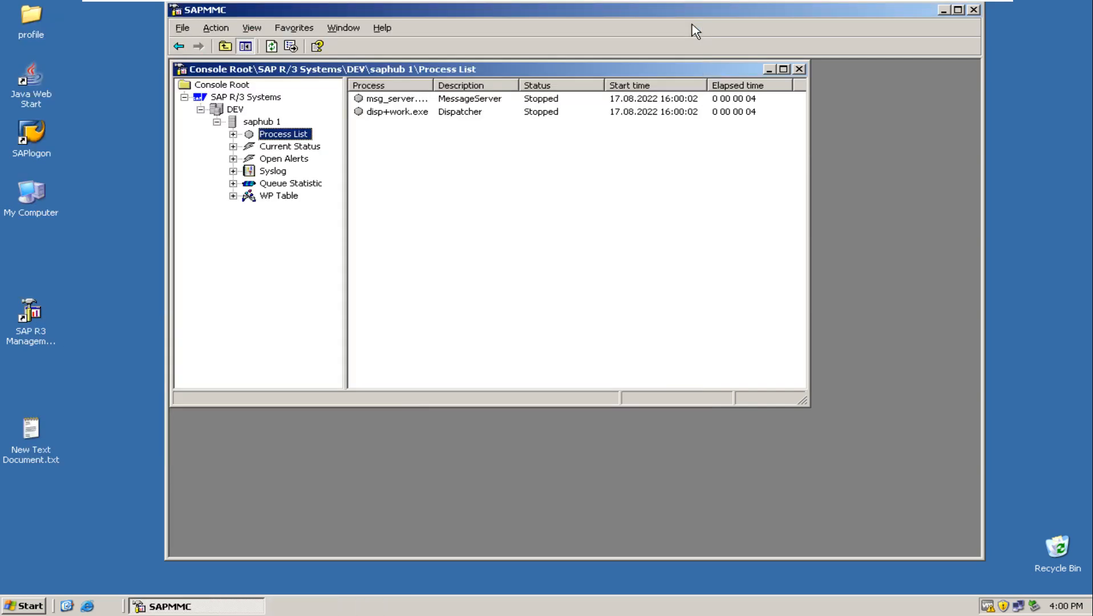
# Run services.msc to open the Windows services list and show it in Standard view.
pyautogui.click(28, 608)
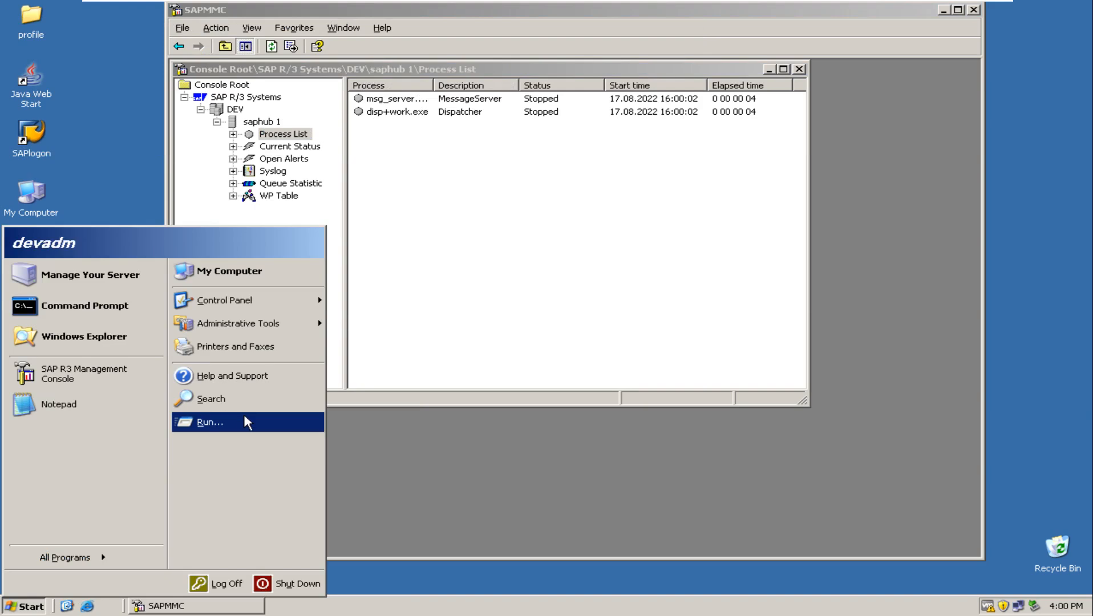
pyautogui.click(525, 498)
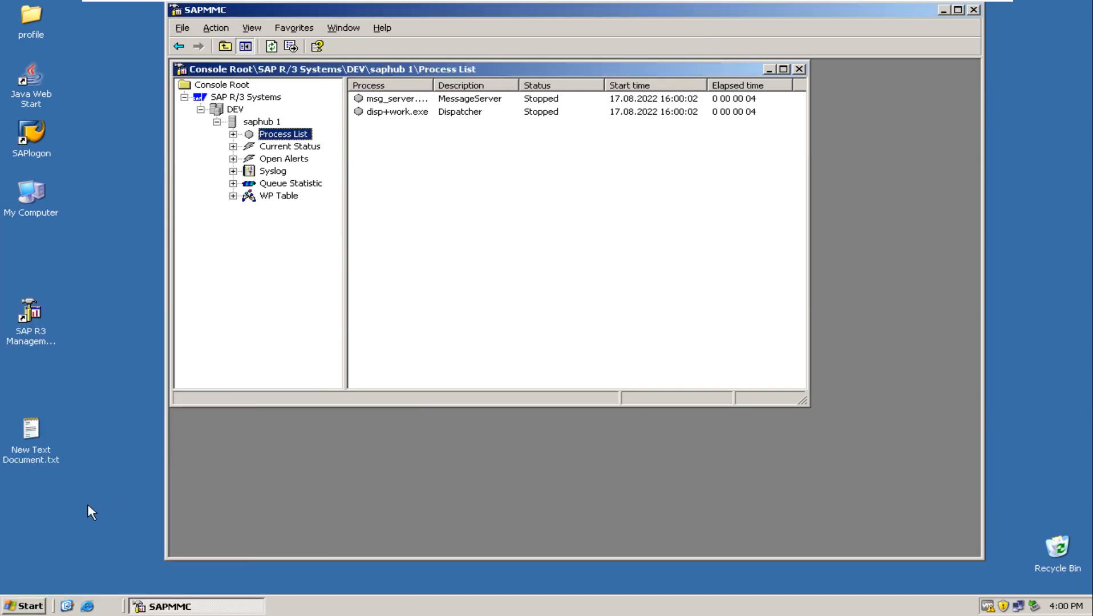
pyautogui.click(25, 609)
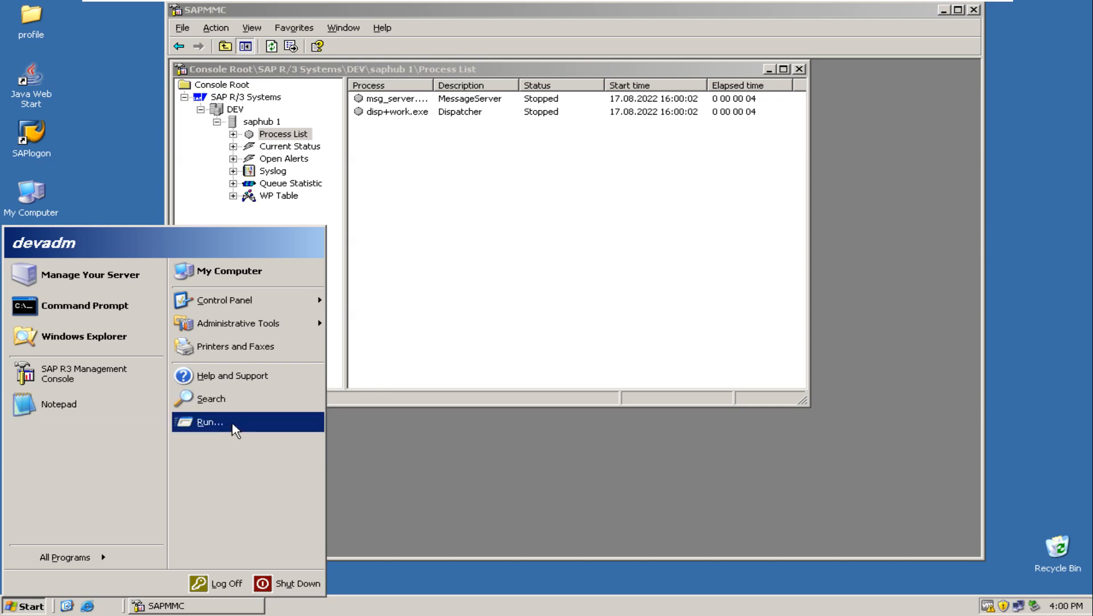
pyautogui.click(234, 431)
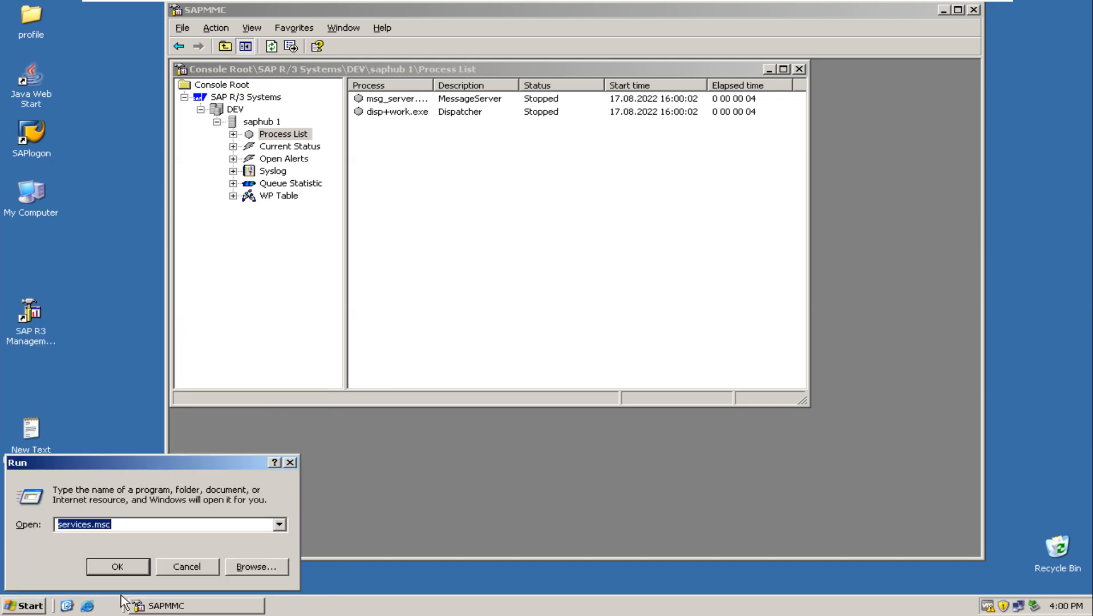
pyautogui.click(133, 572)
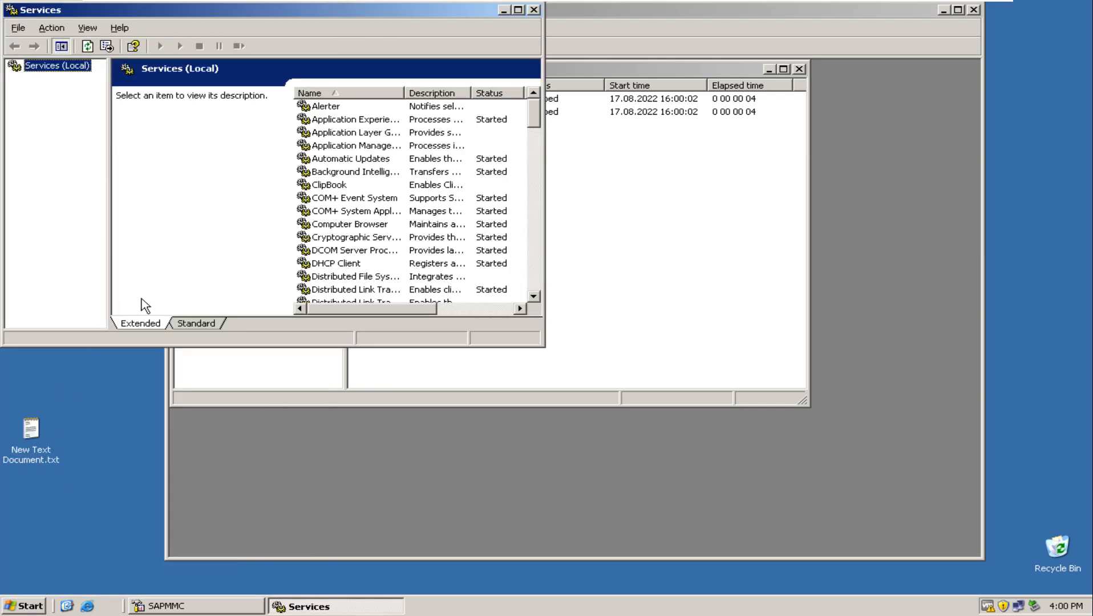
pyautogui.click(190, 325)
# Find the Oracle services in the list and select OracleServiceDEV to check its status.
pyautogui.click(181, 292)
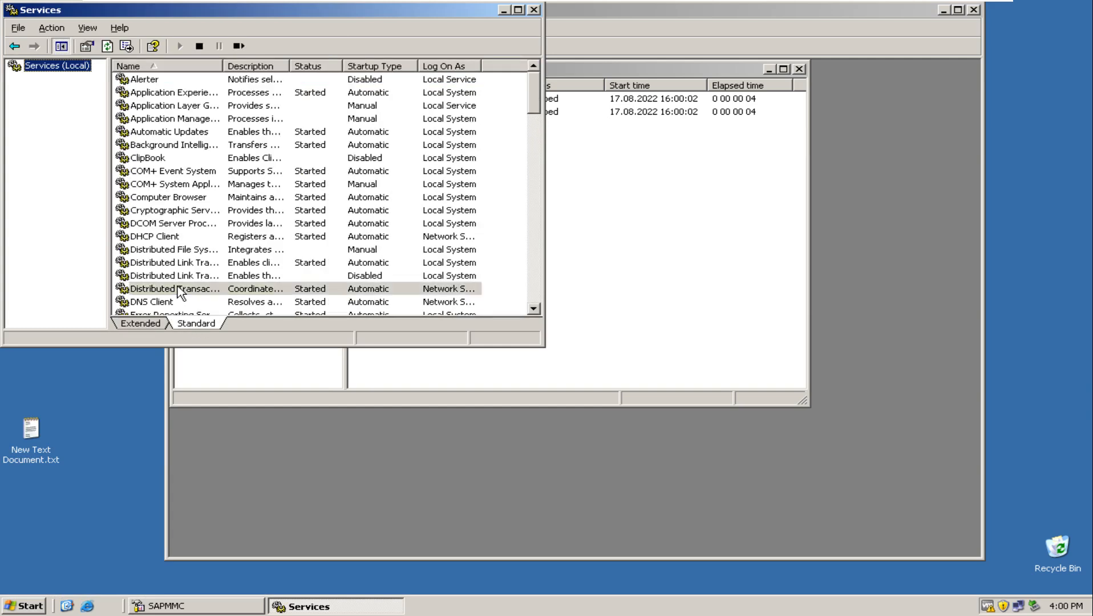
pyautogui.press('o')
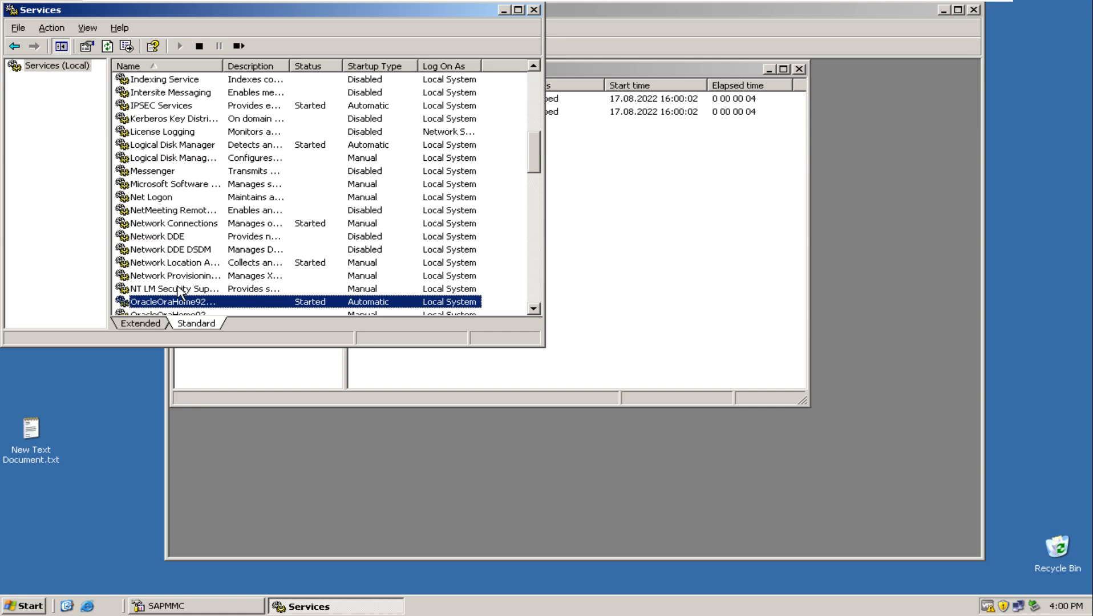
pyautogui.click(534, 309)
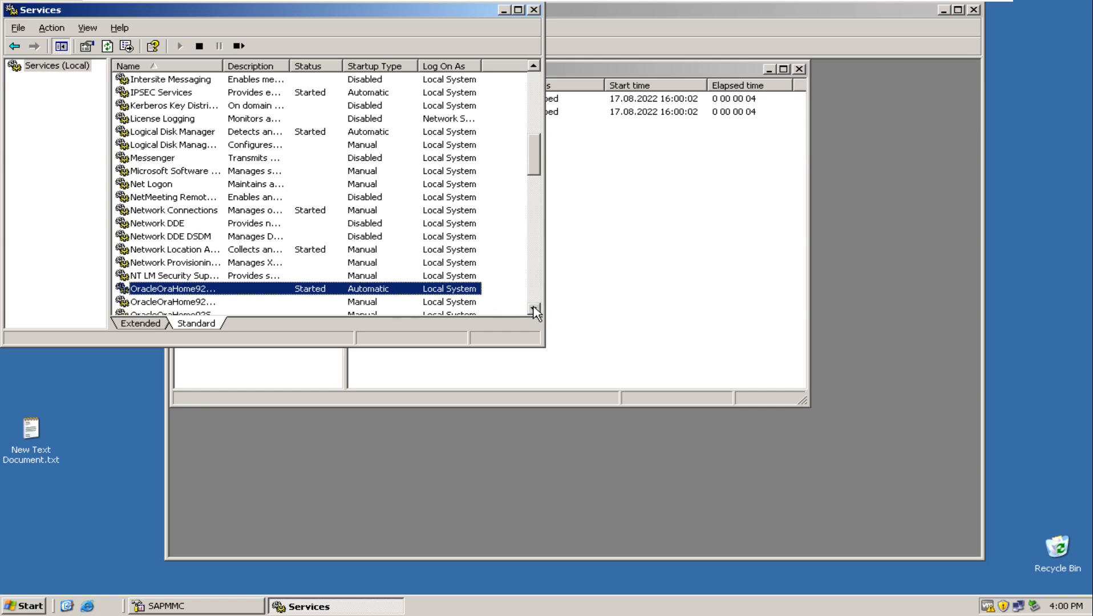
pyautogui.click(534, 309)
pyautogui.click(534, 309)
pyautogui.click(534, 309)
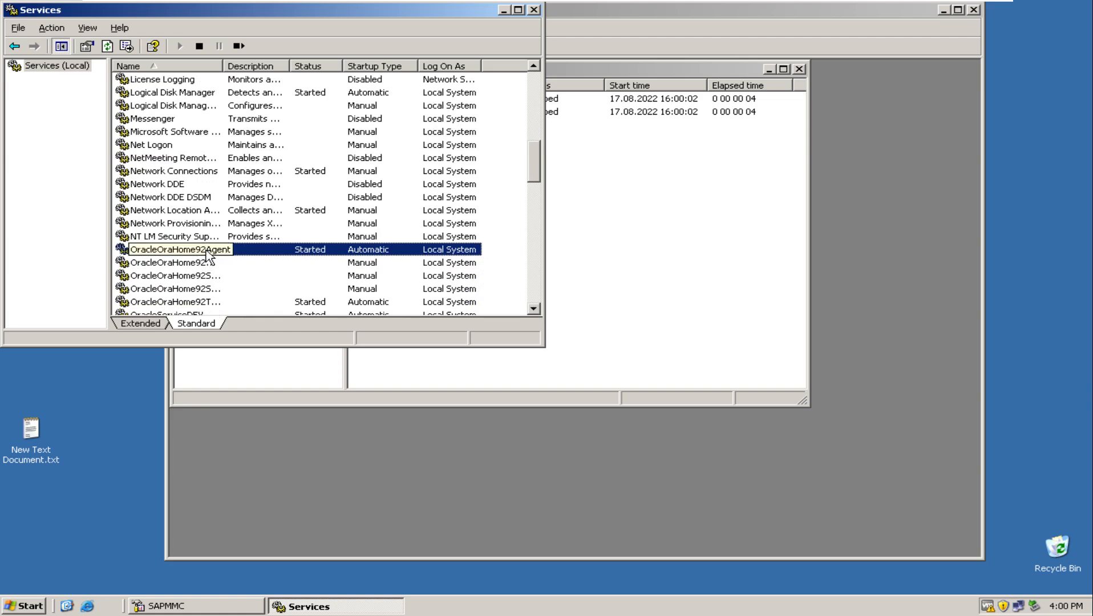
pyautogui.click(534, 309)
pyautogui.click(201, 302)
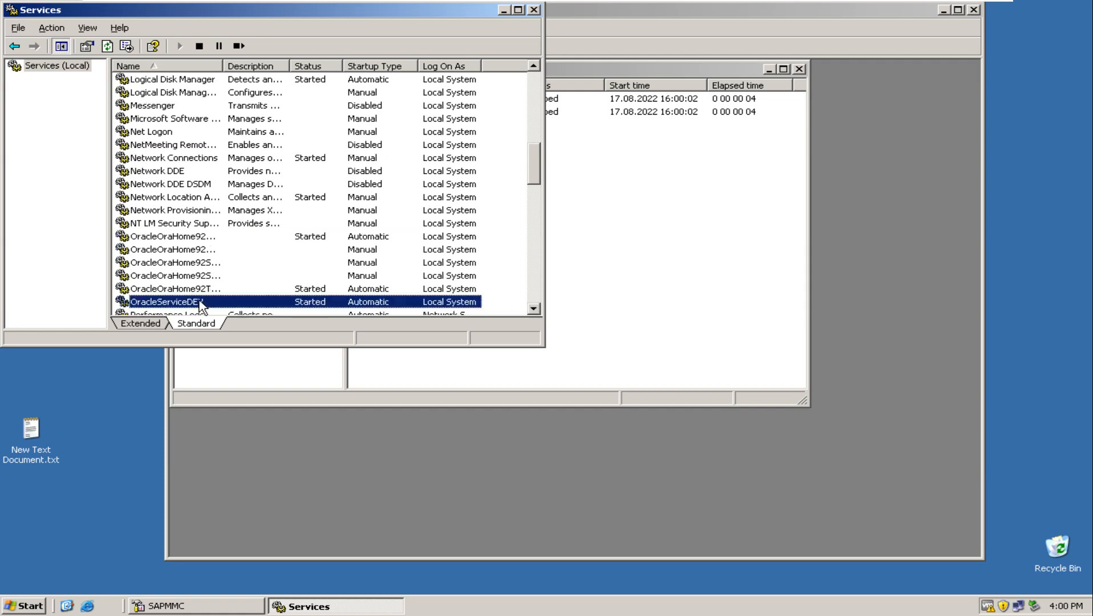
# Locate the SAPDEV_01 and SAPOSCOL services, check their status, and close the services list.
pyautogui.click(183, 171)
pyautogui.press('s')
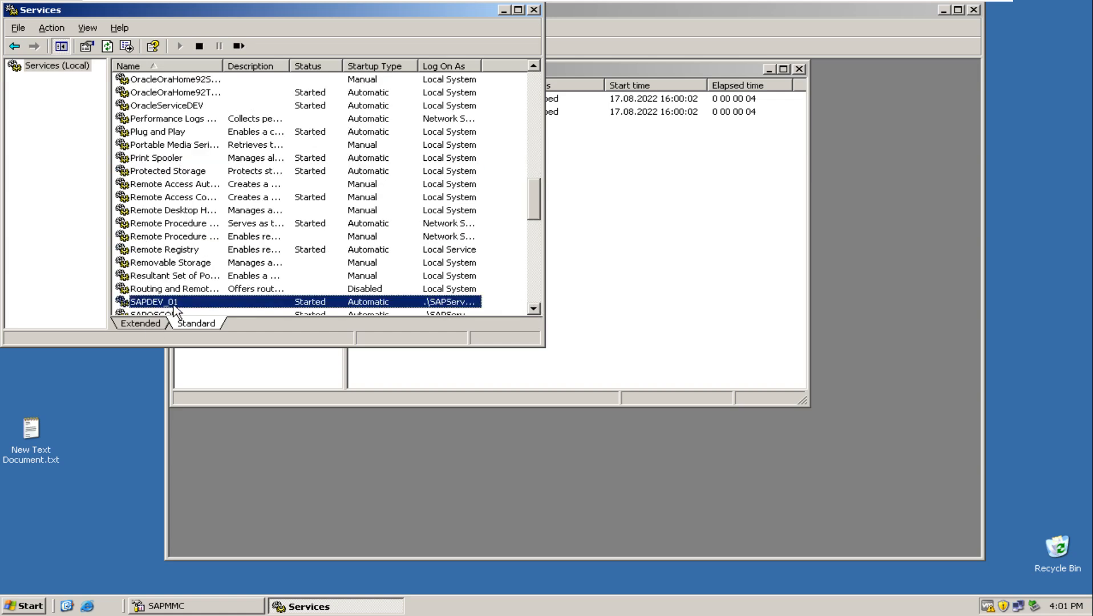
pyautogui.click(534, 308)
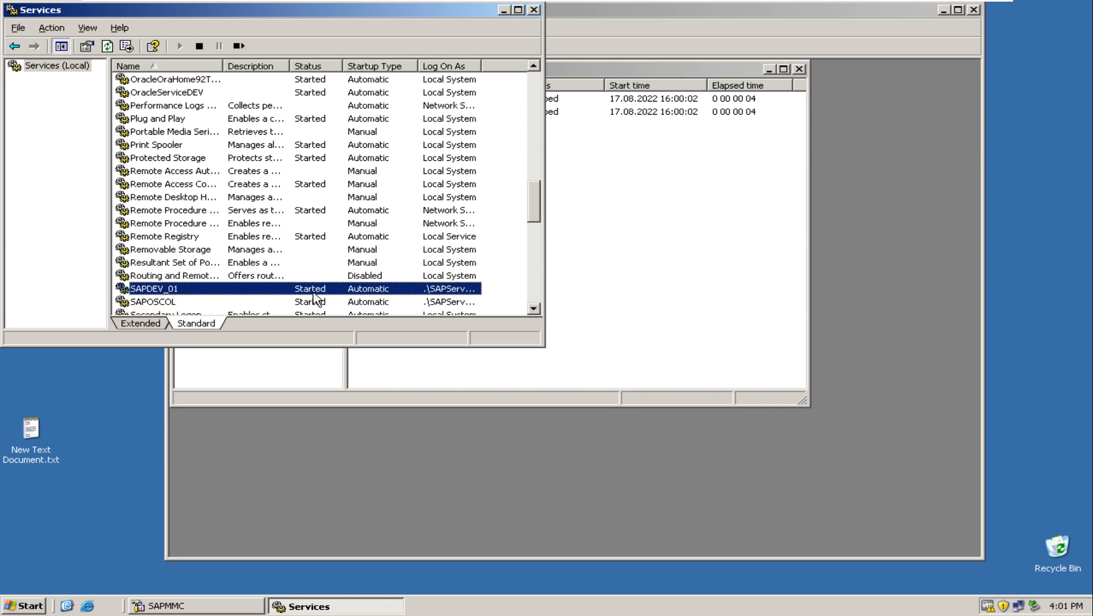
pyautogui.click(534, 10)
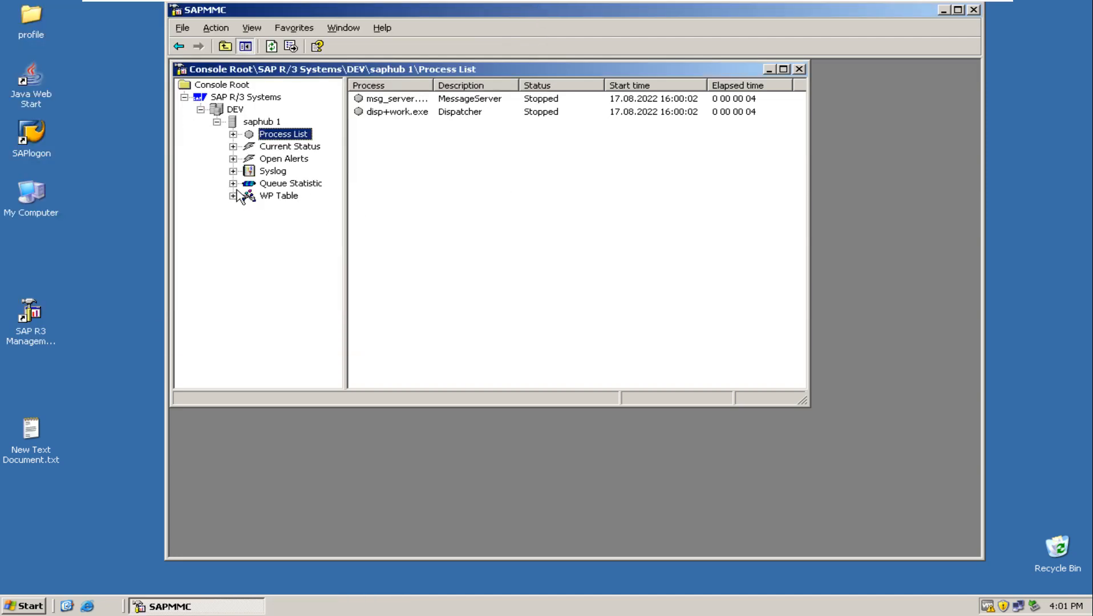
# Move the profile folder from the desktop back into C:\usr\sap\DEV\SYS and close the folder window.
pyautogui.rightClick(35, 18)
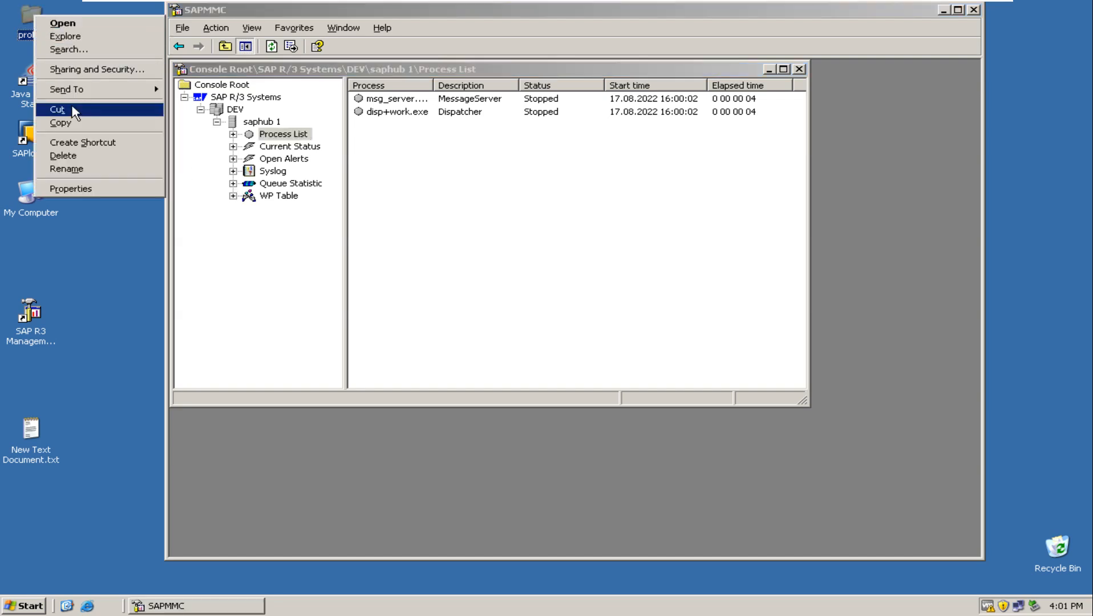
pyautogui.click(62, 109)
pyautogui.doubleClick(33, 198)
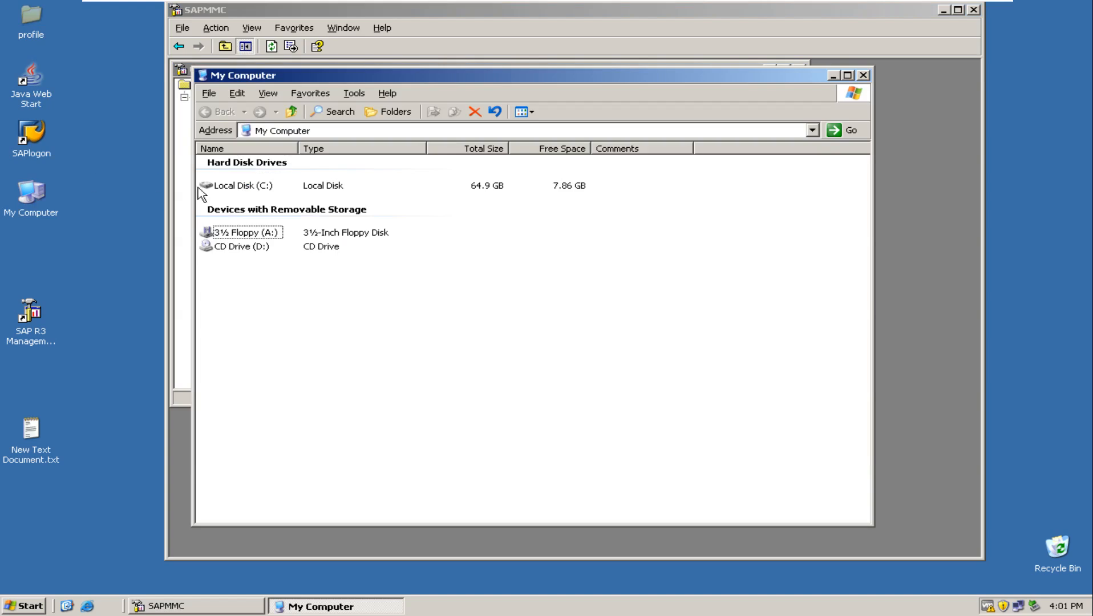
pyautogui.doubleClick(225, 188)
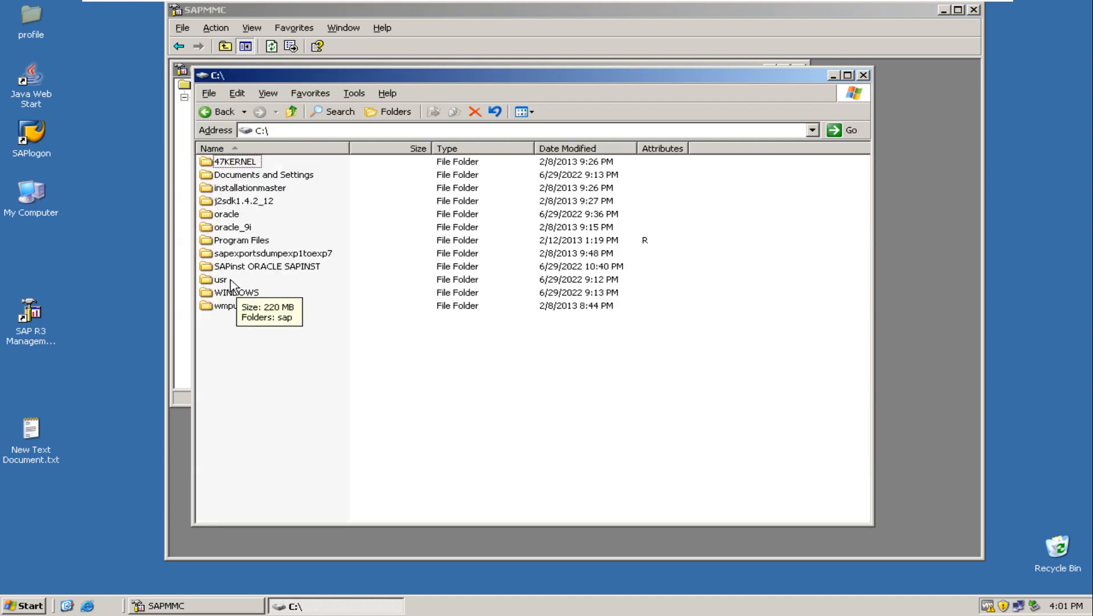
pyautogui.doubleClick(230, 280)
pyautogui.doubleClick(227, 162)
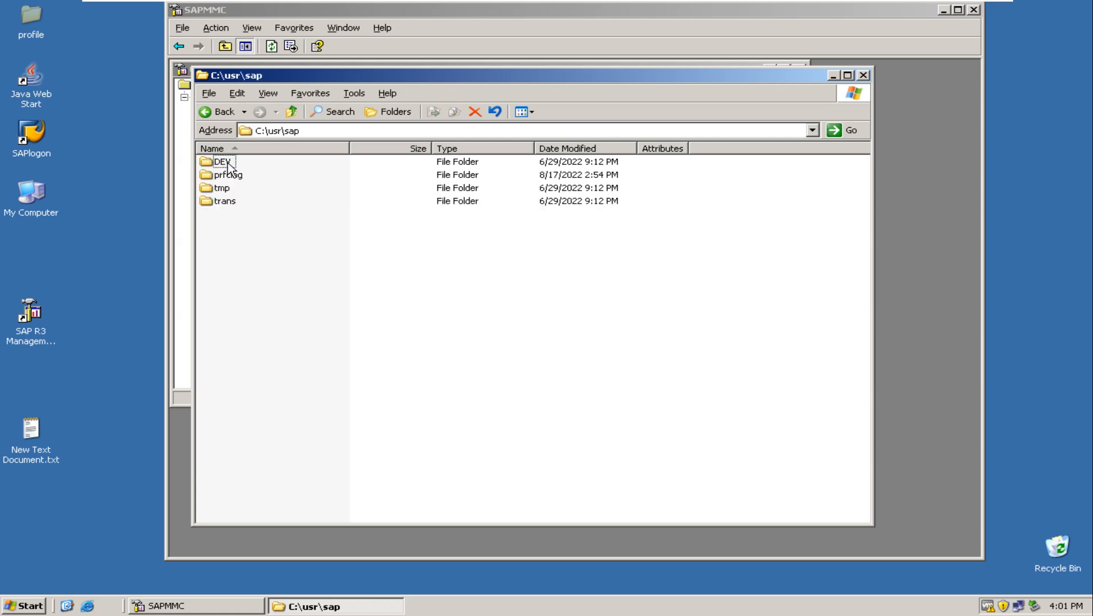
pyautogui.doubleClick(228, 164)
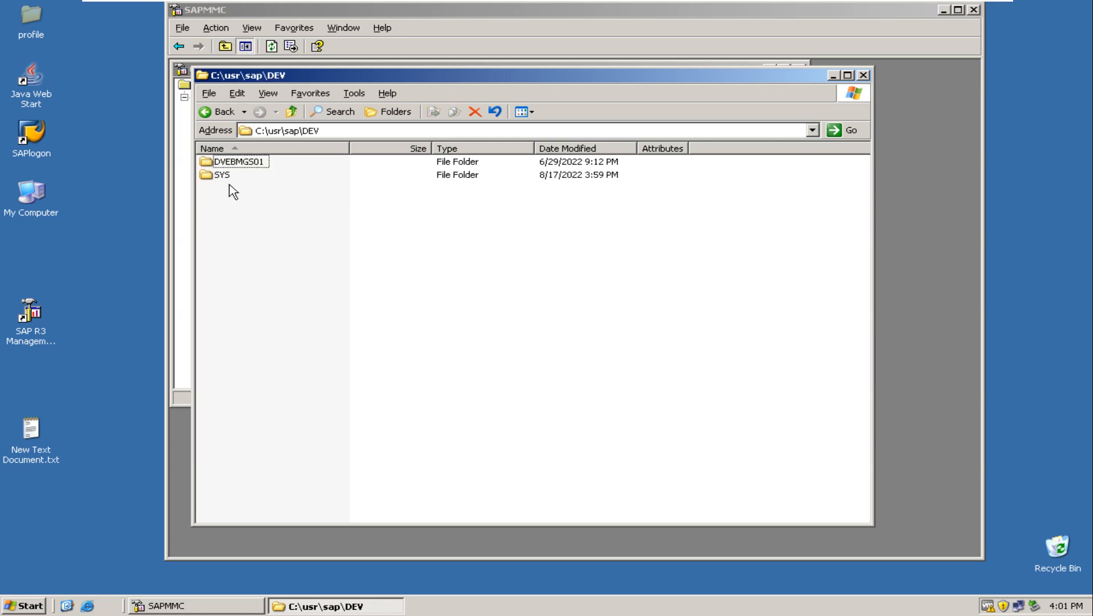
pyautogui.doubleClick(226, 176)
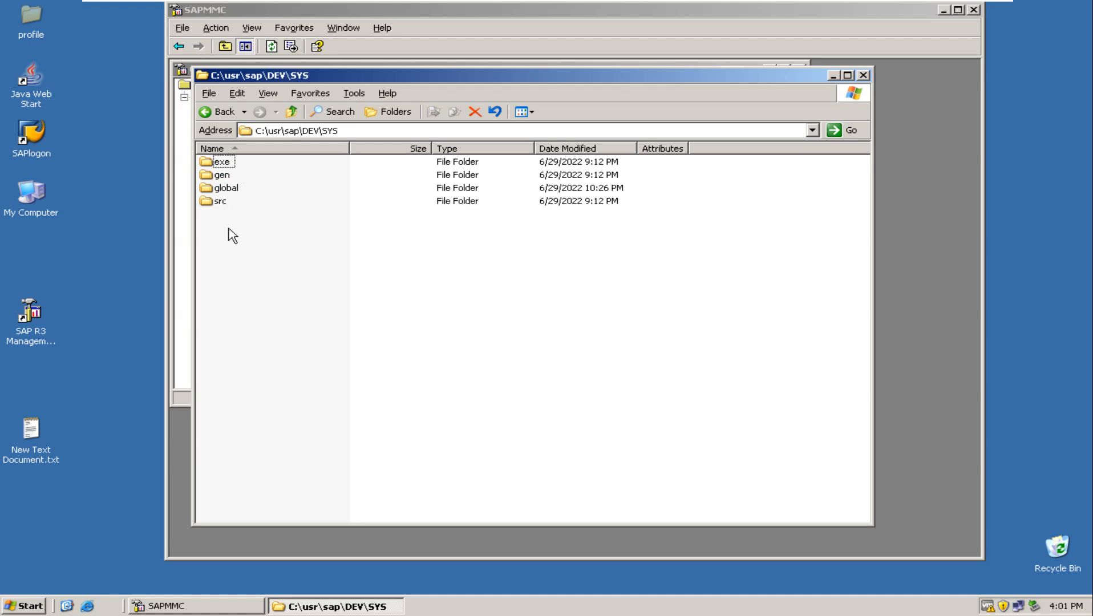
pyautogui.hotkey('ctrl', 'v')
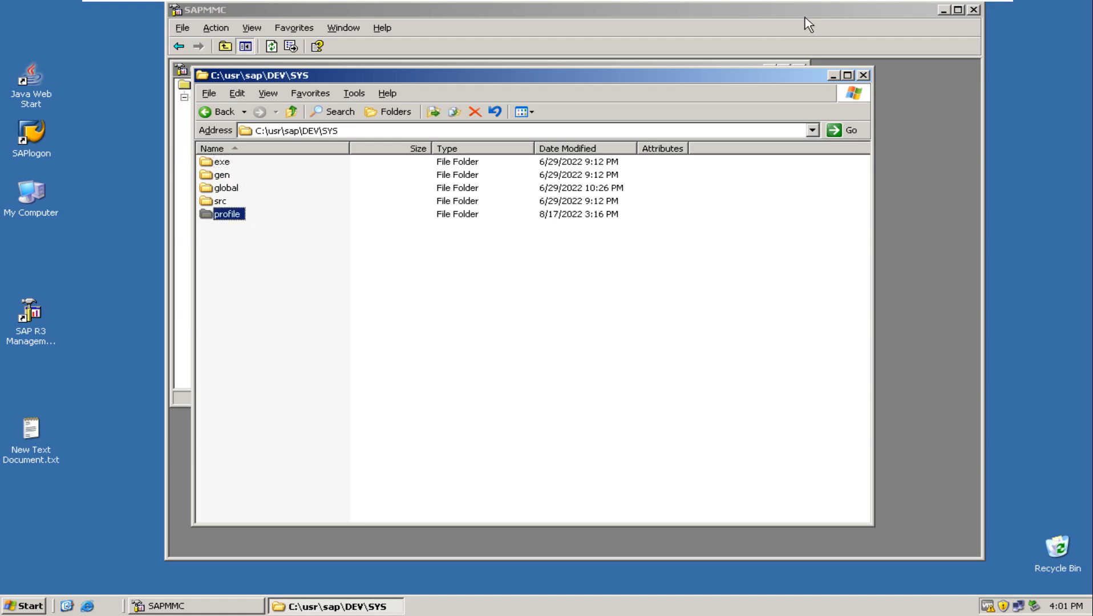
pyautogui.click(864, 76)
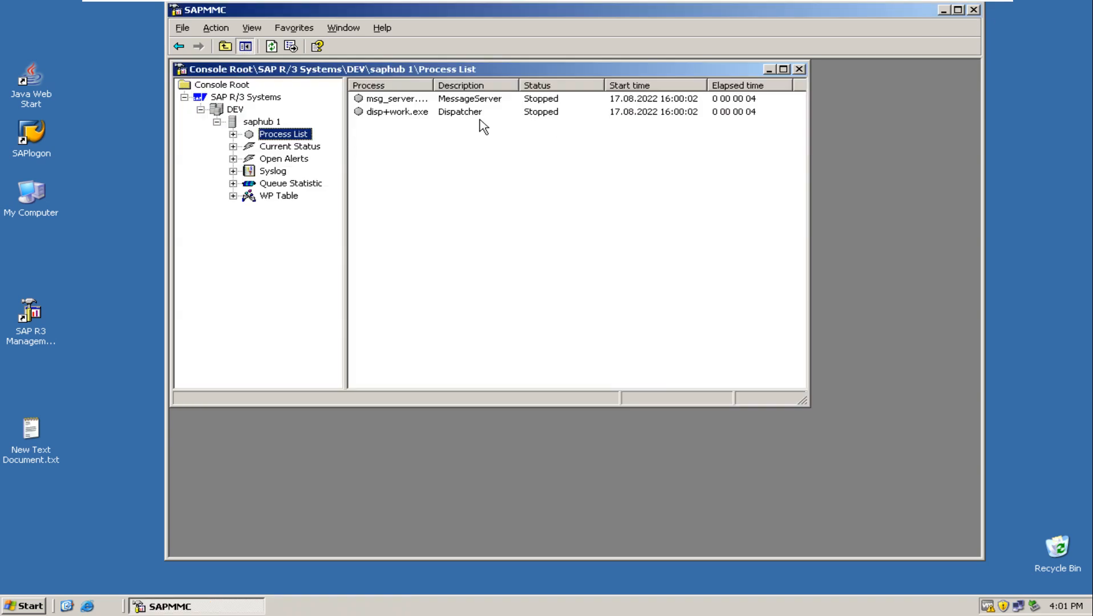
# Start the DEV system and refresh the Process List of saphub 1 to check its processes.
pyautogui.click(231, 111)
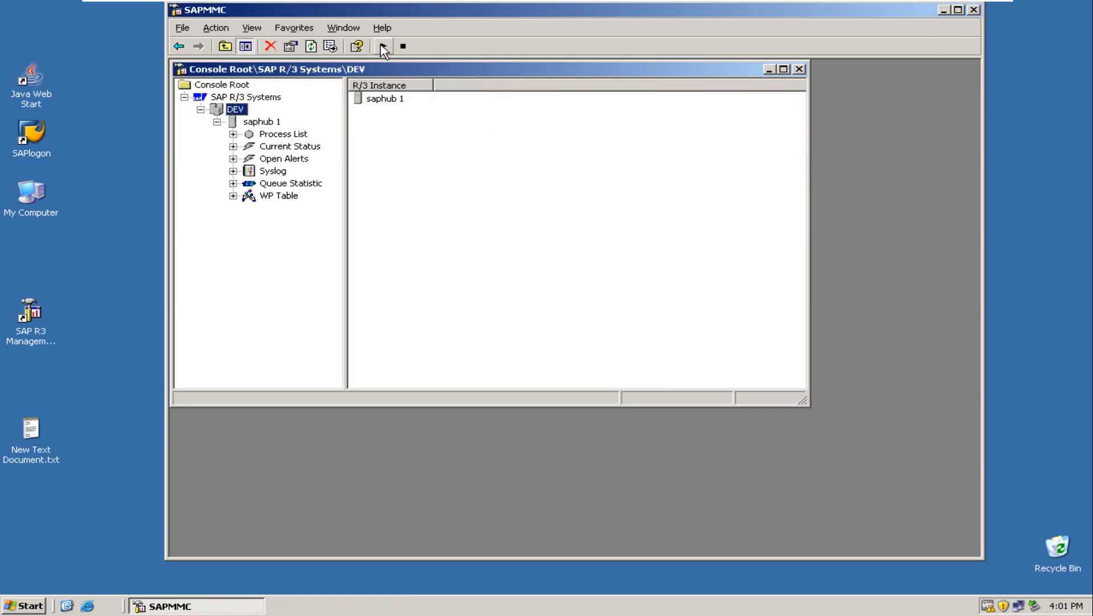
pyautogui.click(313, 45)
pyautogui.click(272, 135)
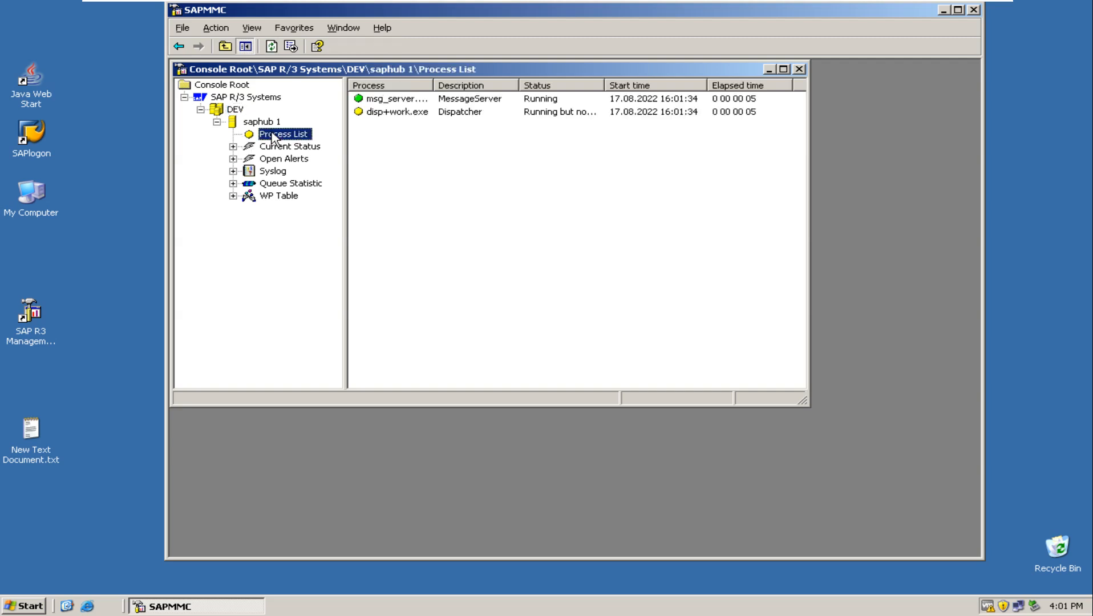
pyautogui.click(272, 50)
# Show the WP Table of saphub 1 and refresh it to check the status of the work processes.
pyautogui.click(280, 198)
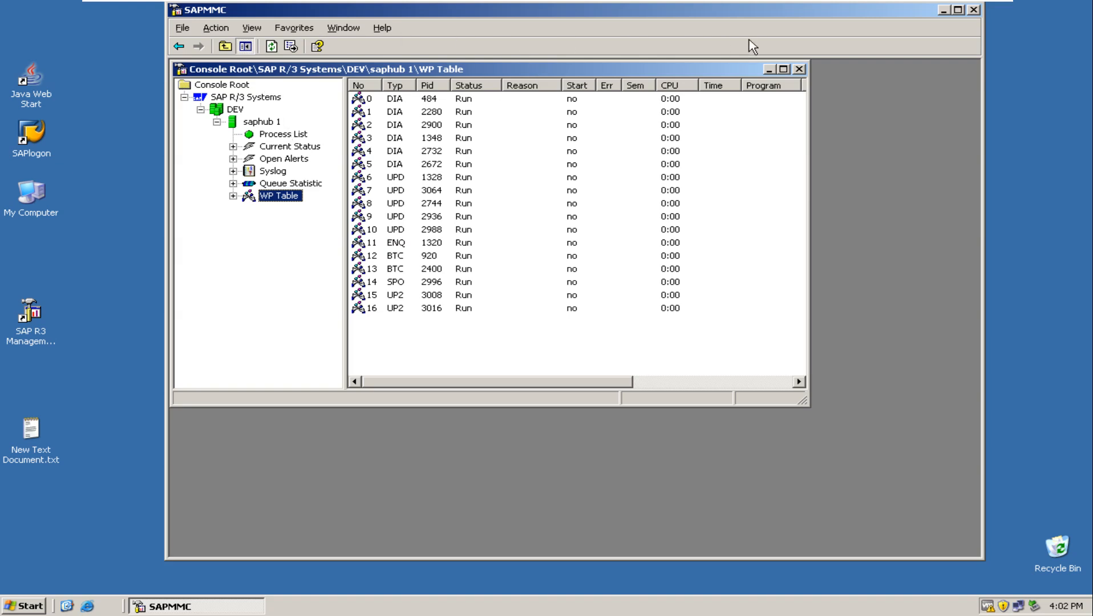
pyautogui.click(273, 46)
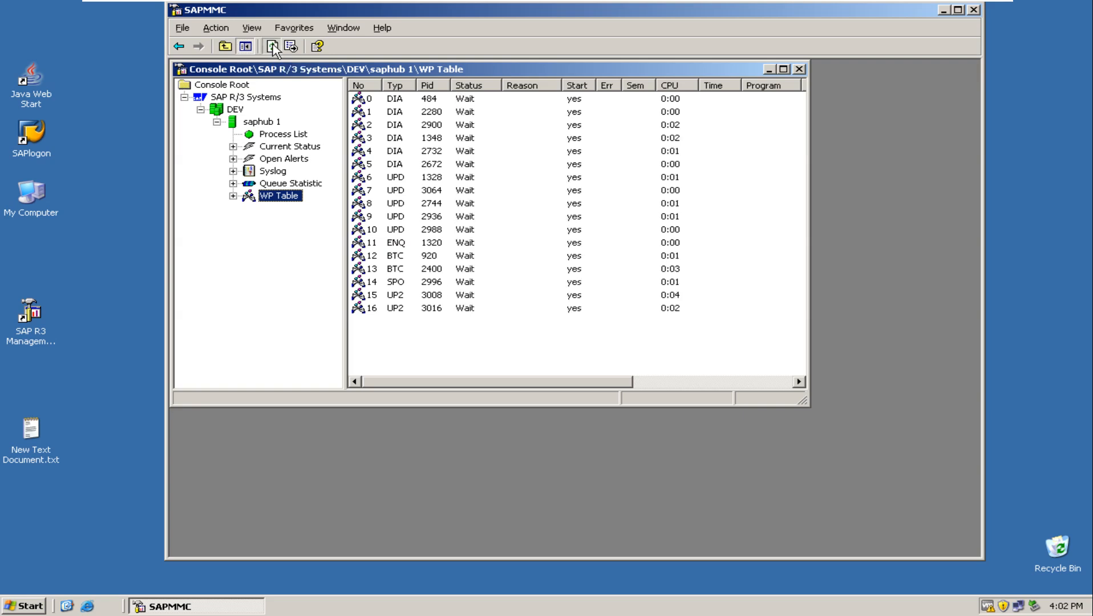
pyautogui.click(944, 11)
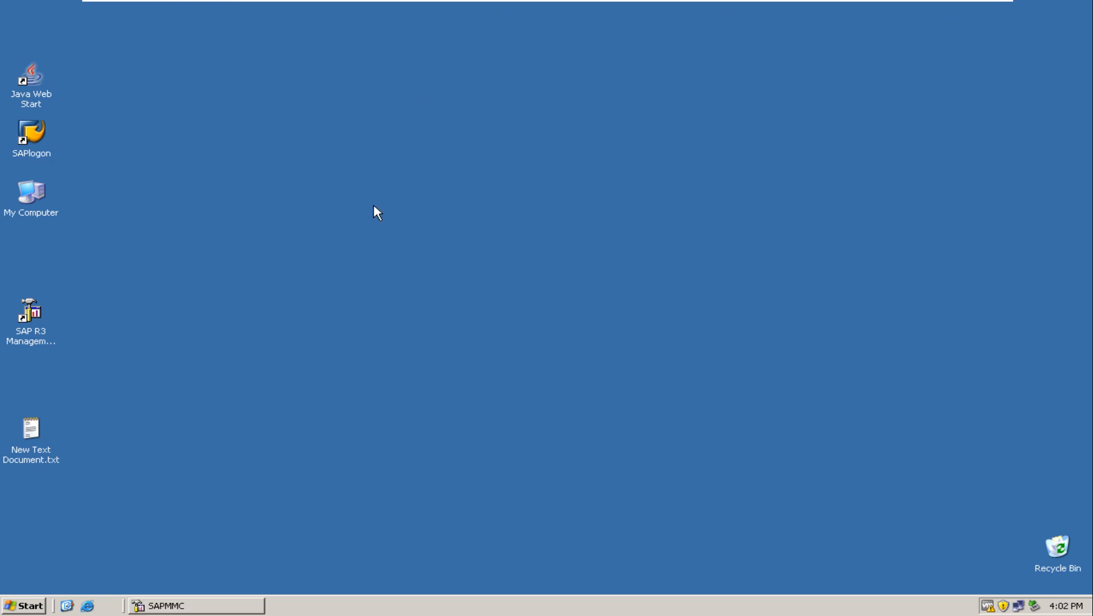
pyautogui.click(179, 608)
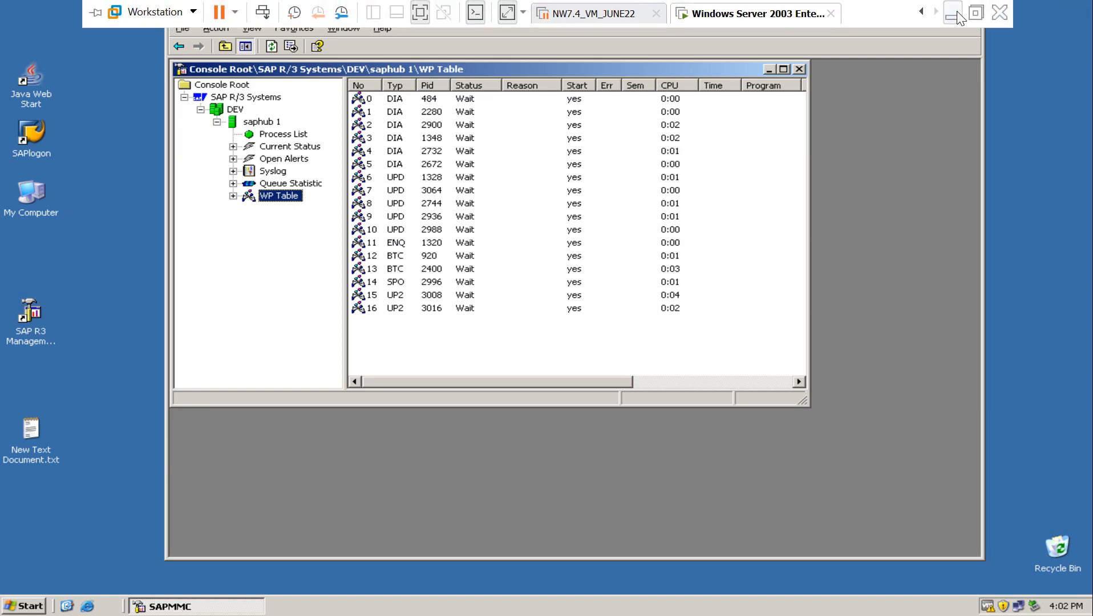
# Minimize the virtual machine and bring up the ZD Soft Screen Recorder controls on the host desktop.
pyautogui.click(961, 19)
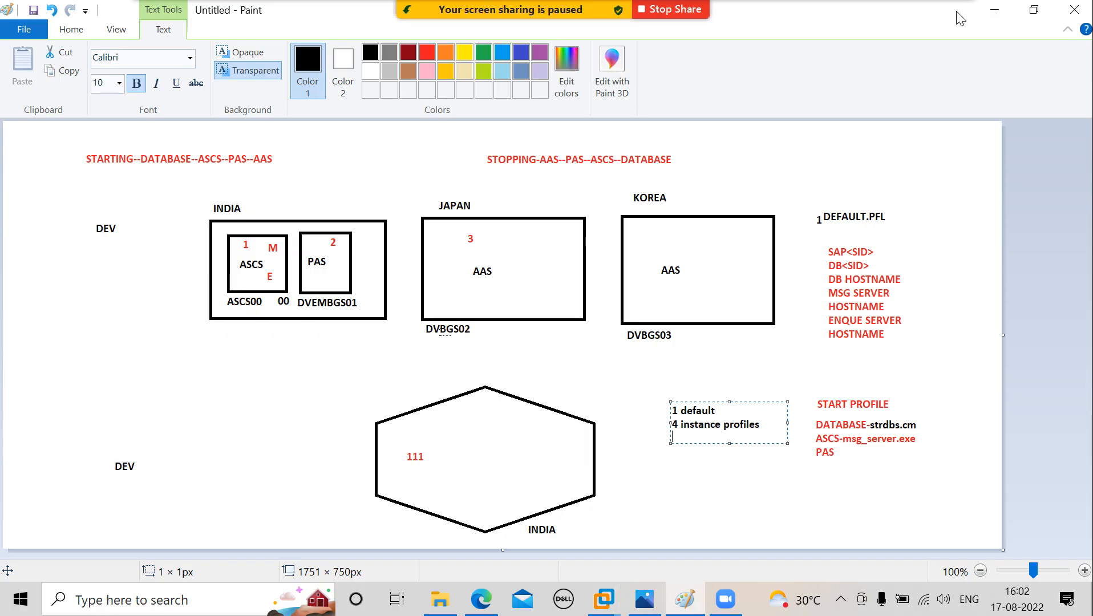
pyautogui.click(842, 602)
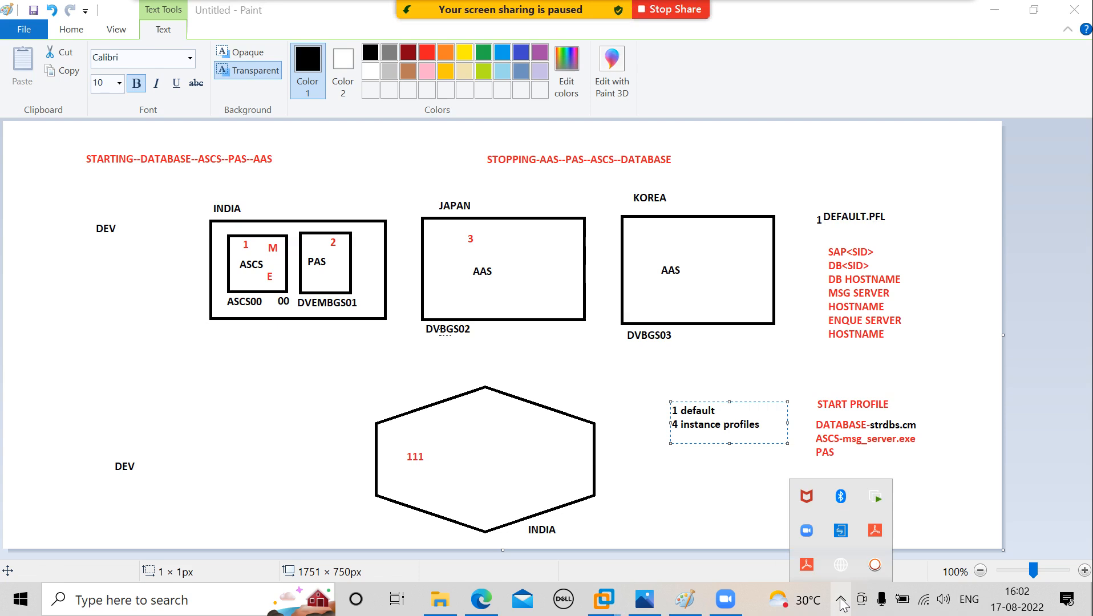
pyautogui.click(876, 565)
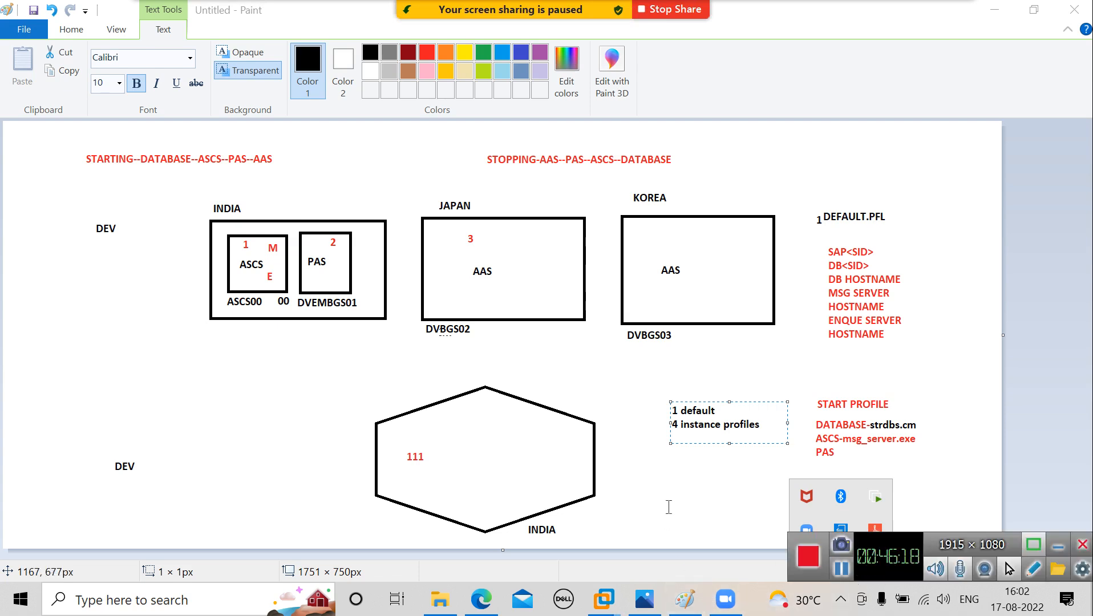